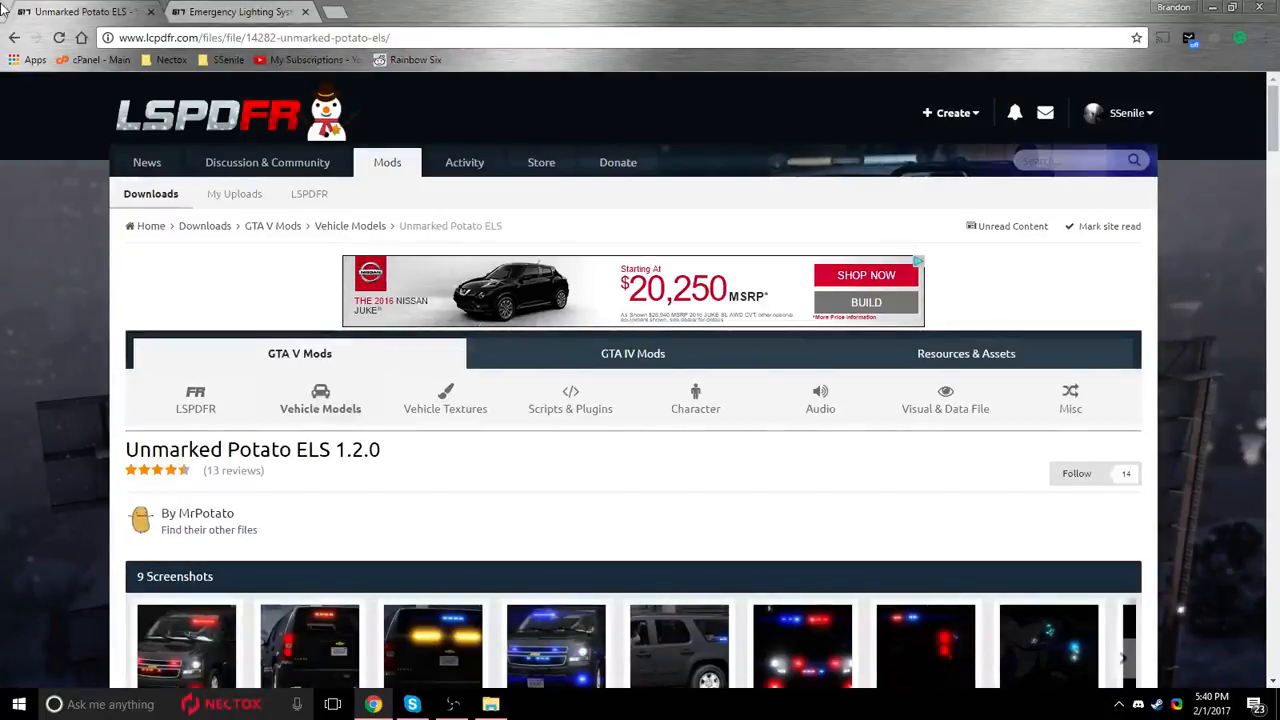
# View the Emergency Lighting System 1.05 mod page and its police car lighting screenshots.
pyautogui.hotkey('ctrl', 'Tab')
pyautogui.moveTo(388, 450); pyautogui.dragTo(122, 448)
pyautogui.click(520, 470)
pyautogui.scroll(-3, 741, 476)
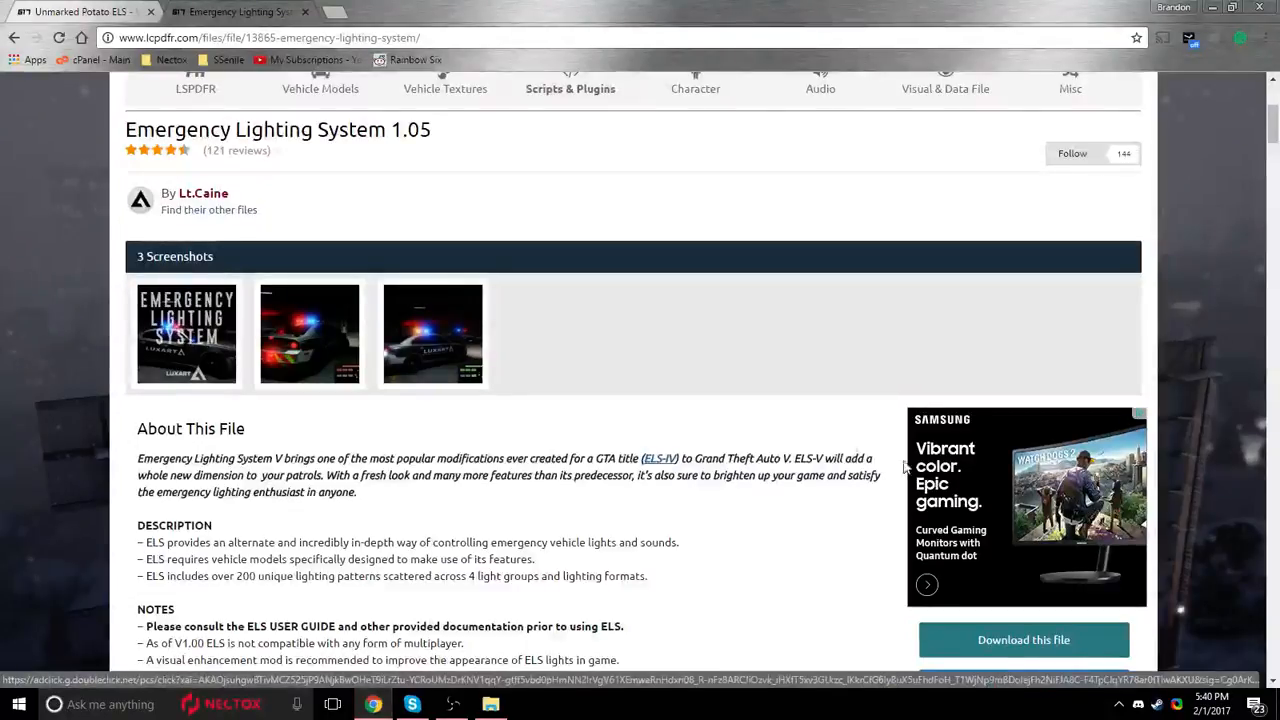
pyautogui.click(326, 357)
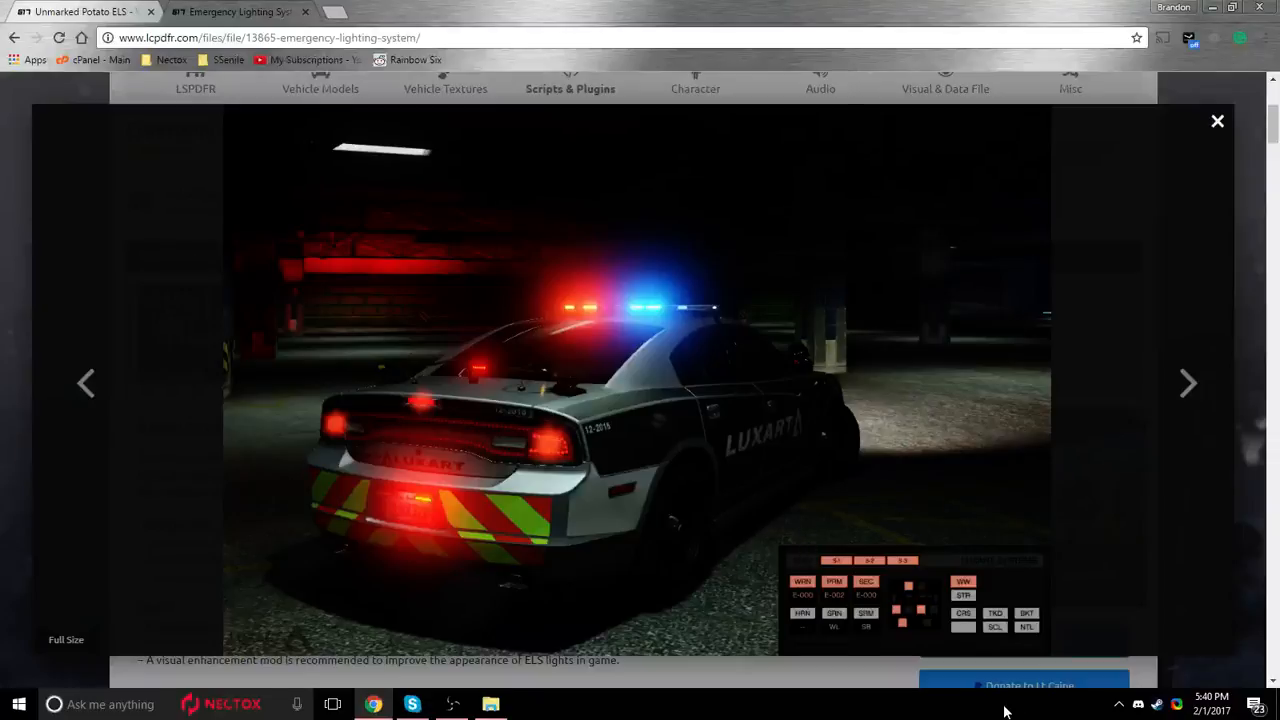
pyautogui.click(1188, 383)
pyautogui.click(2, 284)
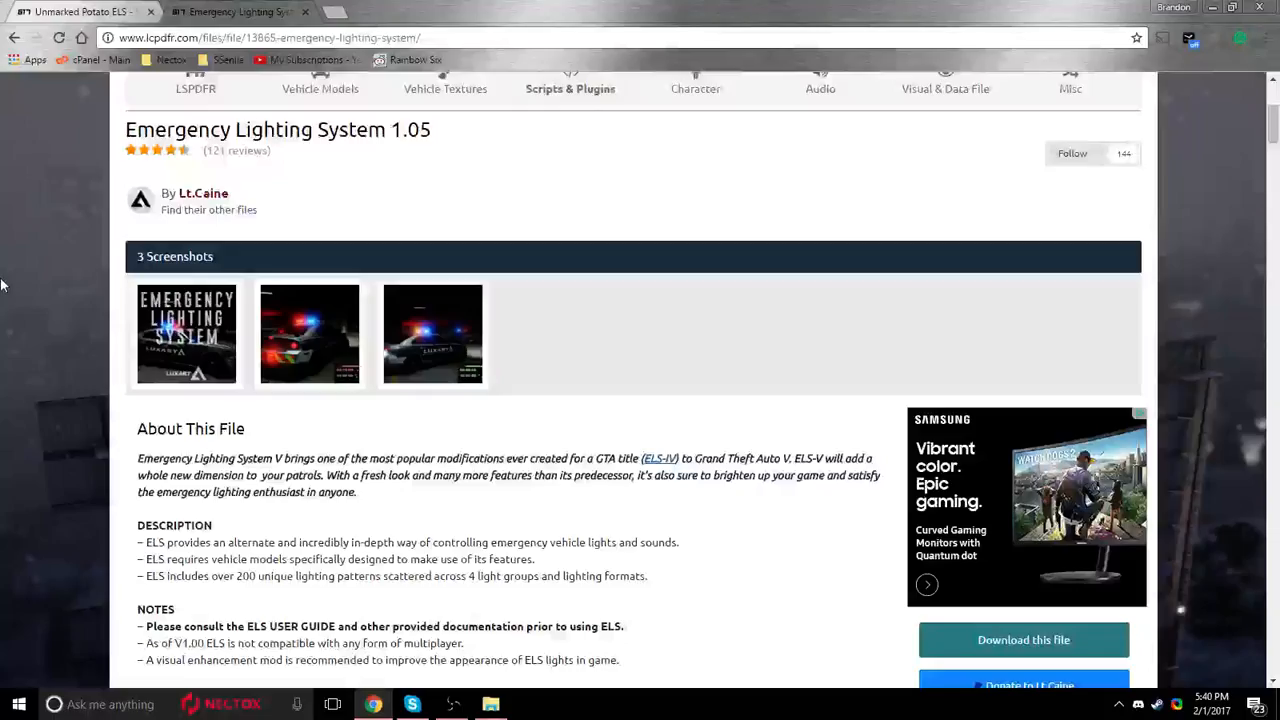
# Return to the Unmarked Potato ELS page and examine the mod's title and enlarged vehicle screenshots.
pyautogui.click(130, 12)
pyautogui.scroll(-2, 560, 332)
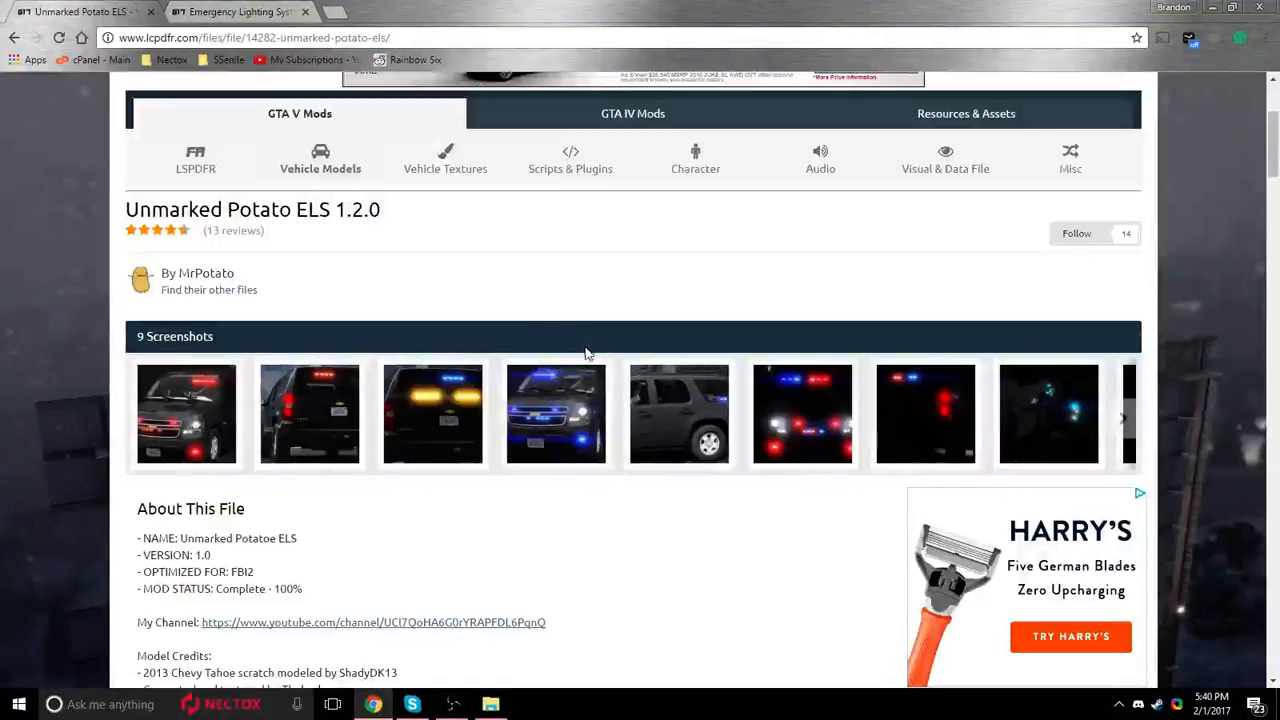
pyautogui.click(292, 440)
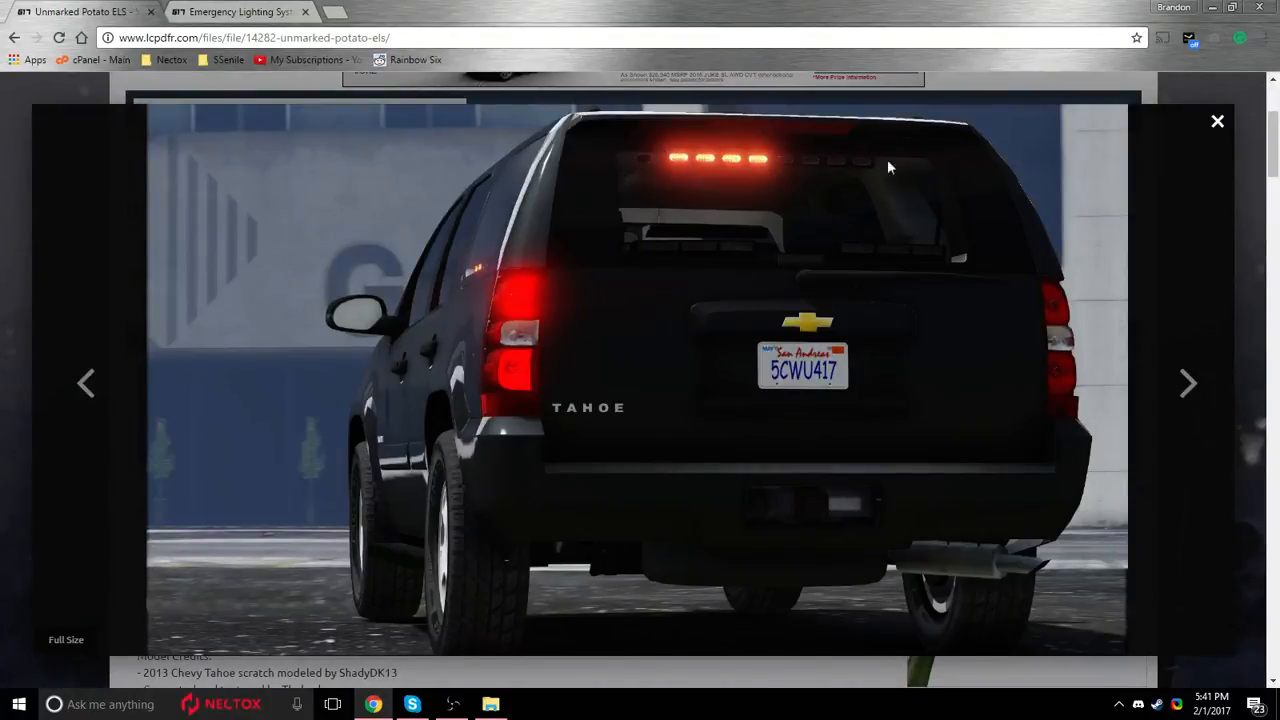
pyautogui.click(1190, 385)
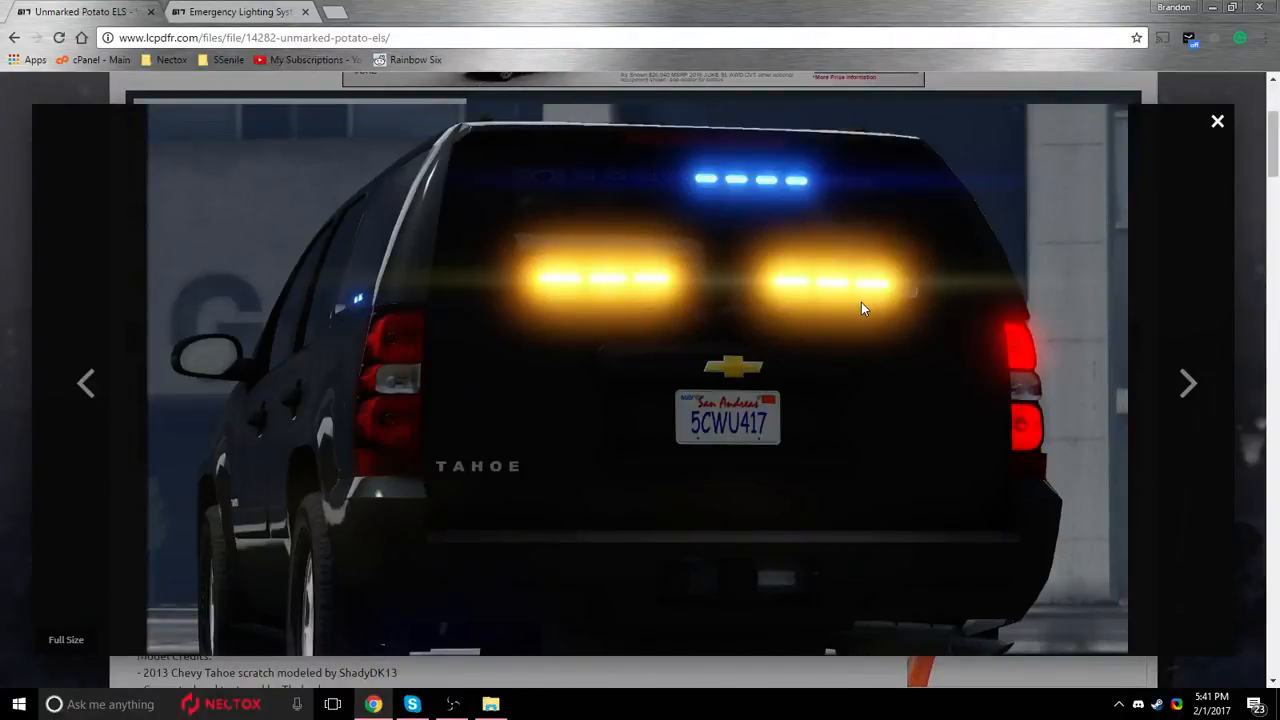
pyautogui.click(8, 456)
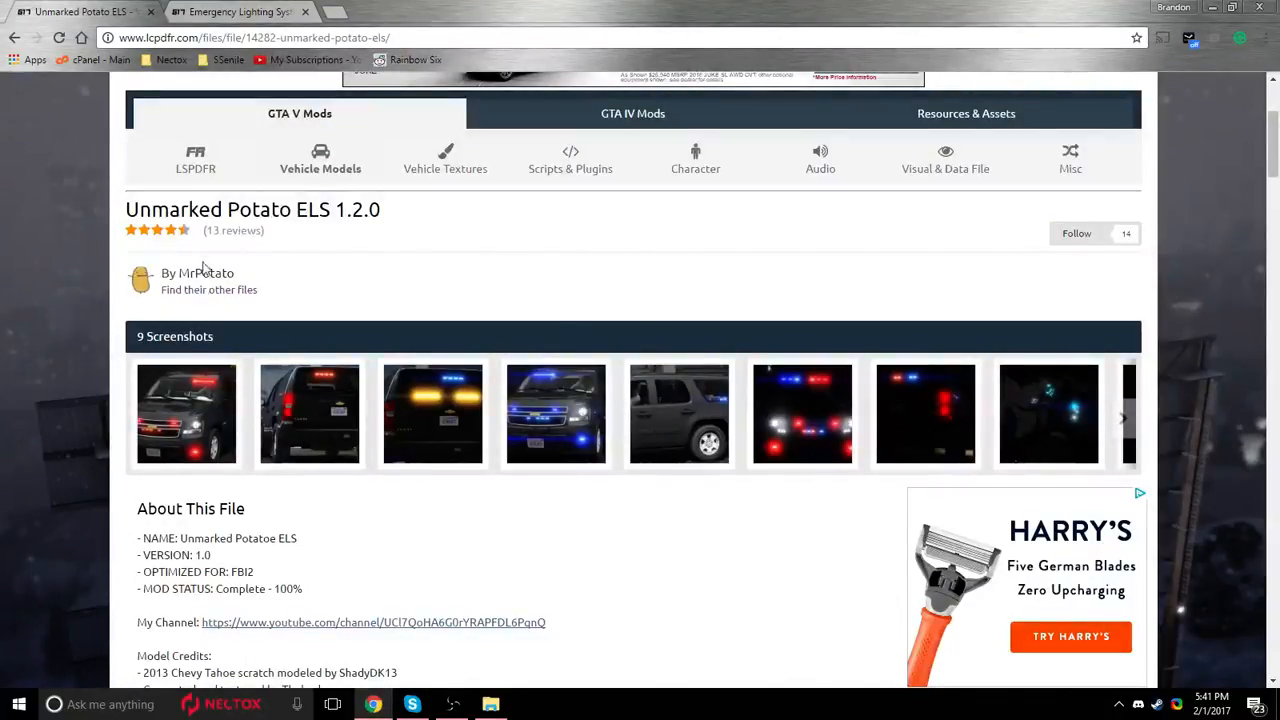
pyautogui.moveTo(121, 209); pyautogui.dragTo(460, 232)
pyautogui.click(460, 232)
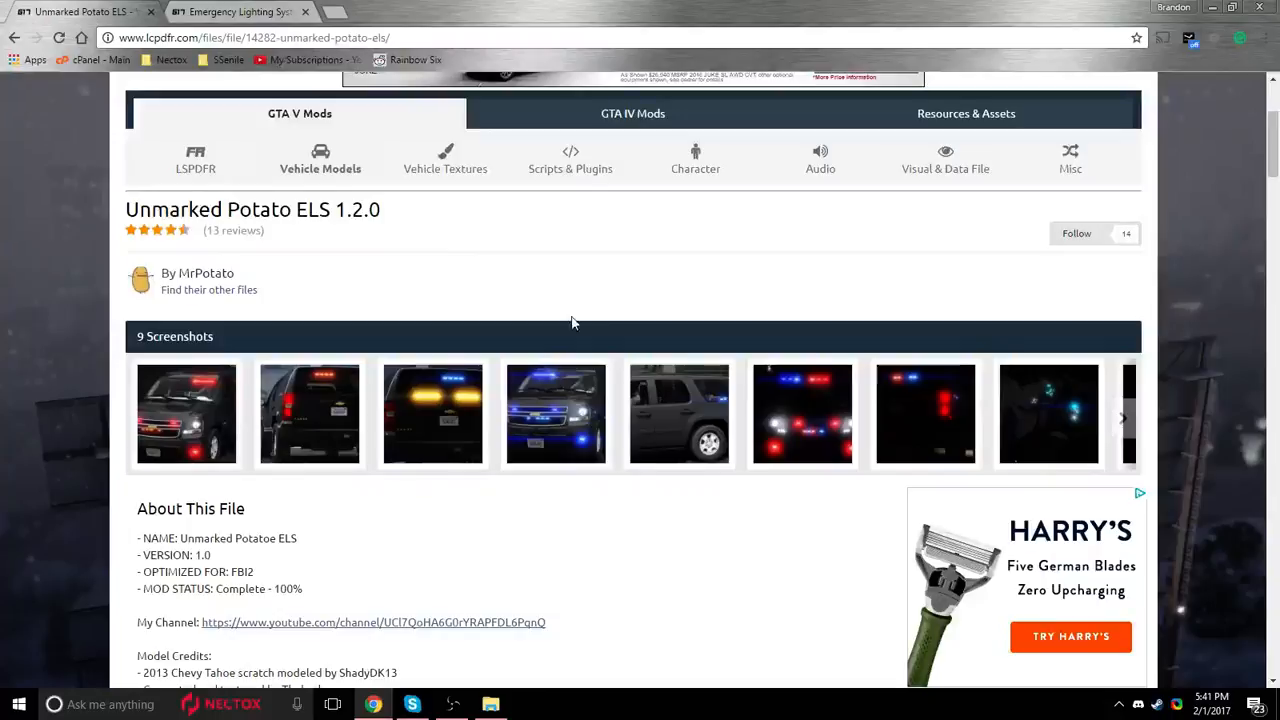
pyautogui.click(213, 415)
pyautogui.press('Escape')
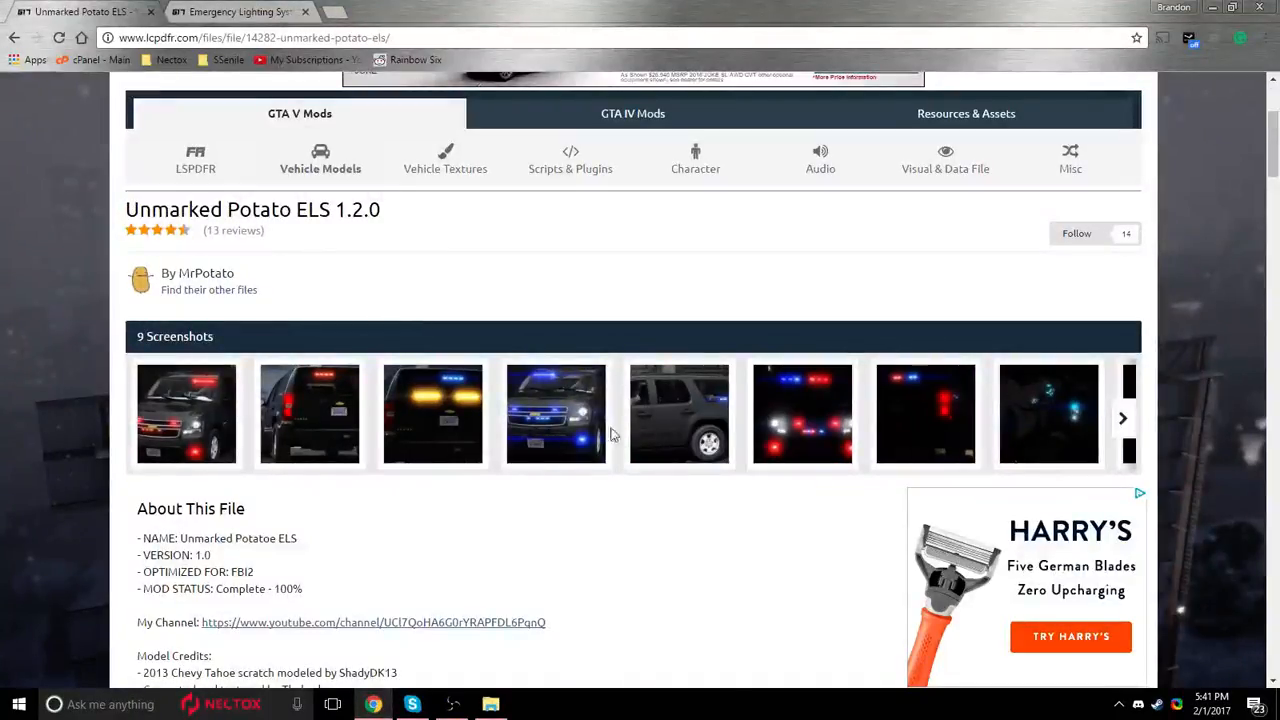
# Open the Unmarked Potato ELS author's other files and look through the listed vehicle models.
pyautogui.scroll(-2, 806, 425)
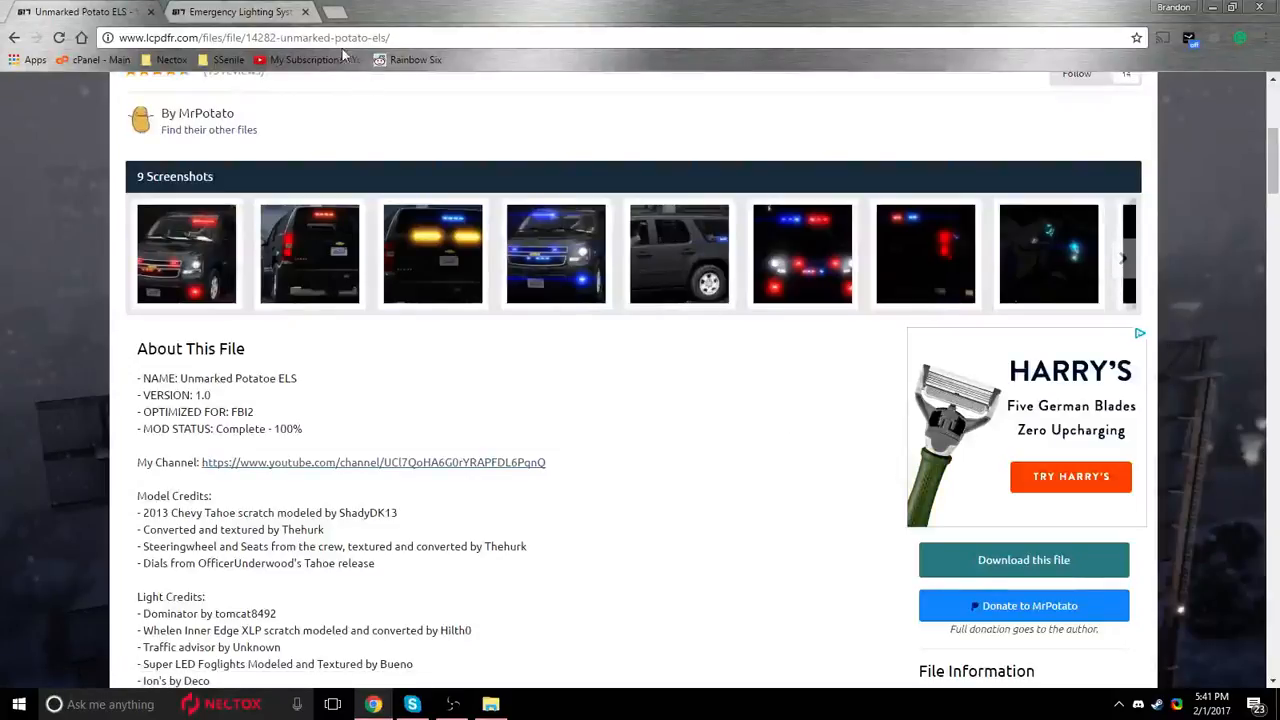
pyautogui.hotkey('ctrl', 'Tab')
pyautogui.click(100, 11)
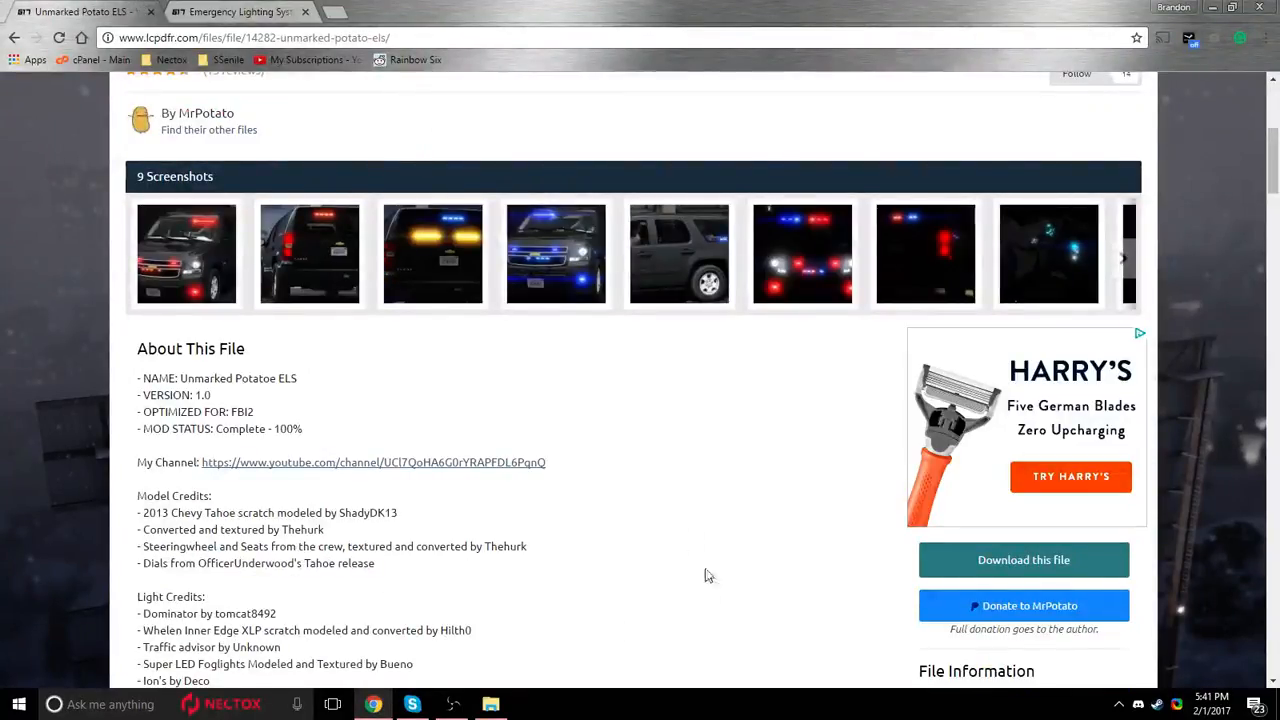
pyautogui.scroll(2, 640, 480)
pyautogui.moveTo(240, 277); pyautogui.dragTo(177, 274)
pyautogui.click(371, 594)
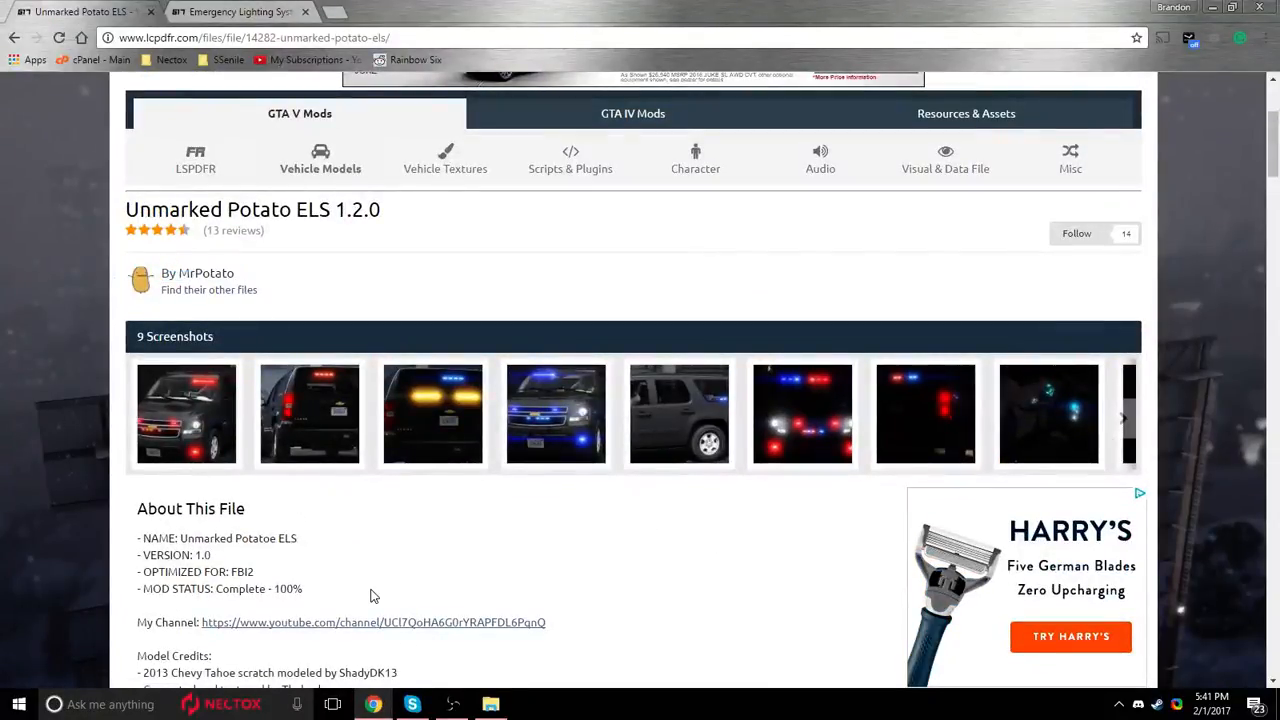
pyautogui.click(214, 291)
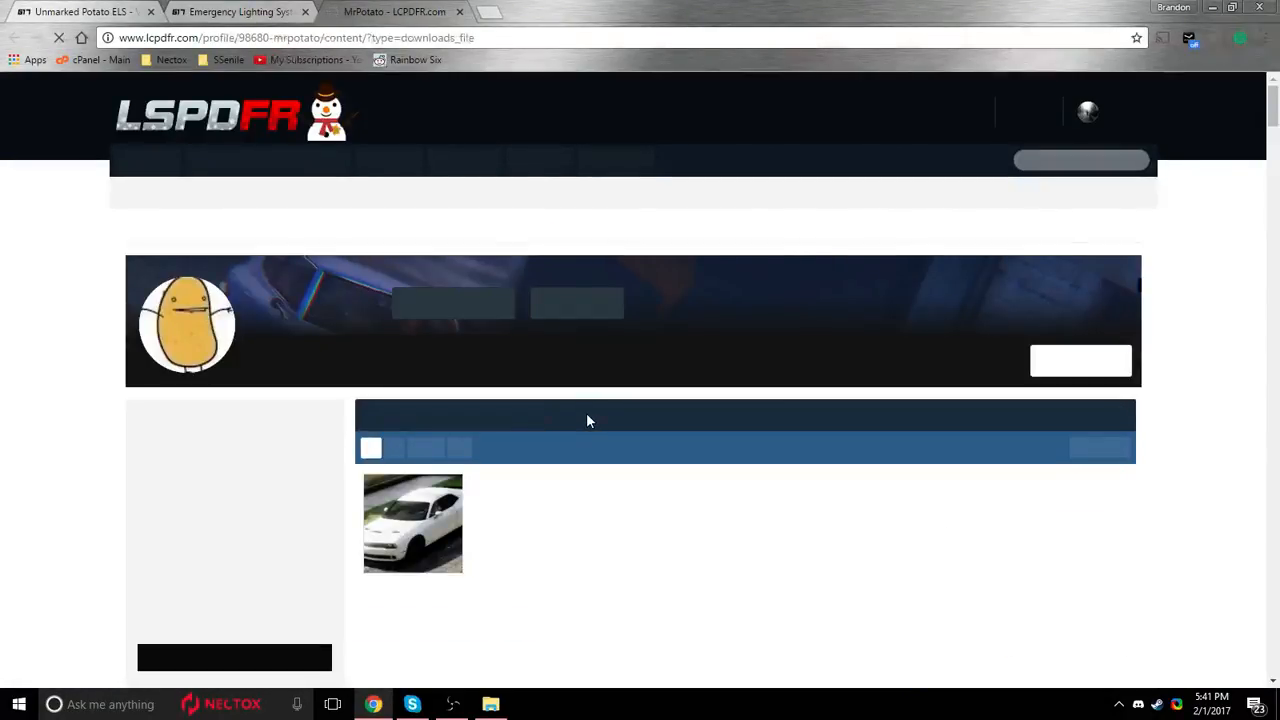
pyautogui.scroll(-2, 752, 490)
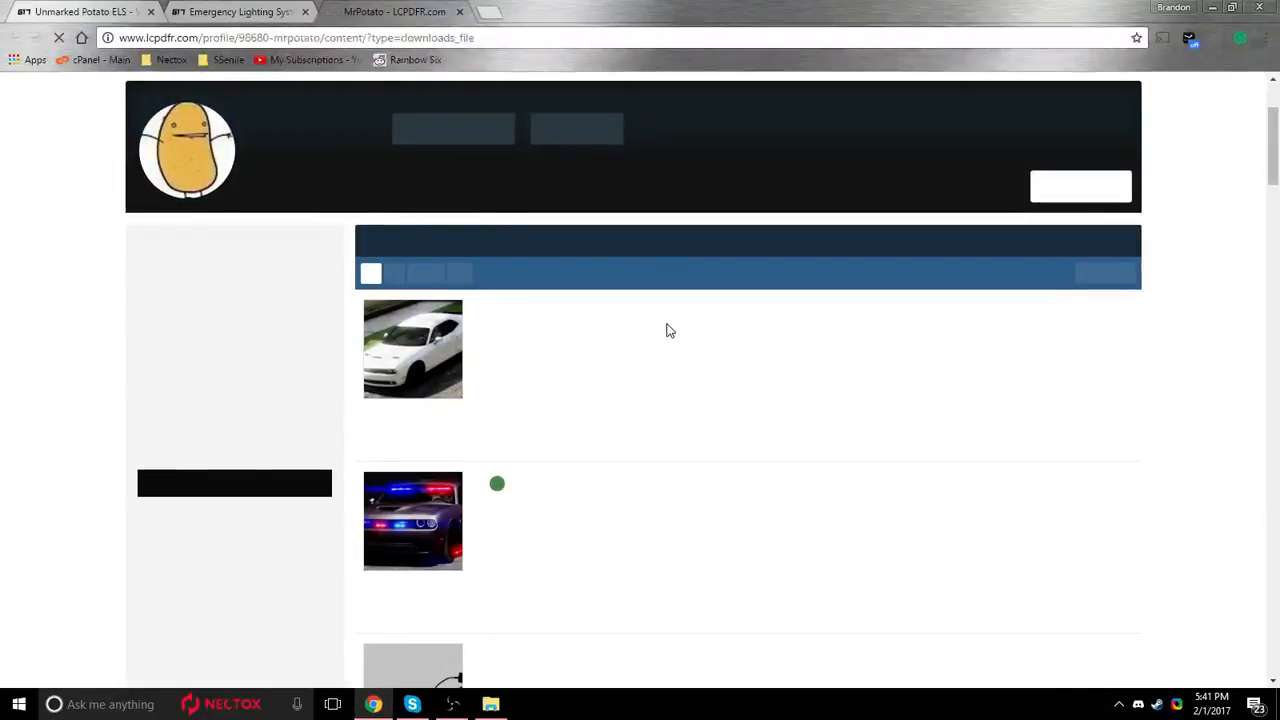
pyautogui.scroll(-5, 670, 331)
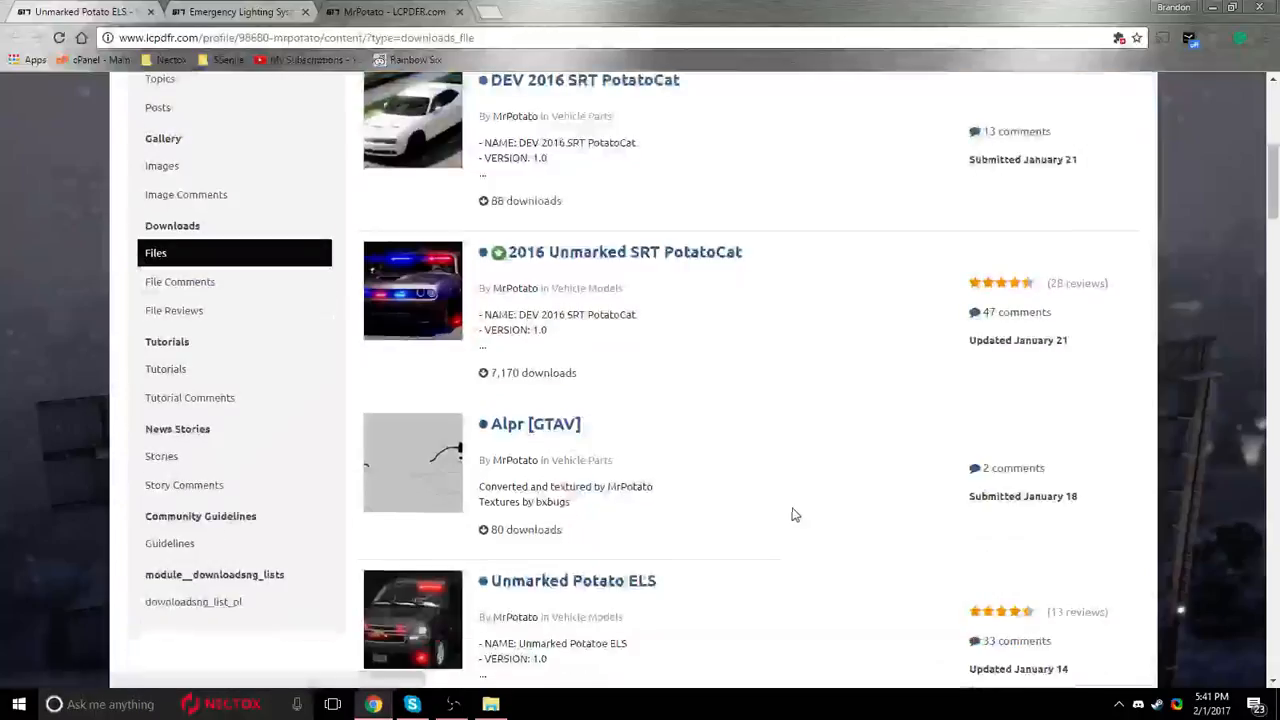
pyautogui.scroll(-3, 546, 368)
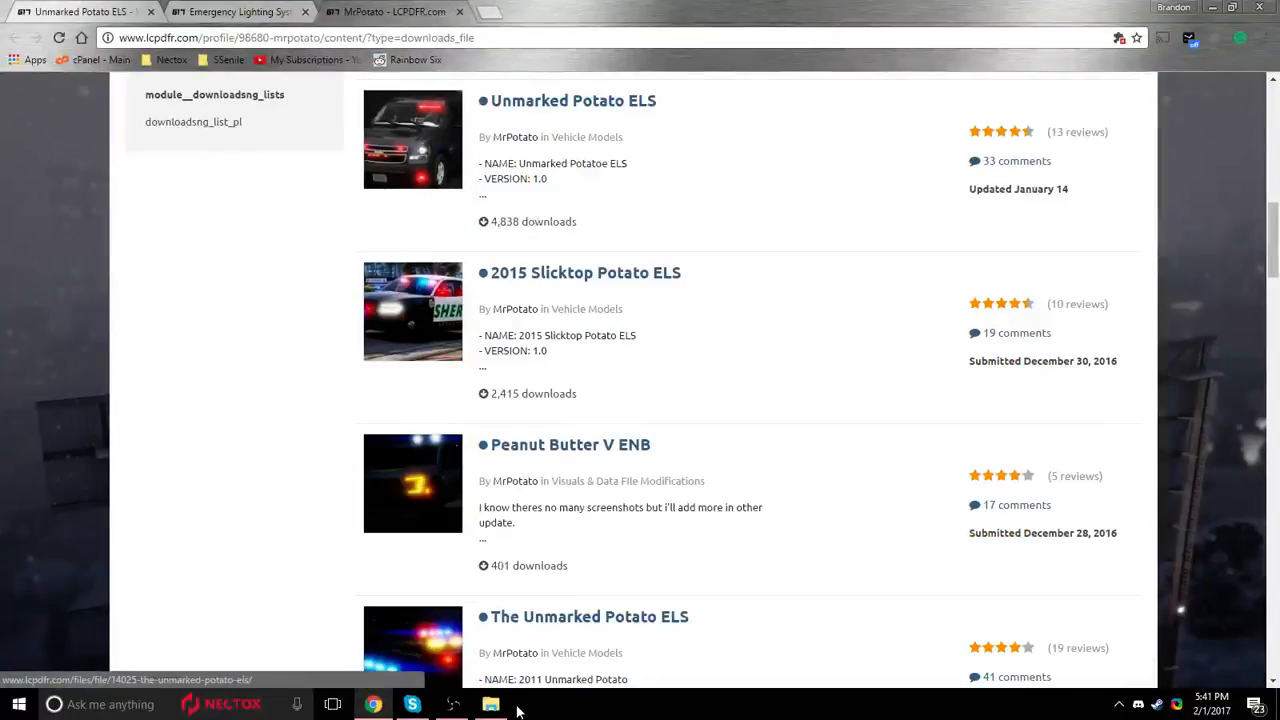
pyautogui.scroll(-7, 705, 381)
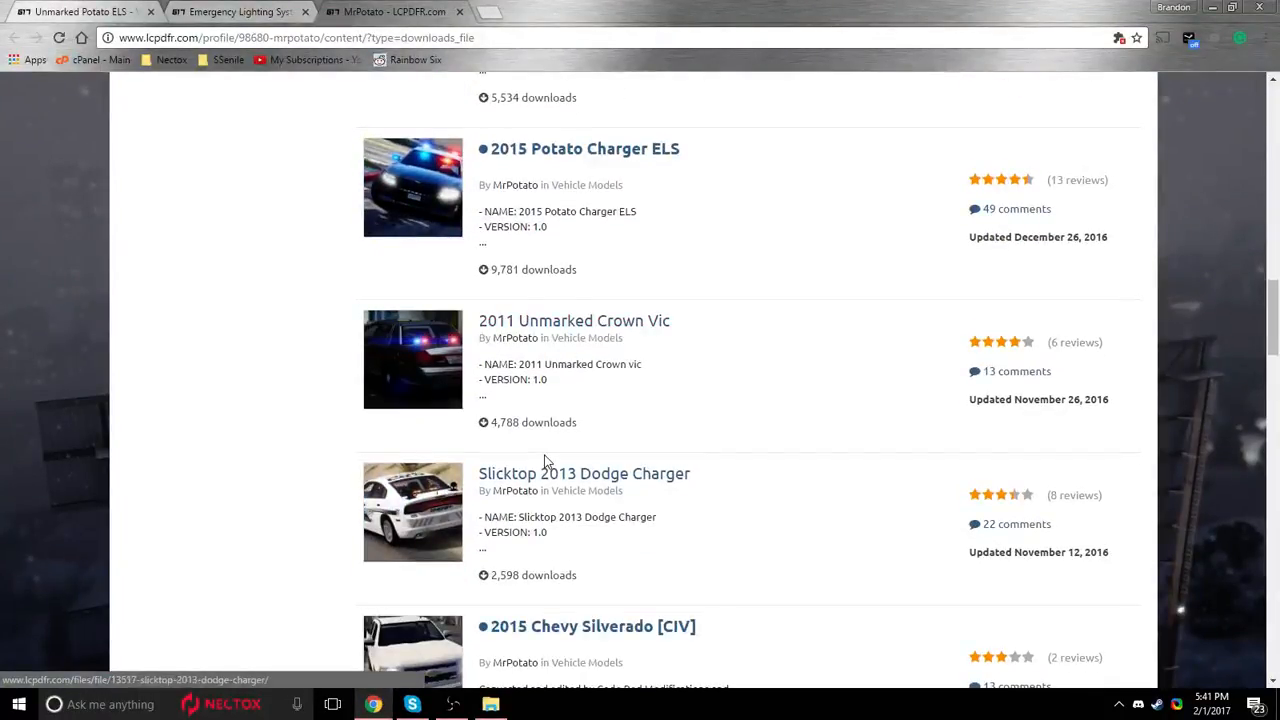
pyautogui.moveTo(620, 530)
pyautogui.mouseDown()
pyautogui.moveTo(556, 515)
pyautogui.moveTo(540, 473)
pyautogui.mouseUp()
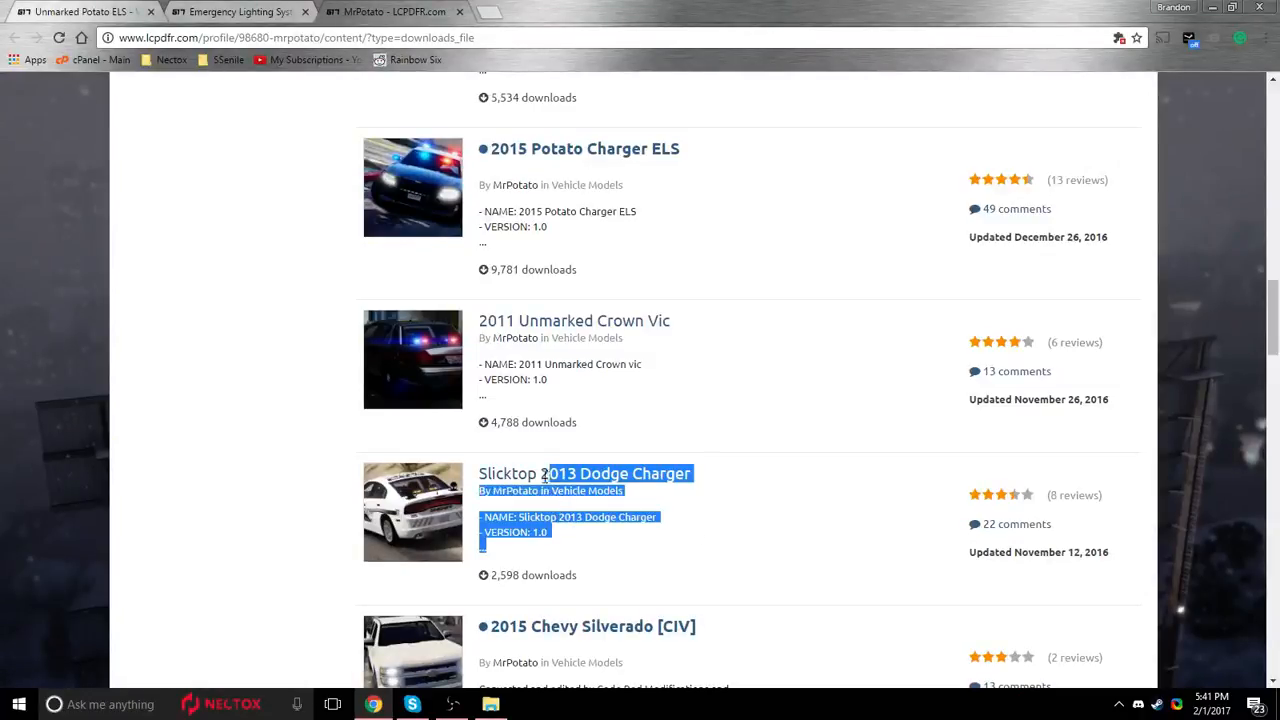
# Read the Unmarked Potato ELS description, credits, installation guide and version notes.
pyautogui.click(160, 10)
pyautogui.scroll(-5, 366, 441)
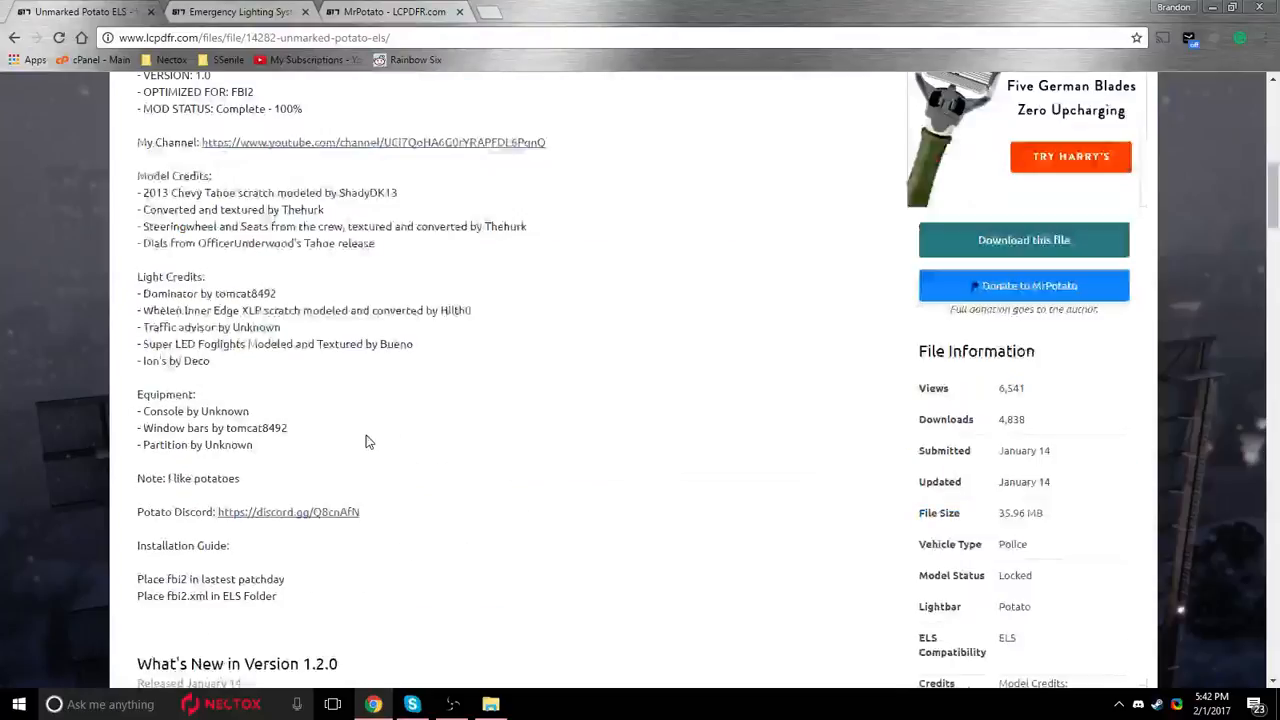
pyautogui.scroll(-1, 367, 441)
pyautogui.moveTo(362, 416); pyautogui.dragTo(179, 231)
pyautogui.click(325, 295)
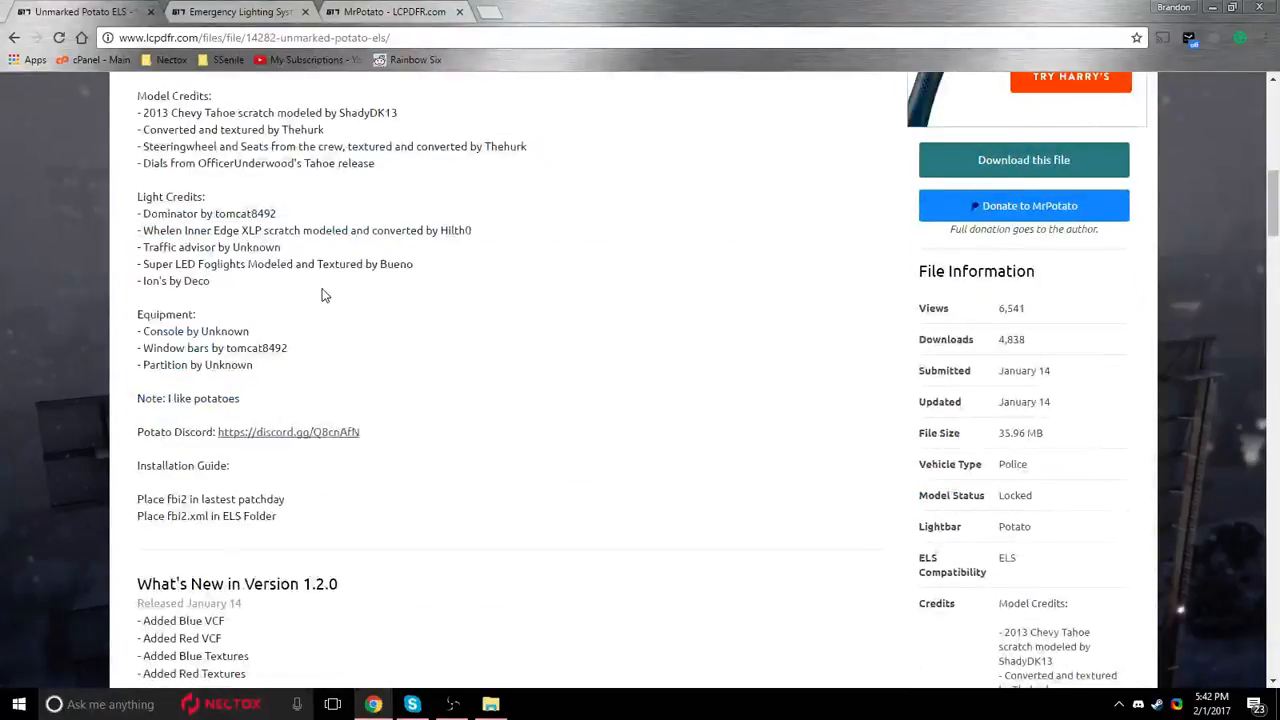
pyautogui.scroll(2, 343, 313)
pyautogui.scroll(-4, 410, 370)
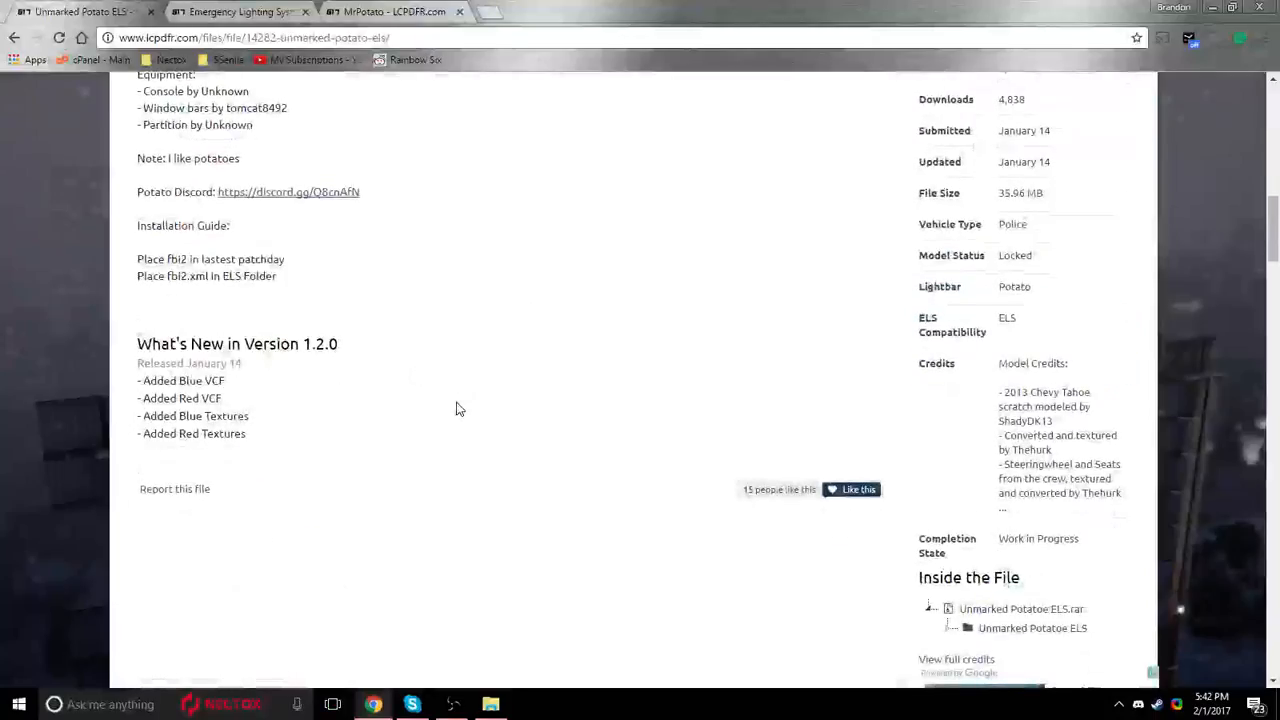
pyautogui.scroll(4, 457, 409)
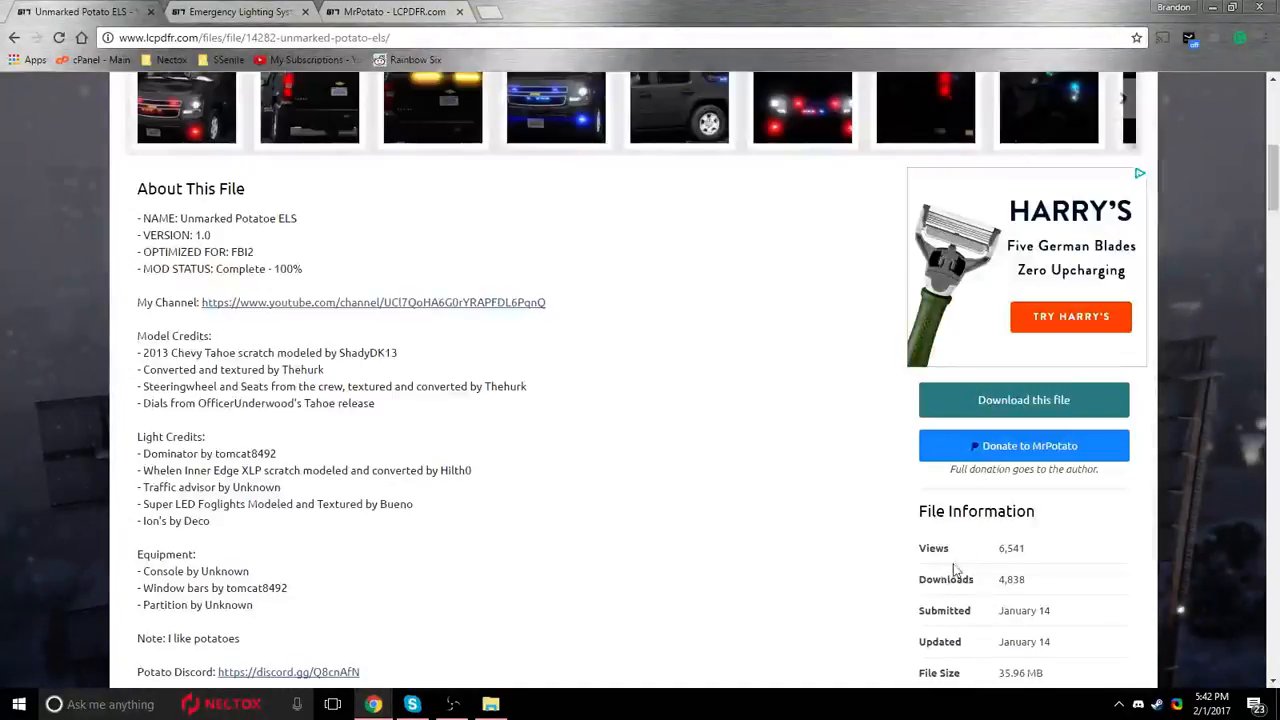
# Request the Unmarked Potato ELS download and open the site's GTA V Mods page in a separate tab.
pyautogui.click(1000, 400)
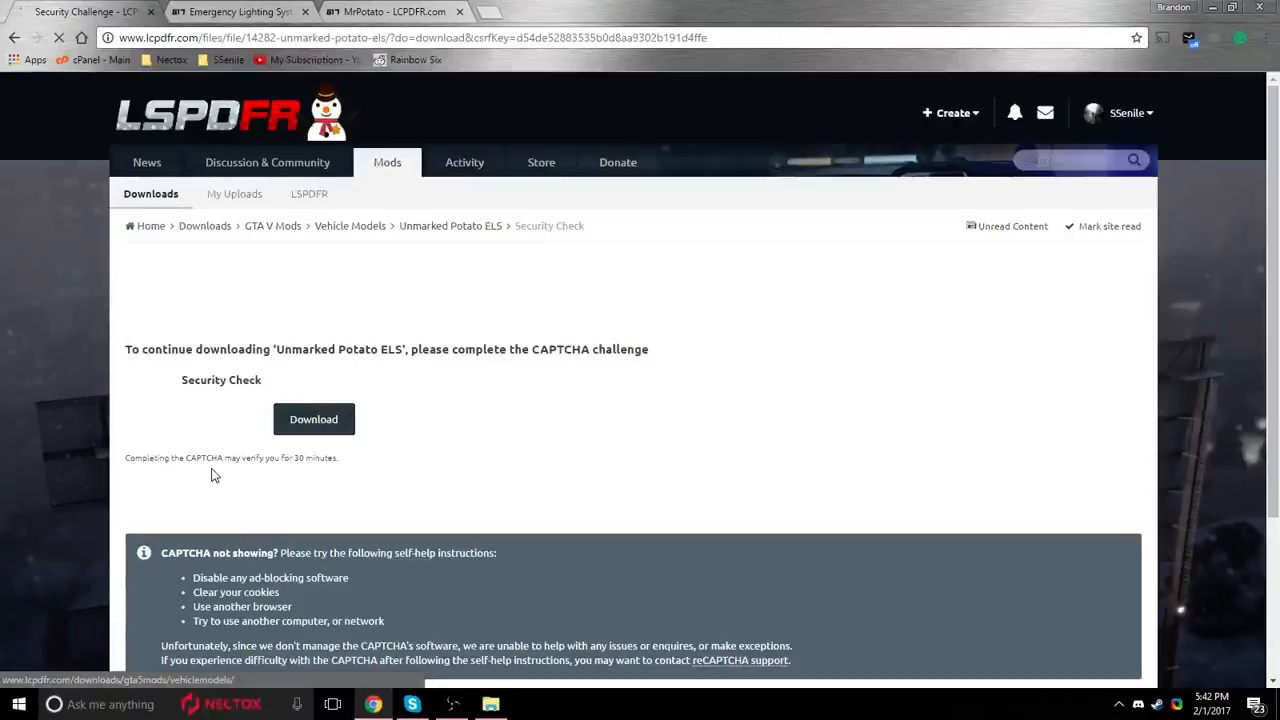
pyautogui.rightClick(368, 158)
pyautogui.click(420, 169)
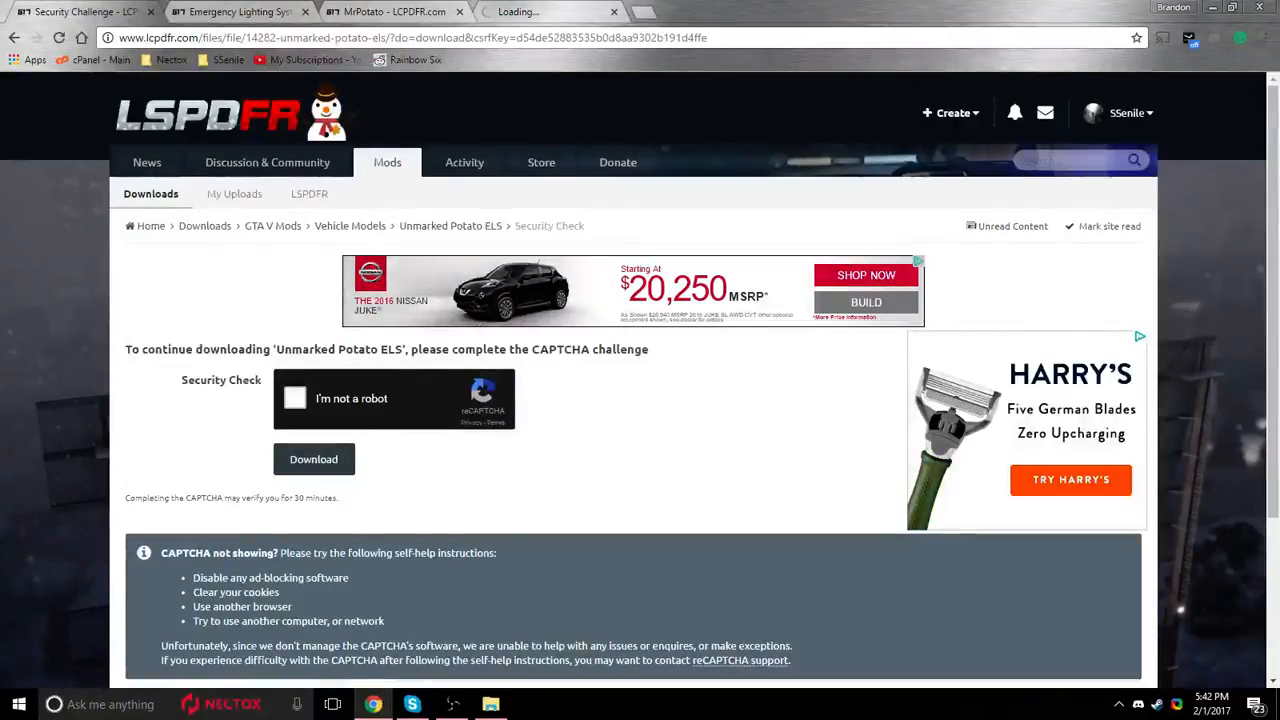
pyautogui.click(550, 11)
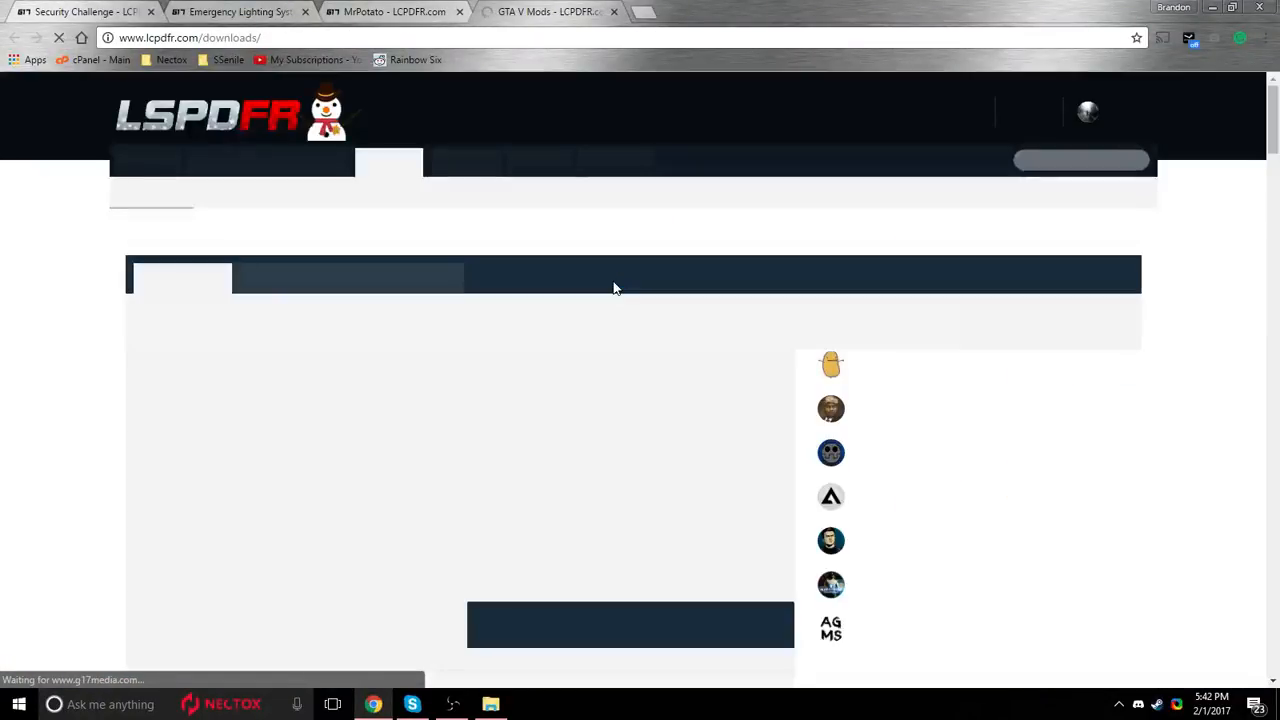
pyautogui.scroll(-1, 614, 288)
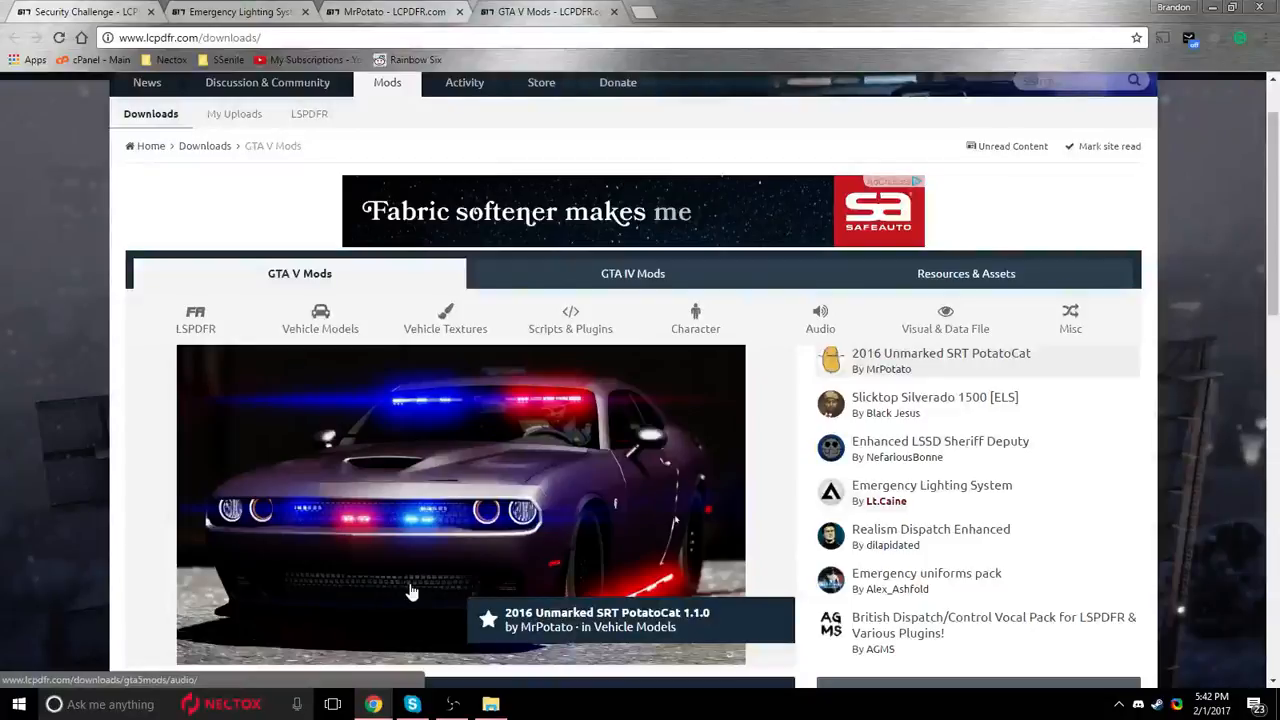
pyautogui.hotkey('ctrl', 'shift', 'Tab')
pyautogui.hotkey('ctrl', 'shift', 'Tab')
pyautogui.hotkey('ctrl', 'shift', 'Tab')
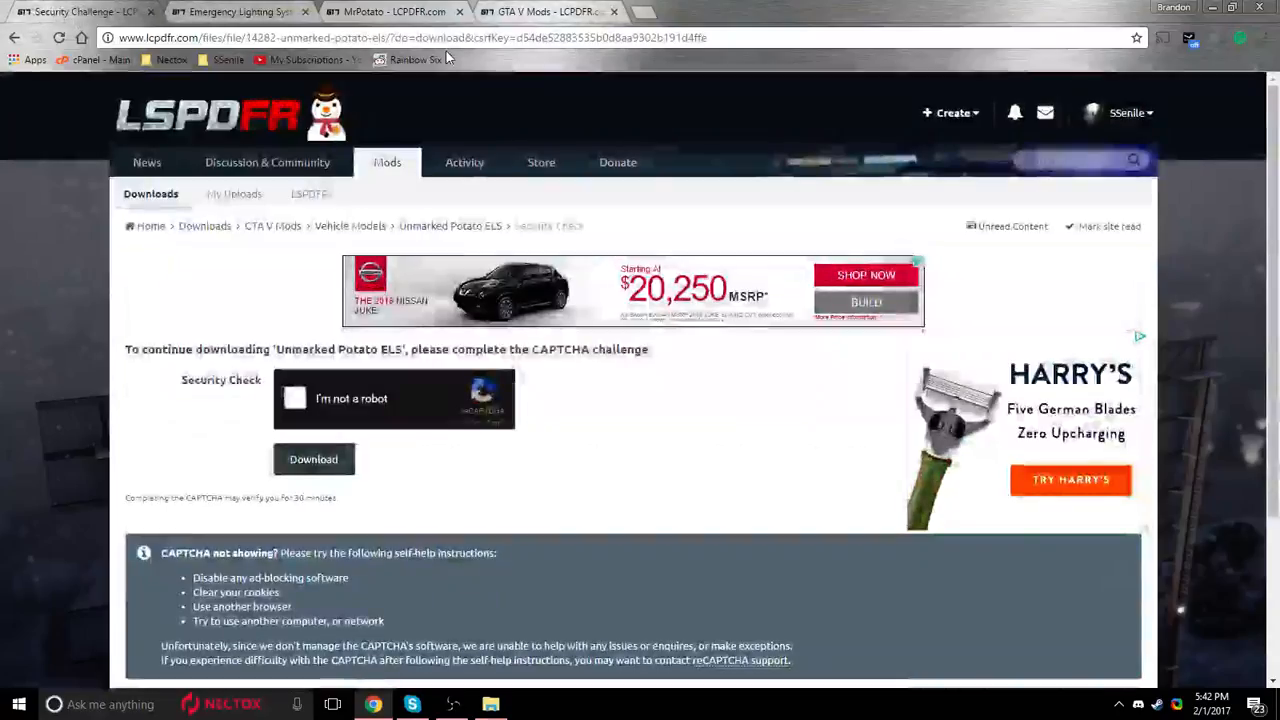
# Complete the CAPTCHA security check and start the Unmarked Potato ELS file download.
pyautogui.click(293, 406)
pyautogui.click(306, 469)
pyautogui.click(542, 12)
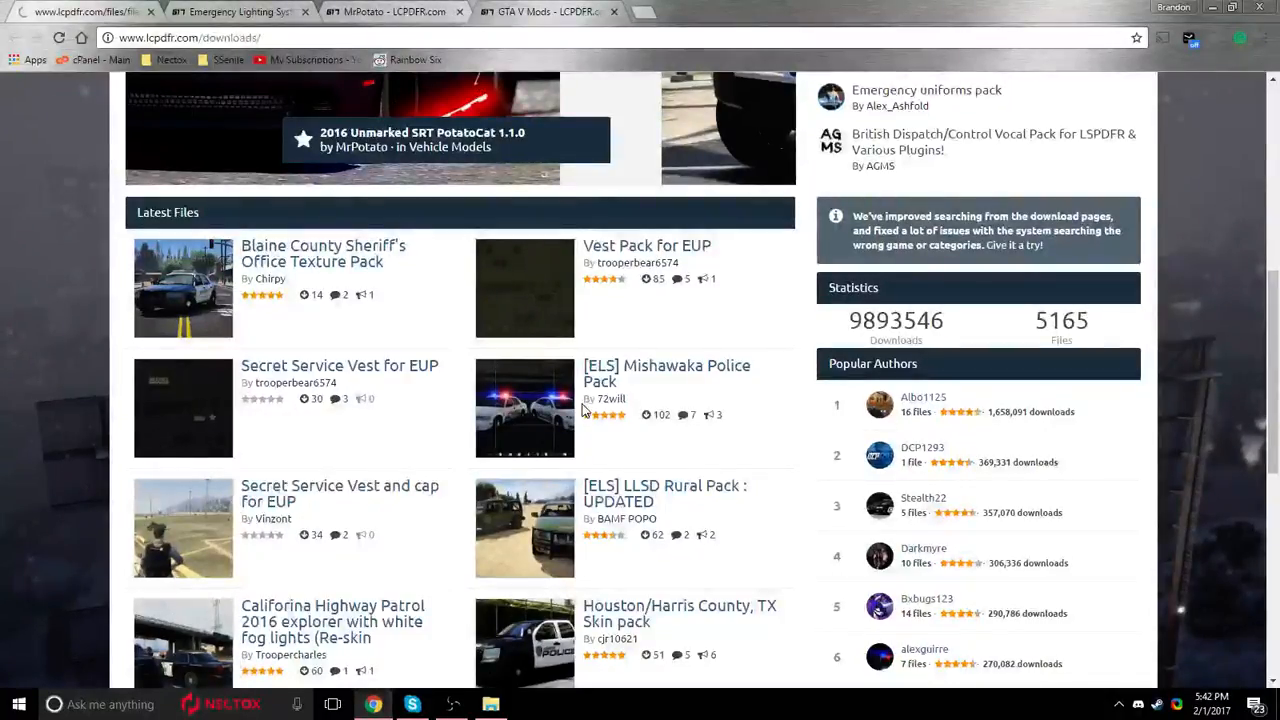
pyautogui.click(304, 401)
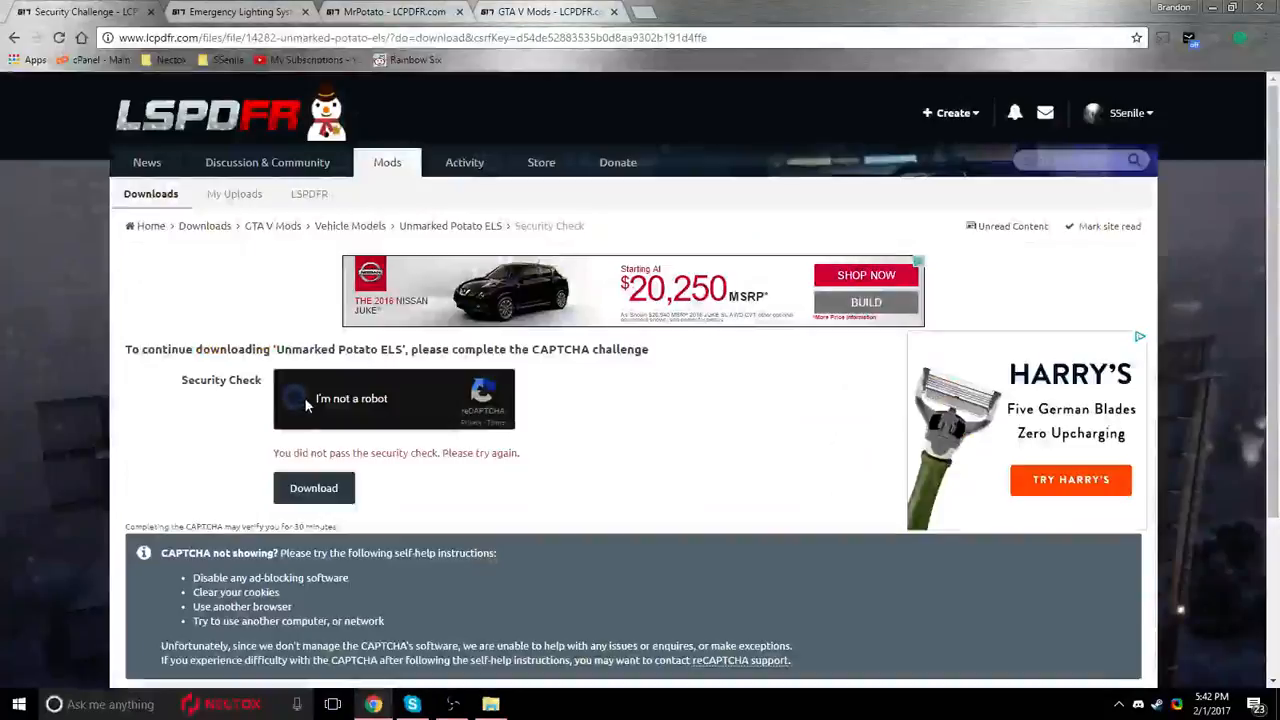
pyautogui.click(330, 488)
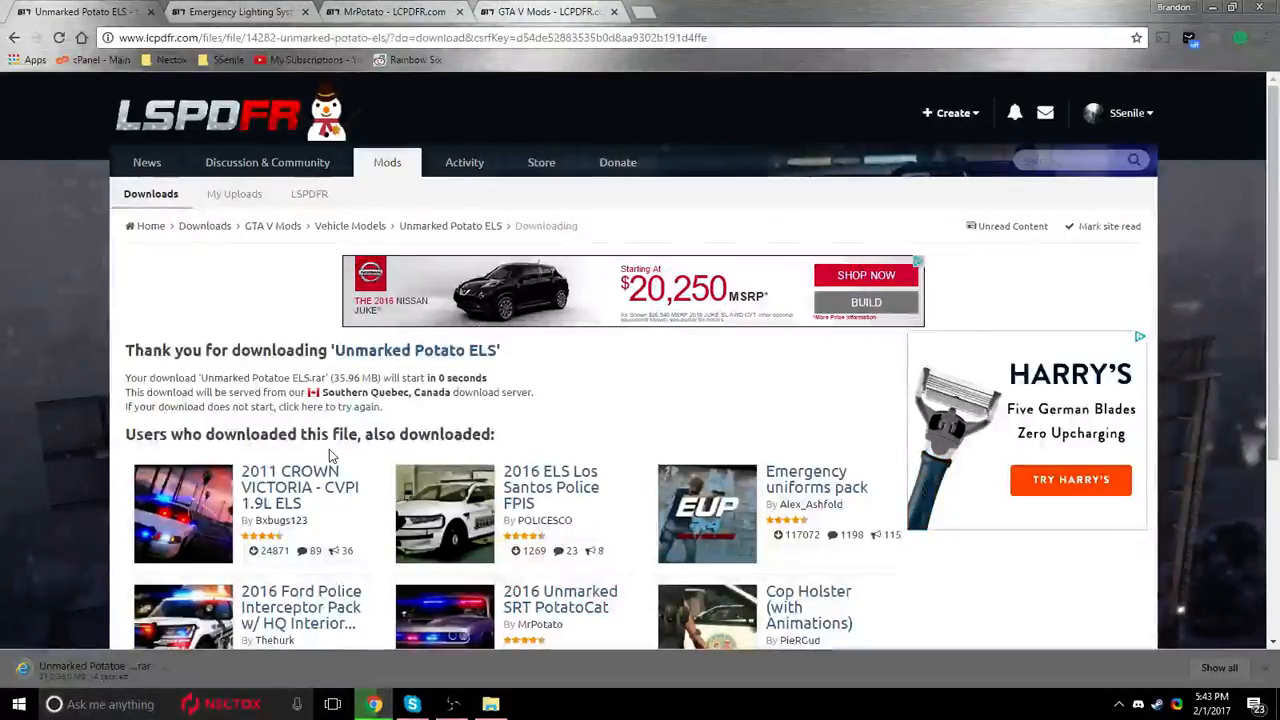
# Switch to the Downloads folder in File Explorer and launch 7-Zip File Manager by searching for "7zip".
pyautogui.click(548, 13)
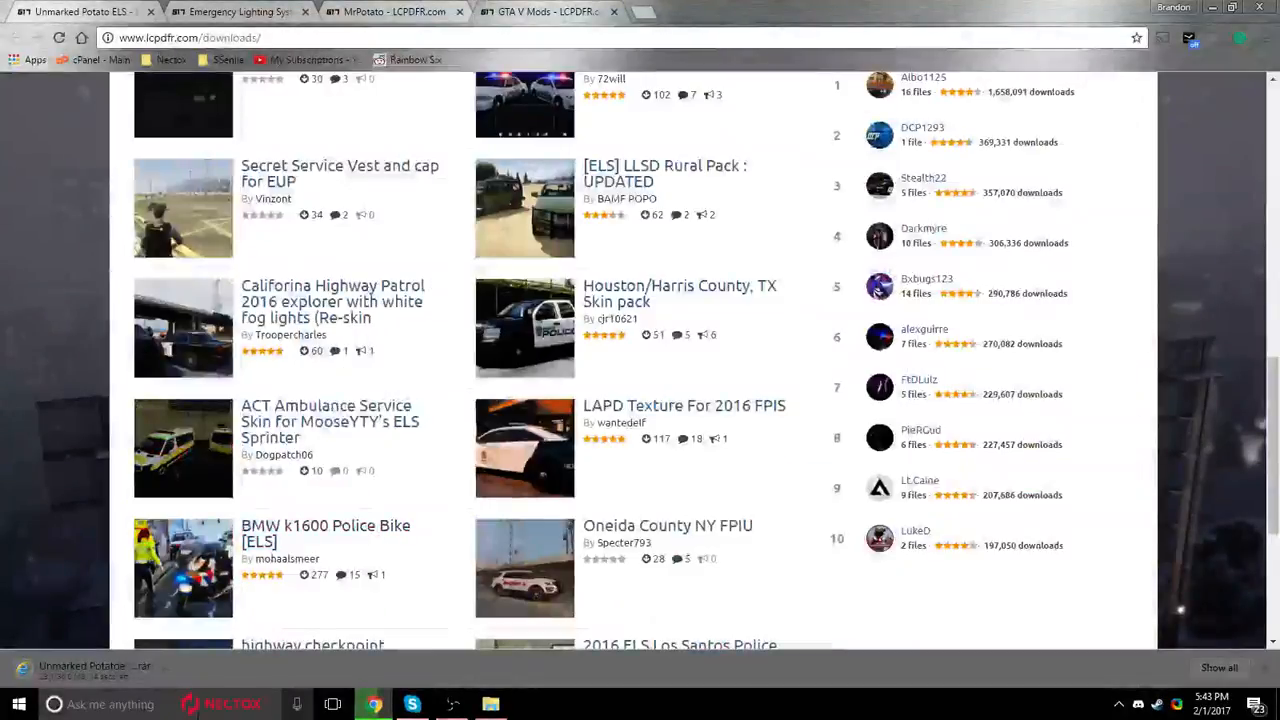
pyautogui.click(490, 704)
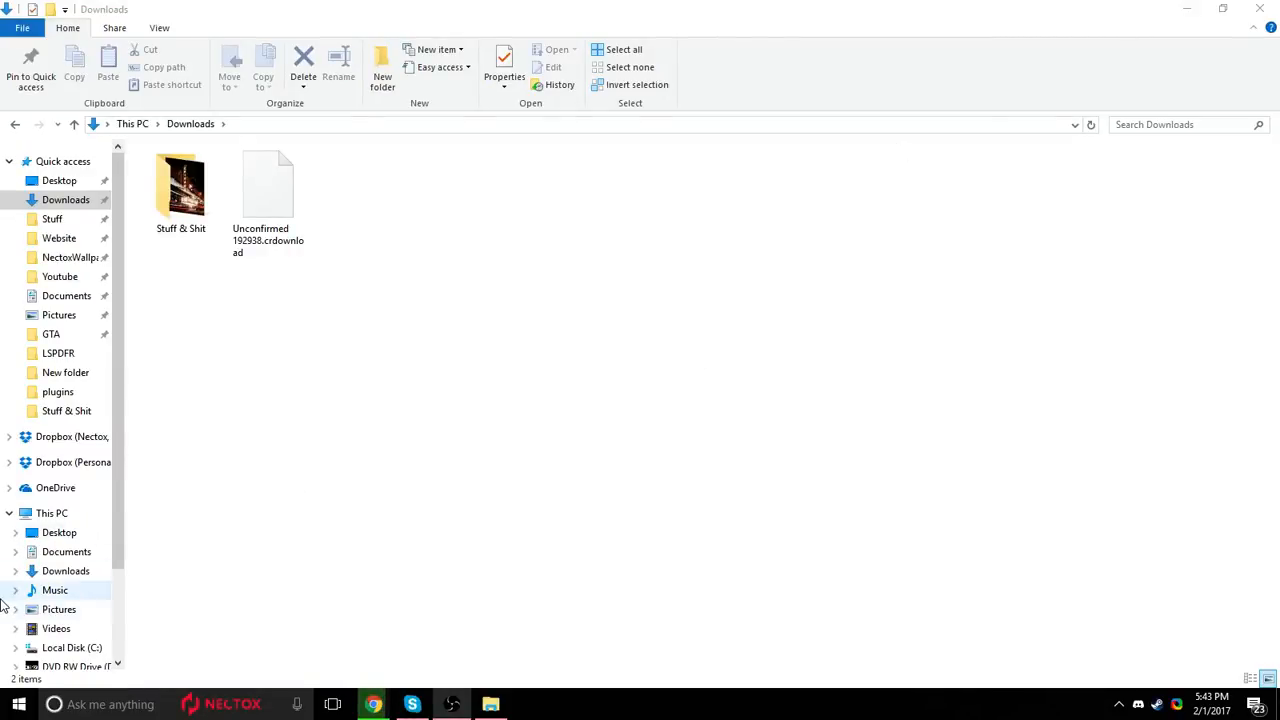
pyautogui.click(127, 704)
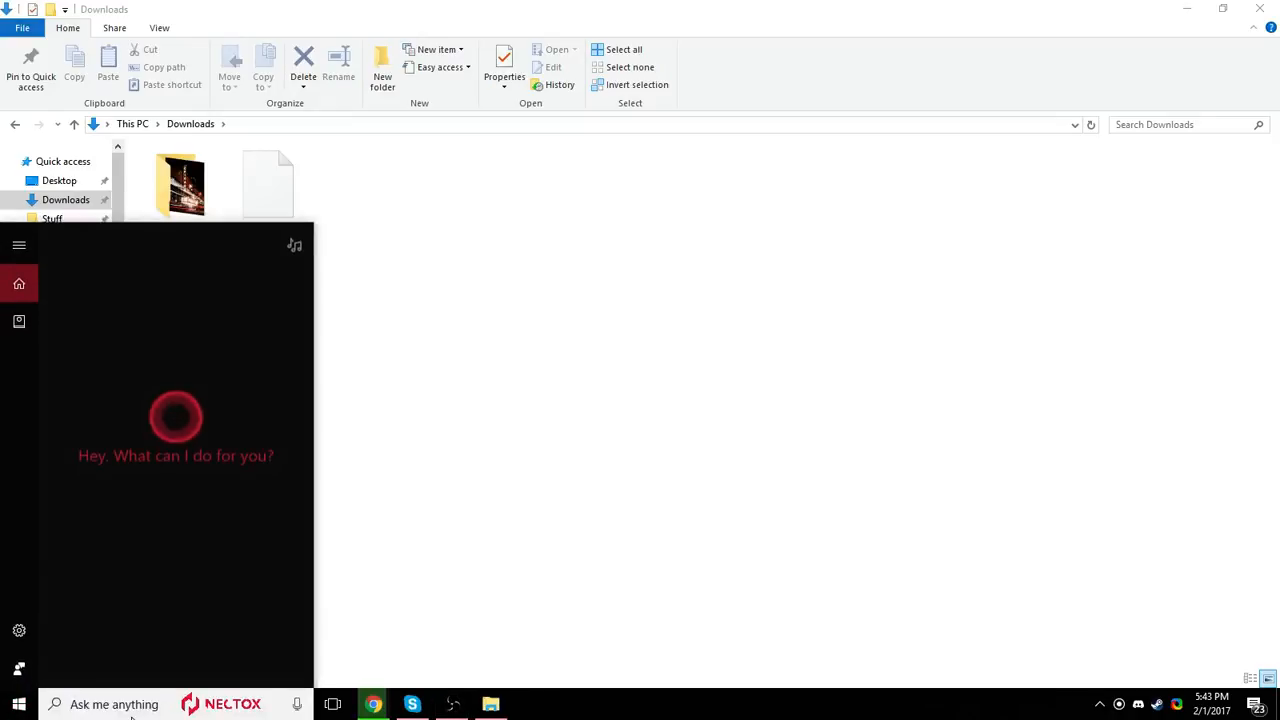
pyautogui.write('7zip')
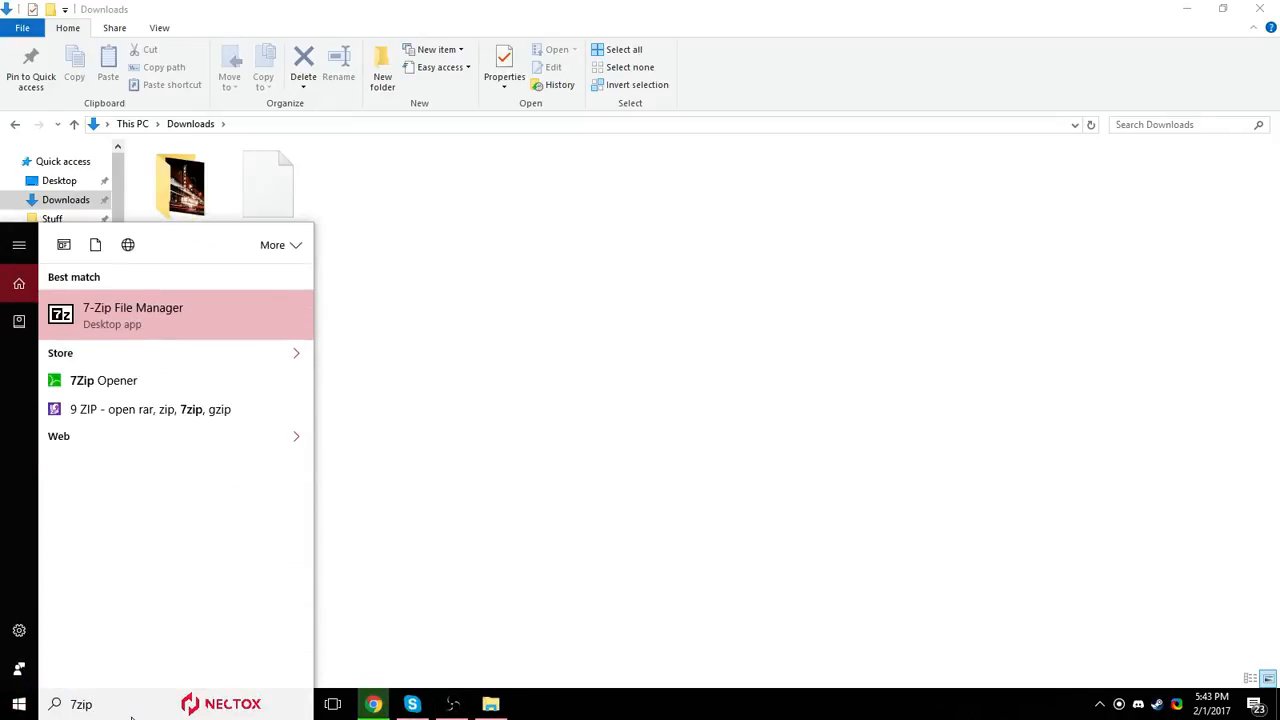
pyautogui.press('Return')
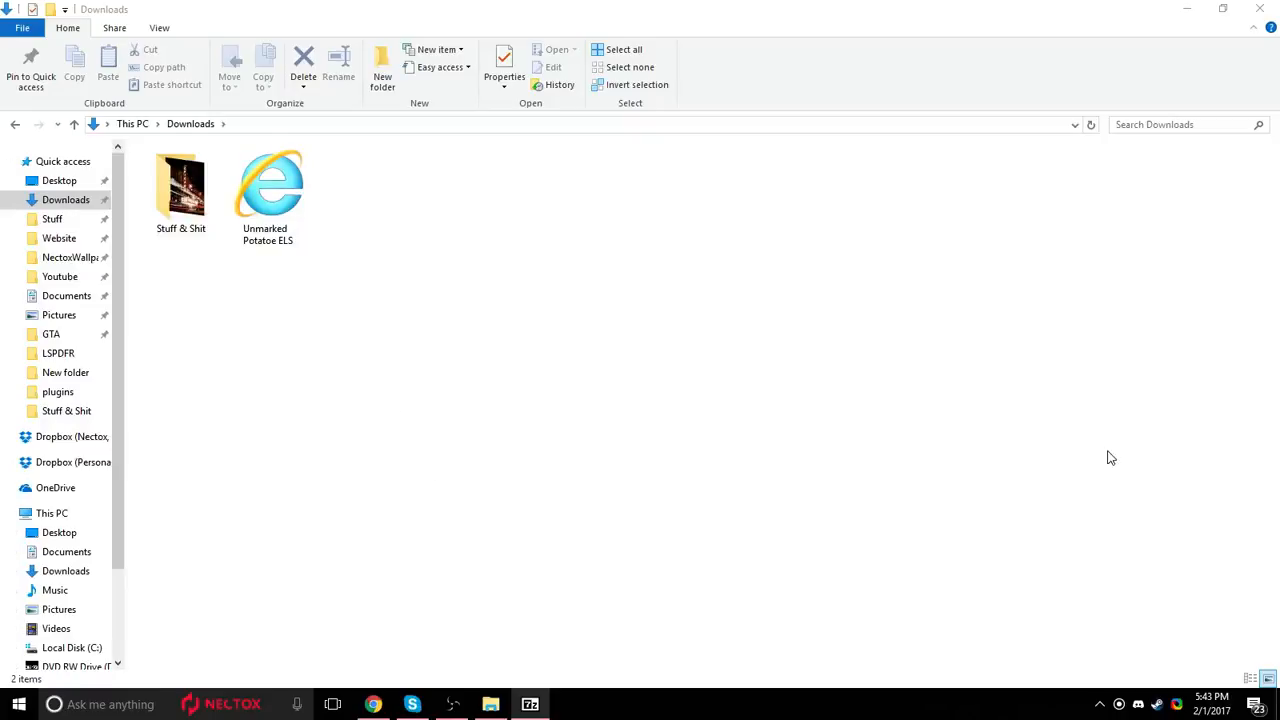
# Maximize the 7-Zip window and open Unmarked Potatoe ELS.rar through to its inner Unmarked Potatoe ELS folder.
pyautogui.moveTo(737, 240); pyautogui.dragTo(291, 130)
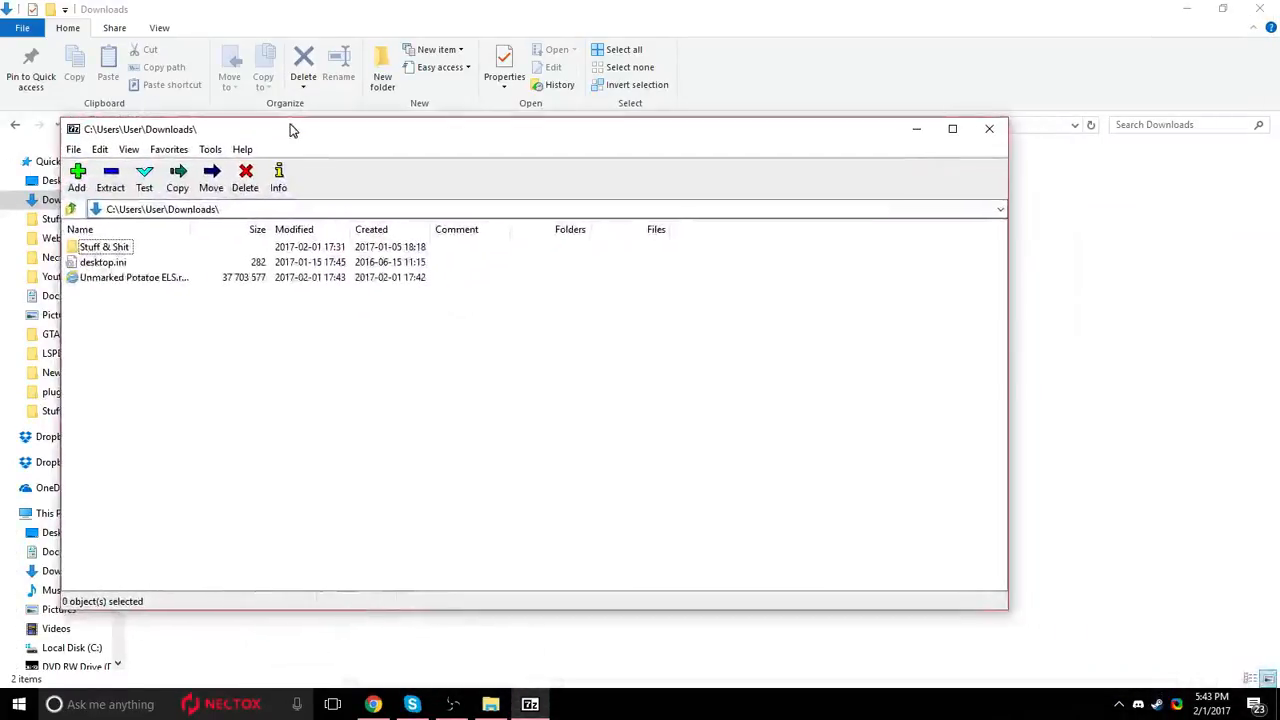
pyautogui.click(952, 128)
pyautogui.doubleClick(57, 156)
pyautogui.doubleClick(14, 125)
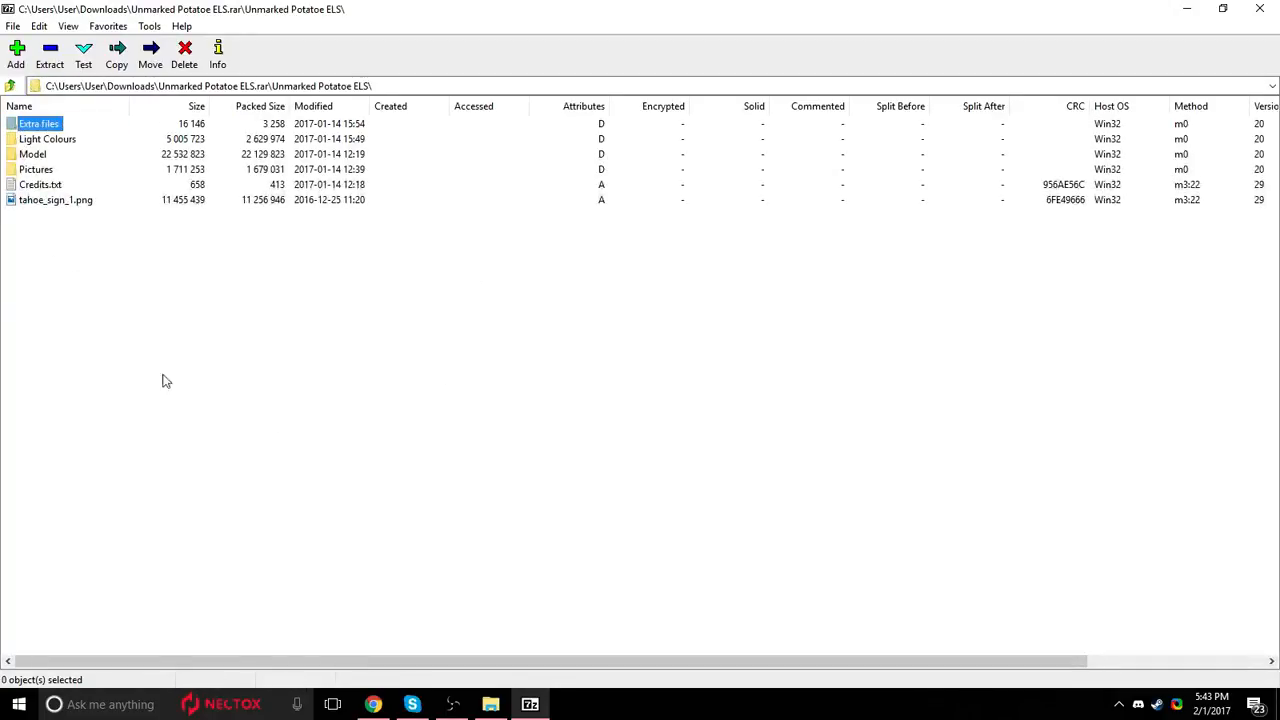
# Open the Default folder inside the archive's Extra files folder.
pyautogui.click(52, 186)
pyautogui.click(40, 170)
pyautogui.click(42, 155)
pyautogui.click(47, 139)
pyautogui.doubleClick(38, 124)
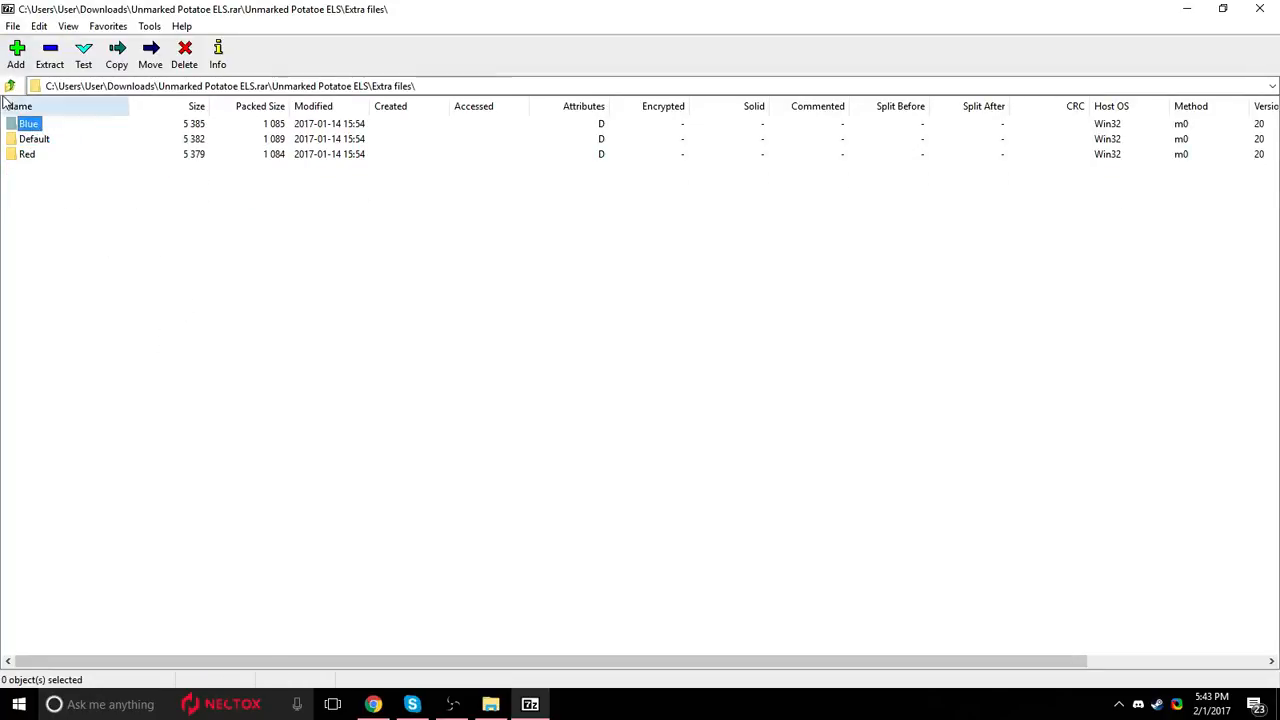
pyautogui.click(34, 139)
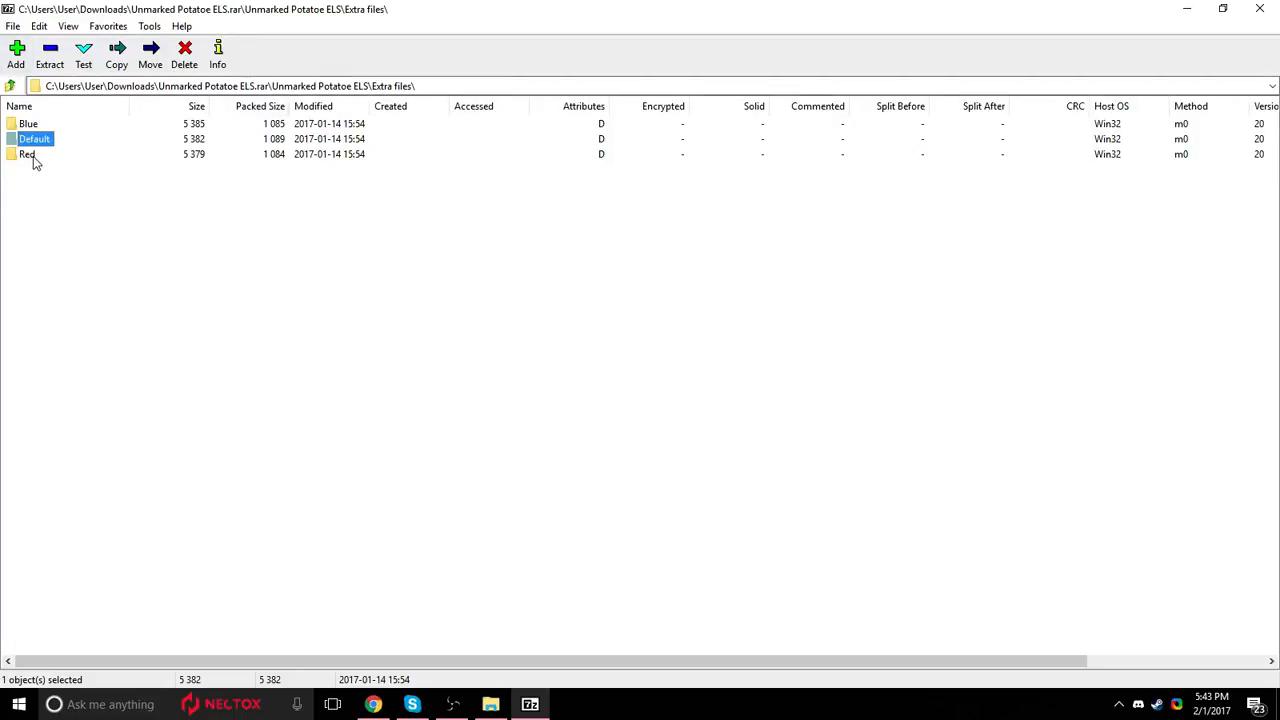
pyautogui.click(31, 126)
pyautogui.click(28, 156)
pyautogui.doubleClick(42, 140)
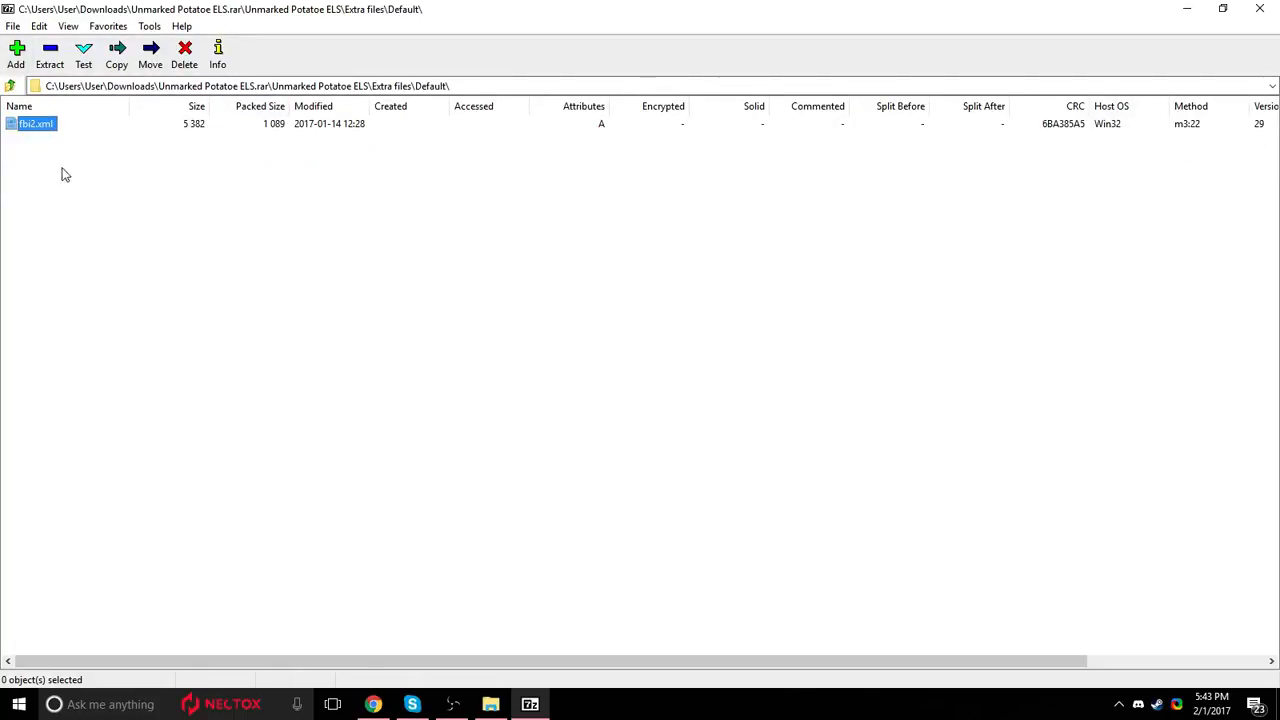
# Open fbi2.xml from the Default folder, examine its ELS vehicle settings in full screen, and close it.
pyautogui.moveTo(46, 133); pyautogui.dragTo(97, 126)
pyautogui.click(57, 186)
pyautogui.click(28, 126)
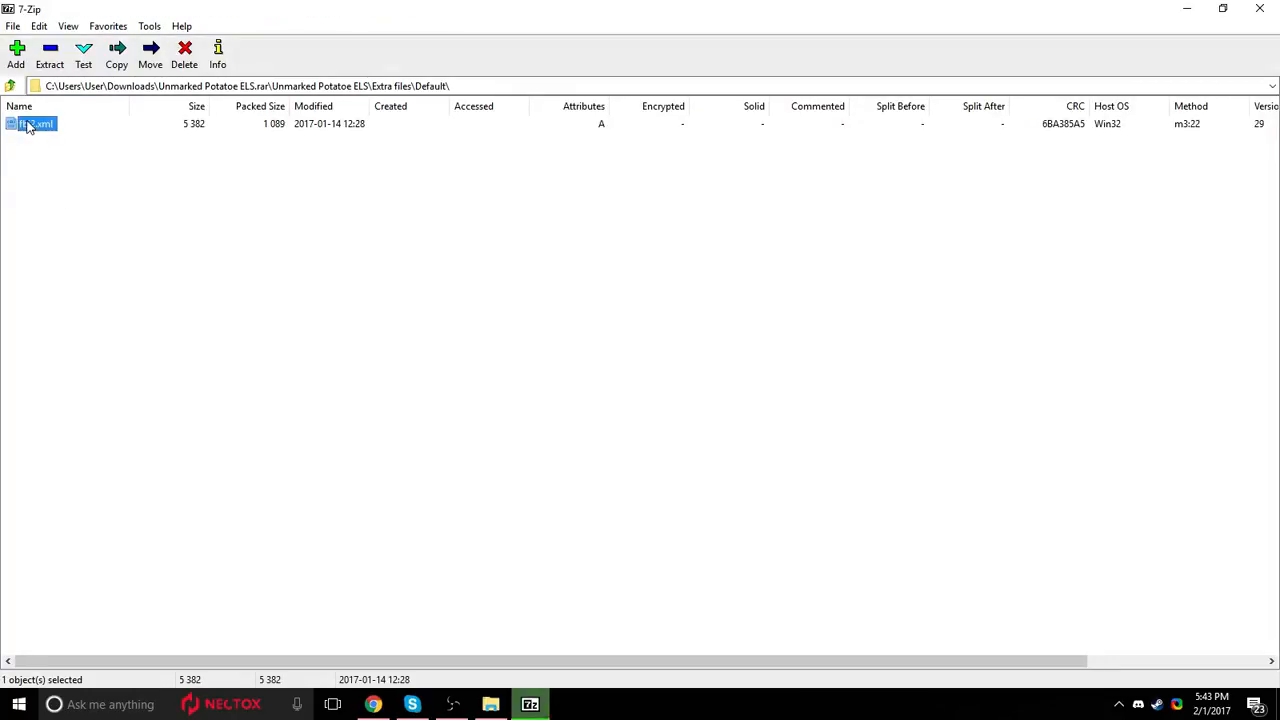
pyautogui.doubleClick(28, 126)
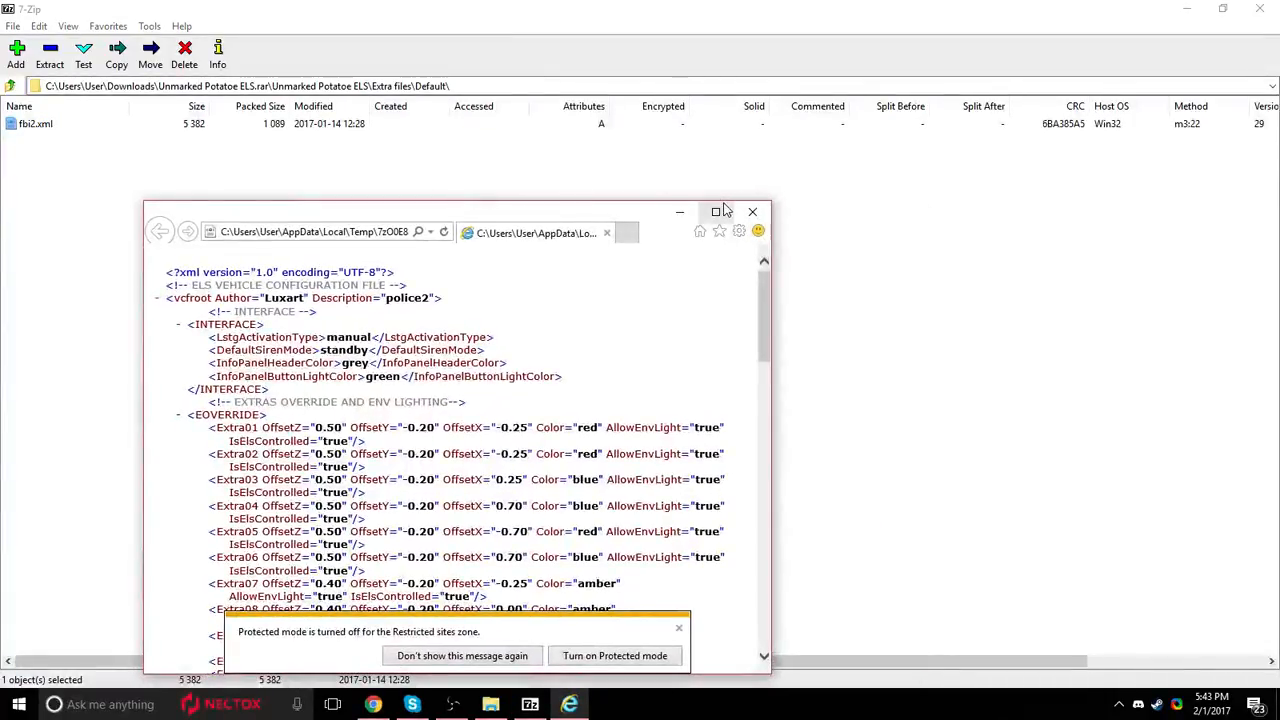
pyautogui.click(716, 211)
pyautogui.moveTo(49, 86); pyautogui.dragTo(12, 66)
pyautogui.moveTo(117, 241); pyautogui.dragTo(374, 449)
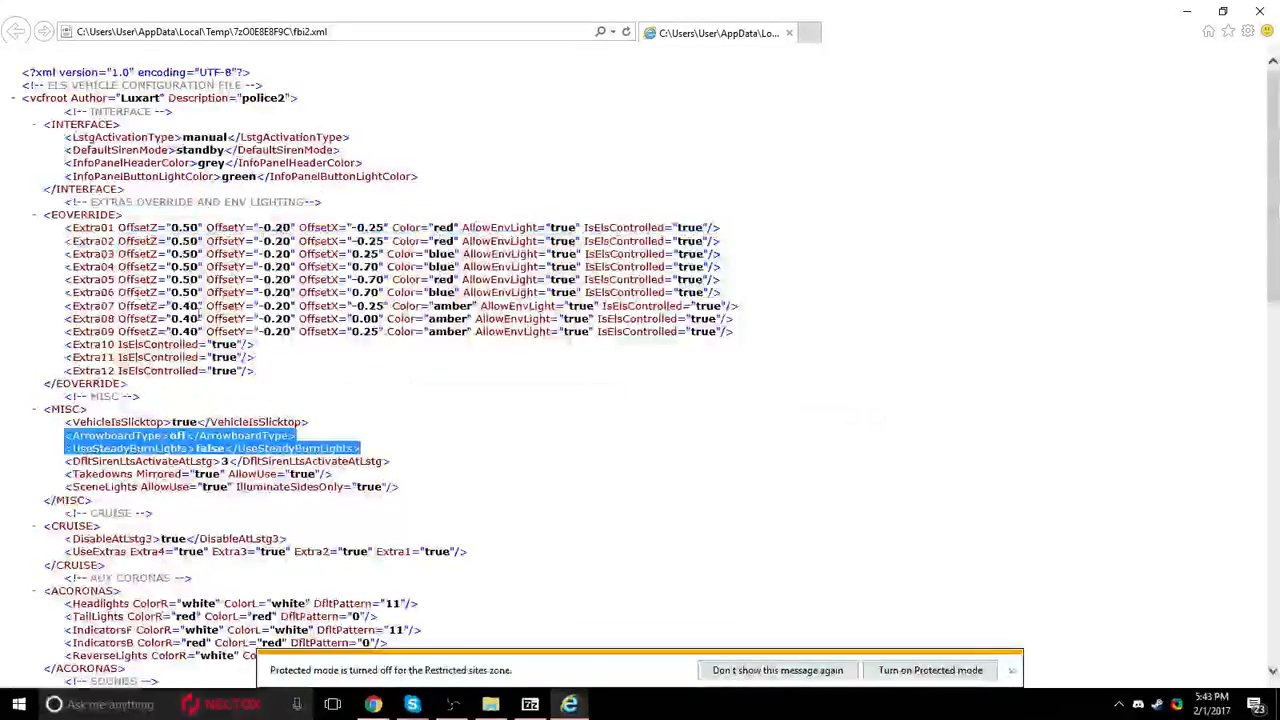
pyautogui.click(1222, 11)
pyautogui.click(753, 211)
# Extract the Default folder from Extra files to the desktop, with the File Explorer window out of the way.
pyautogui.moveTo(785, 9); pyautogui.dragTo(803, 261)
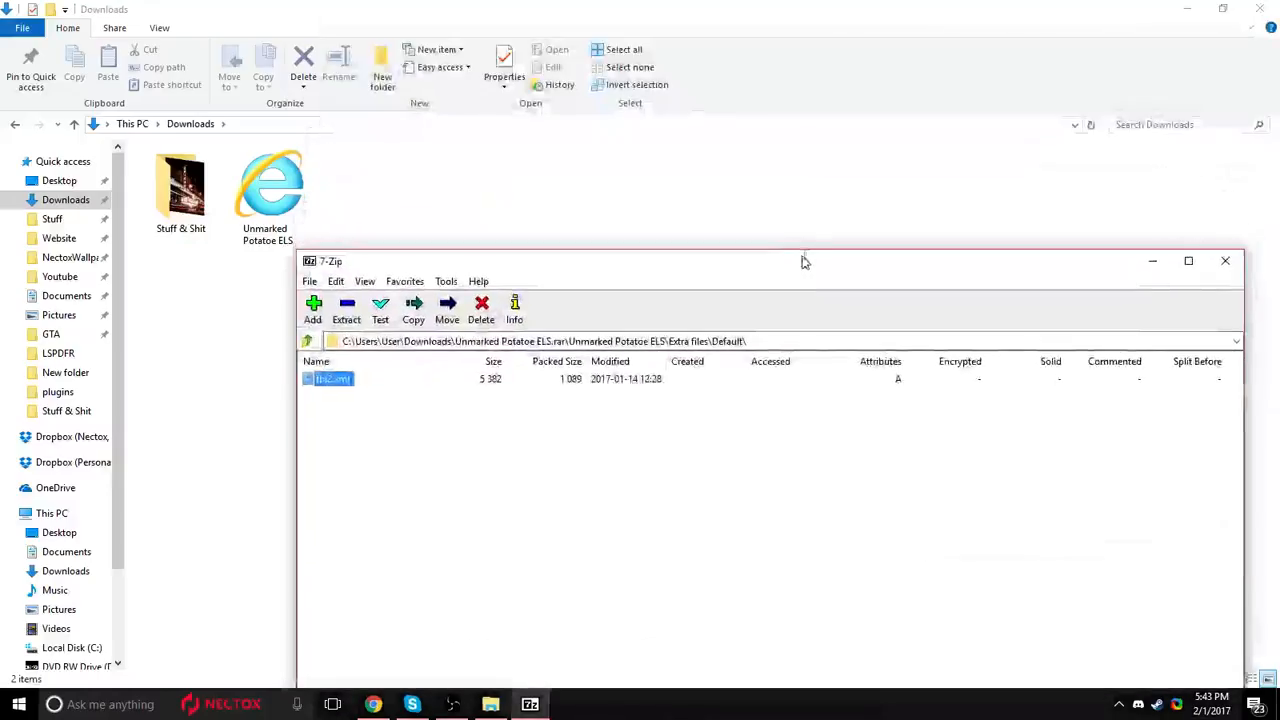
pyautogui.click(1187, 9)
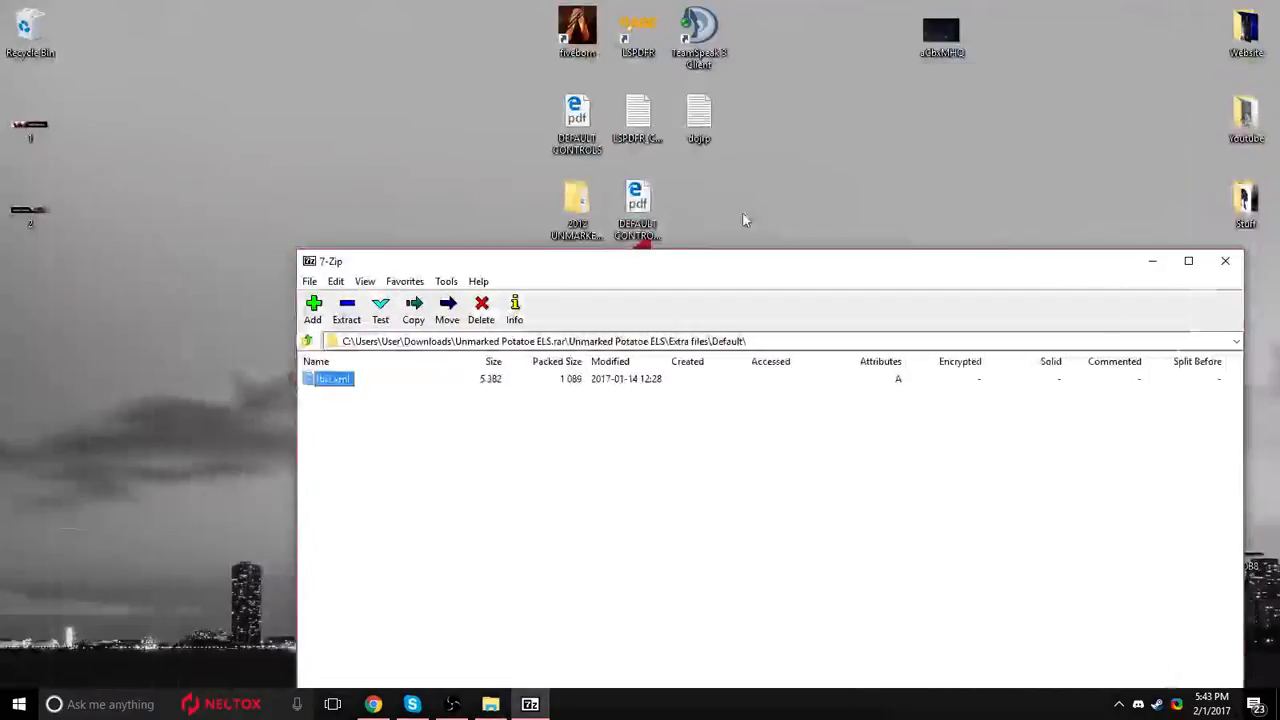
pyautogui.click(308, 342)
pyautogui.moveTo(331, 394); pyautogui.dragTo(289, 176)
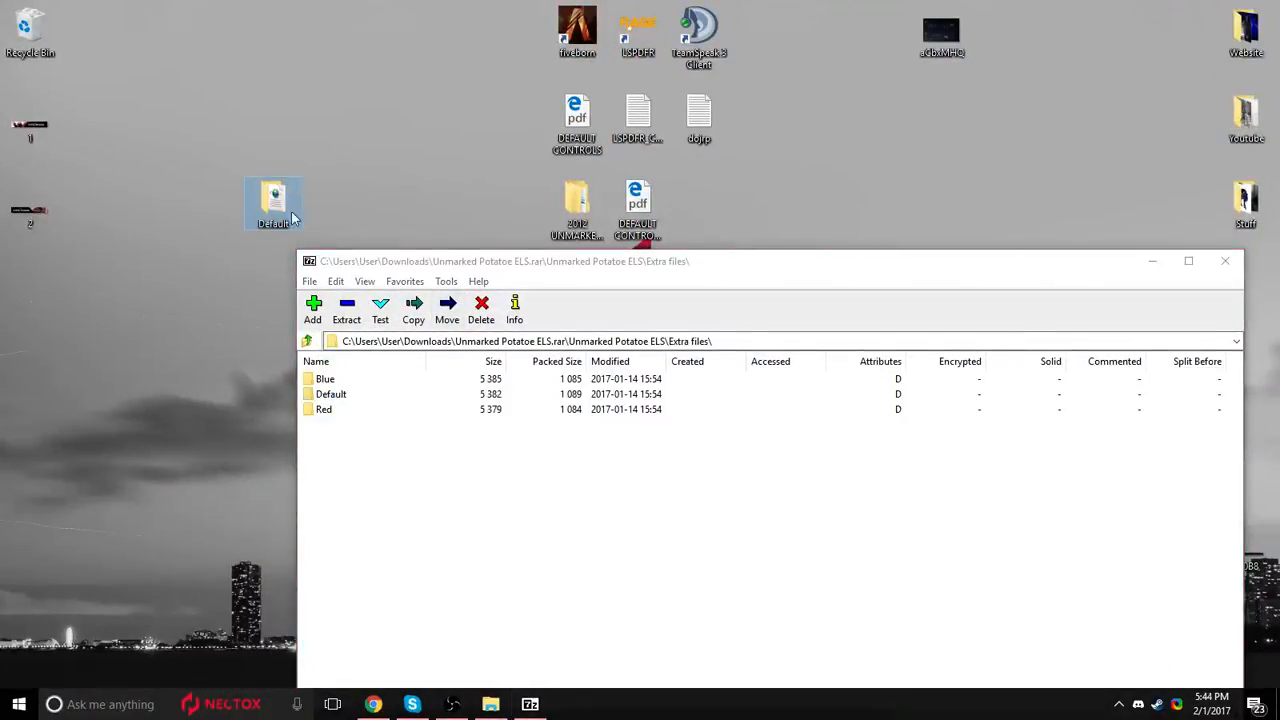
# Check the contents of the archive's Model folder, extract that folder to the desktop, and close 7-Zip.
pyautogui.click(307, 342)
pyautogui.click(328, 410)
pyautogui.doubleClick(328, 412)
pyautogui.moveTo(324, 437); pyautogui.dragTo(422, 435)
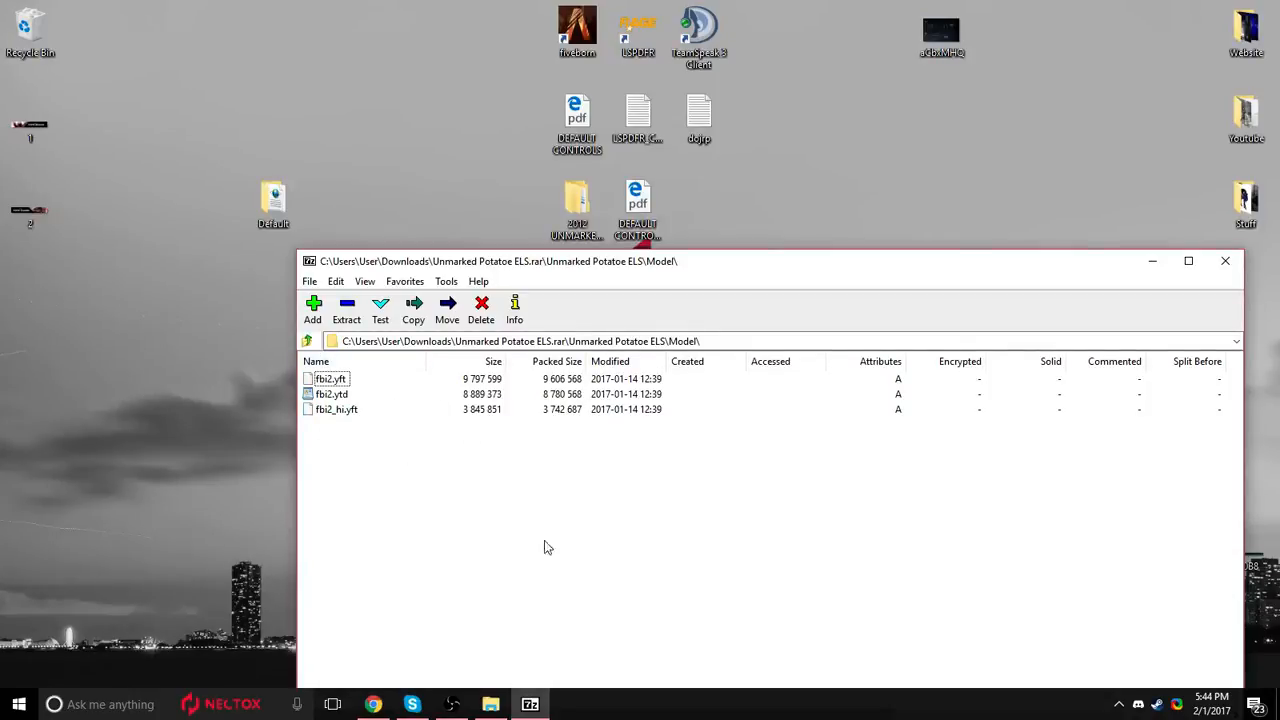
pyautogui.click(307, 341)
pyautogui.moveTo(330, 411); pyautogui.dragTo(239, 257)
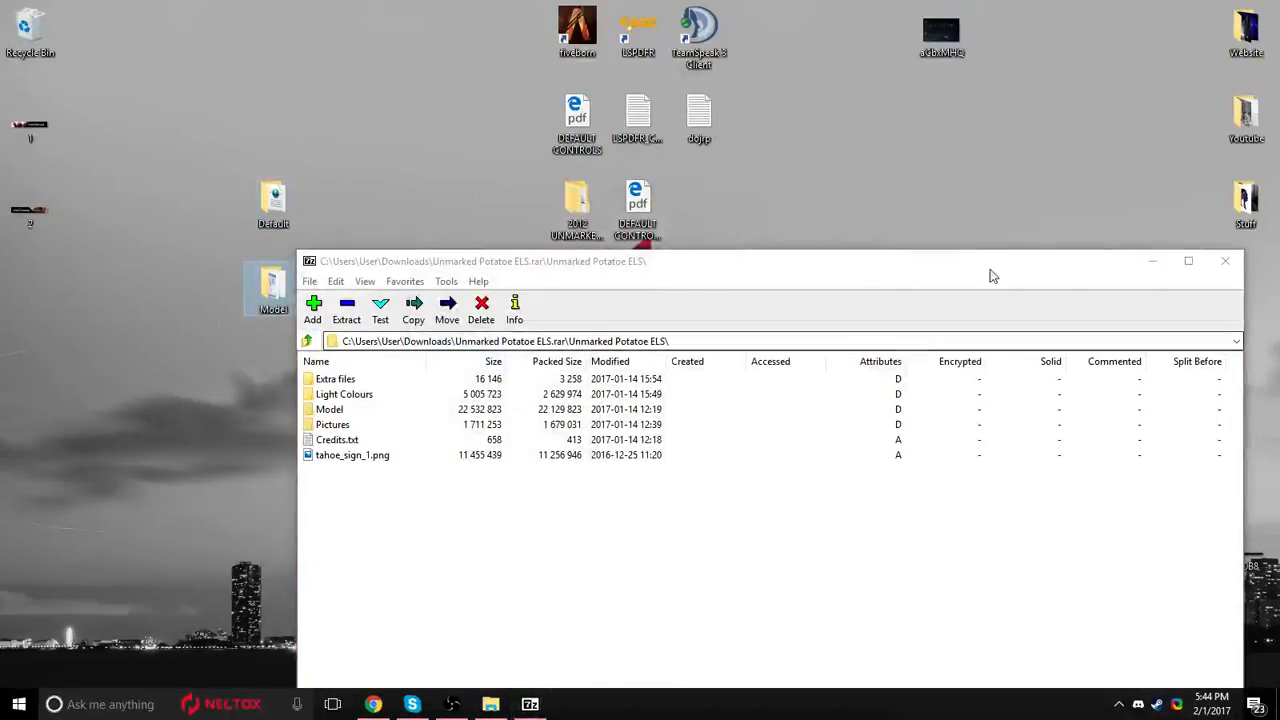
pyautogui.click(1222, 260)
# Open the FBI2 folder on the desktop and examine its XML file and its YFT and YTD model files.
pyautogui.click(532, 392)
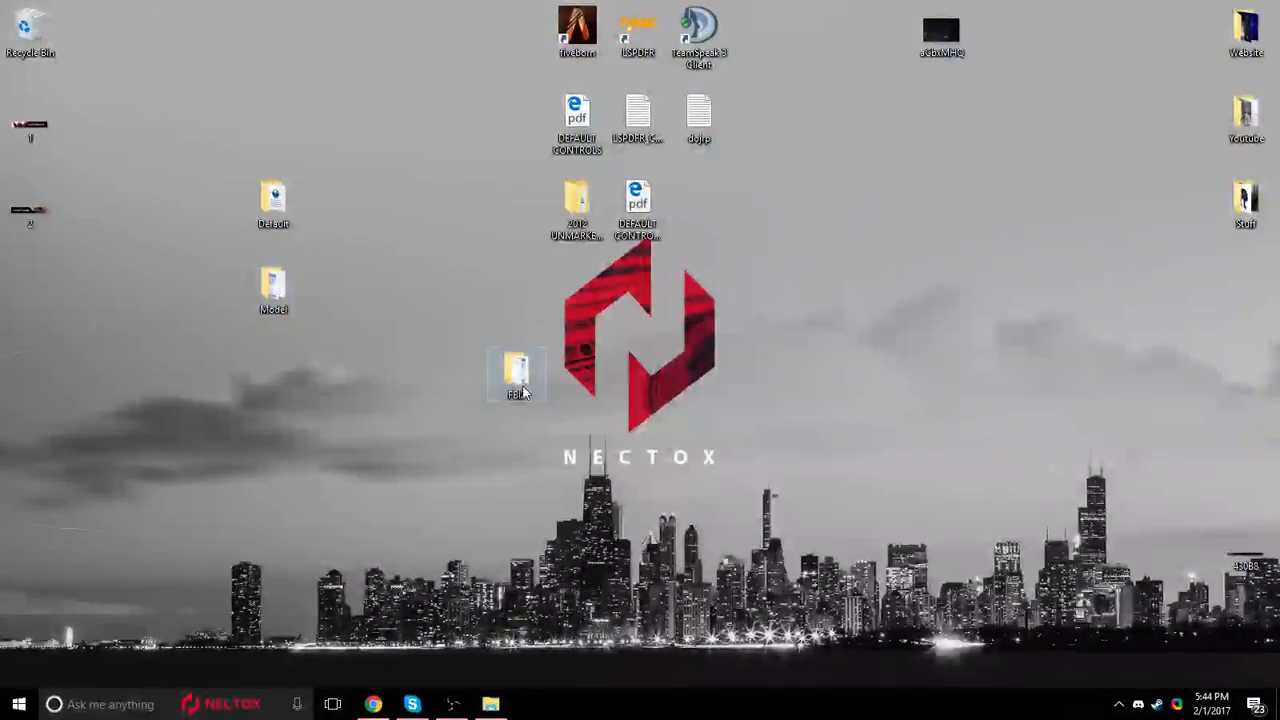
pyautogui.doubleClick(522, 392)
pyautogui.doubleClick(551, 372)
pyautogui.moveTo(241, 310); pyautogui.dragTo(195, 194)
pyautogui.click(201, 173)
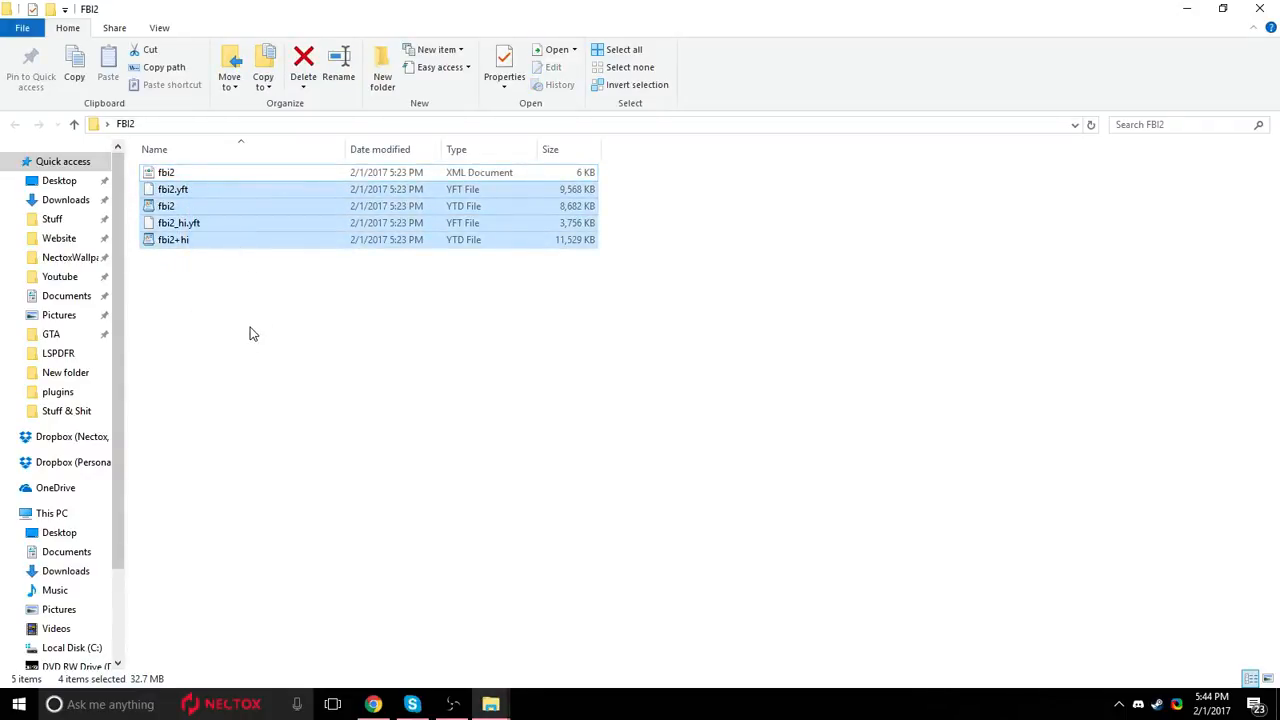
pyautogui.click(251, 333)
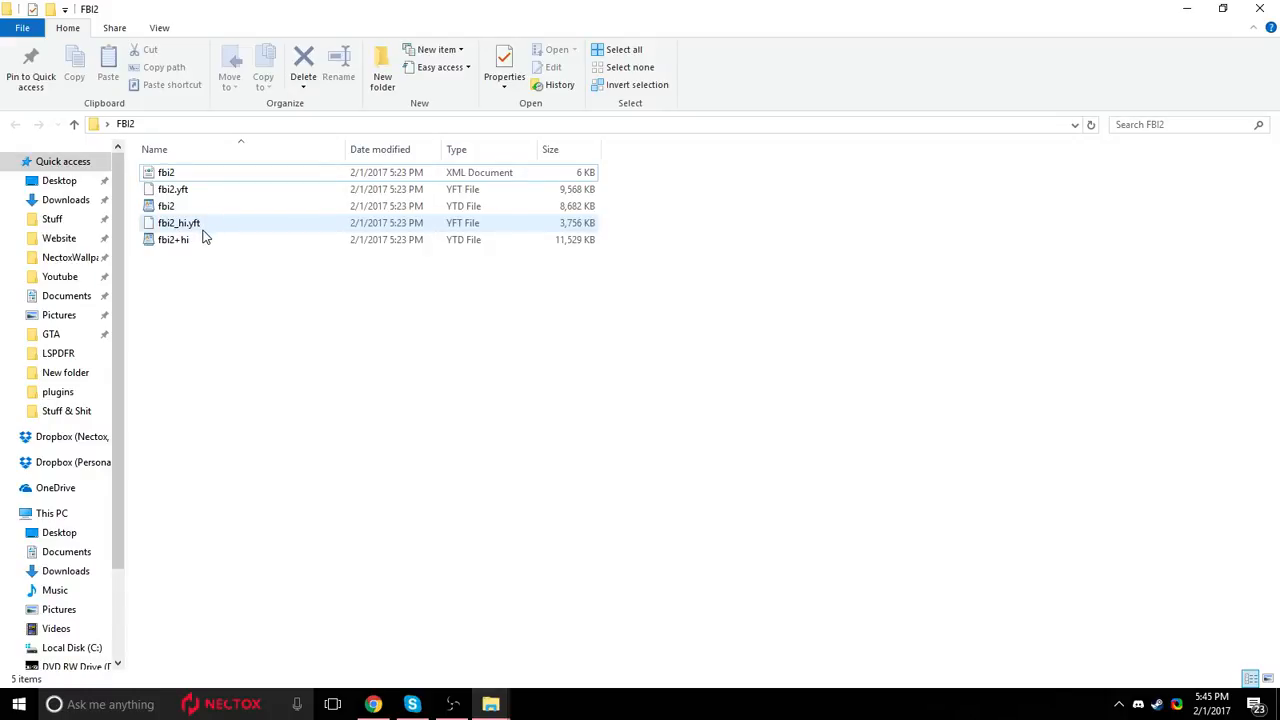
# Launch OpenIV by searching for "openiv", load the Windows version of Grand Theft Auto V, and maximize the window.
pyautogui.click(215, 698)
pyautogui.write('o')
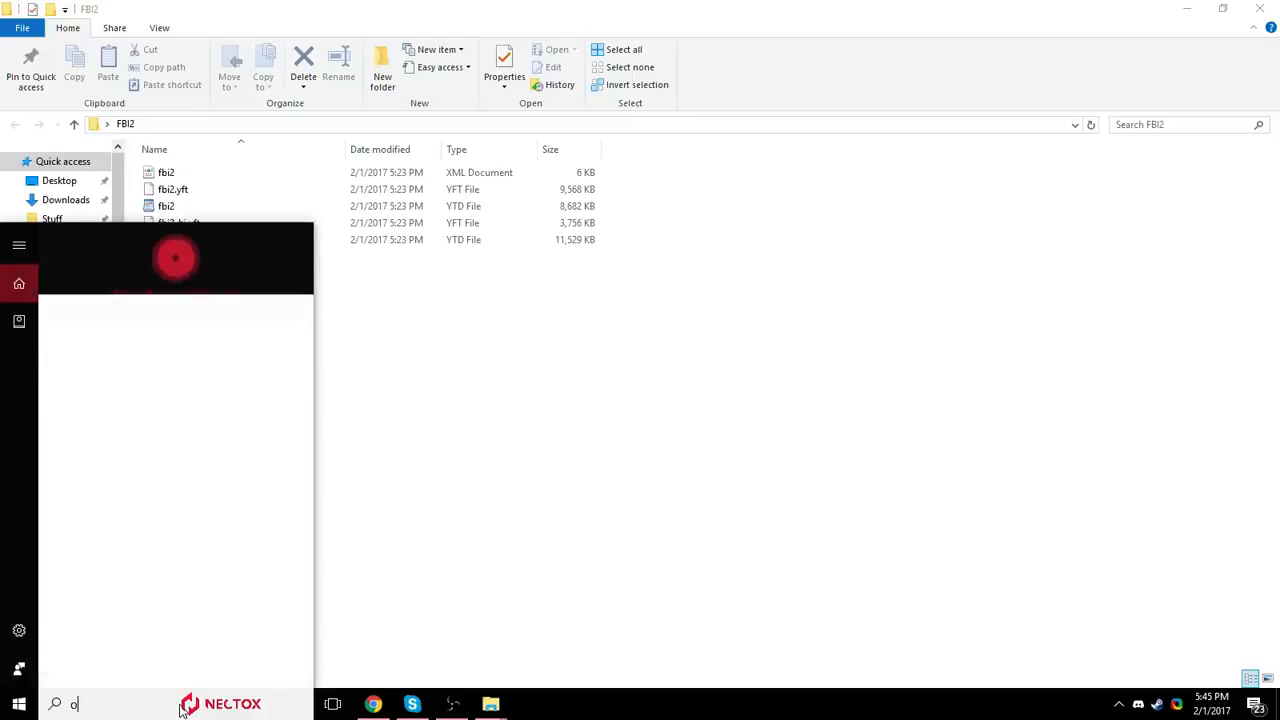
pyautogui.write('peniv')
pyautogui.press('Return')
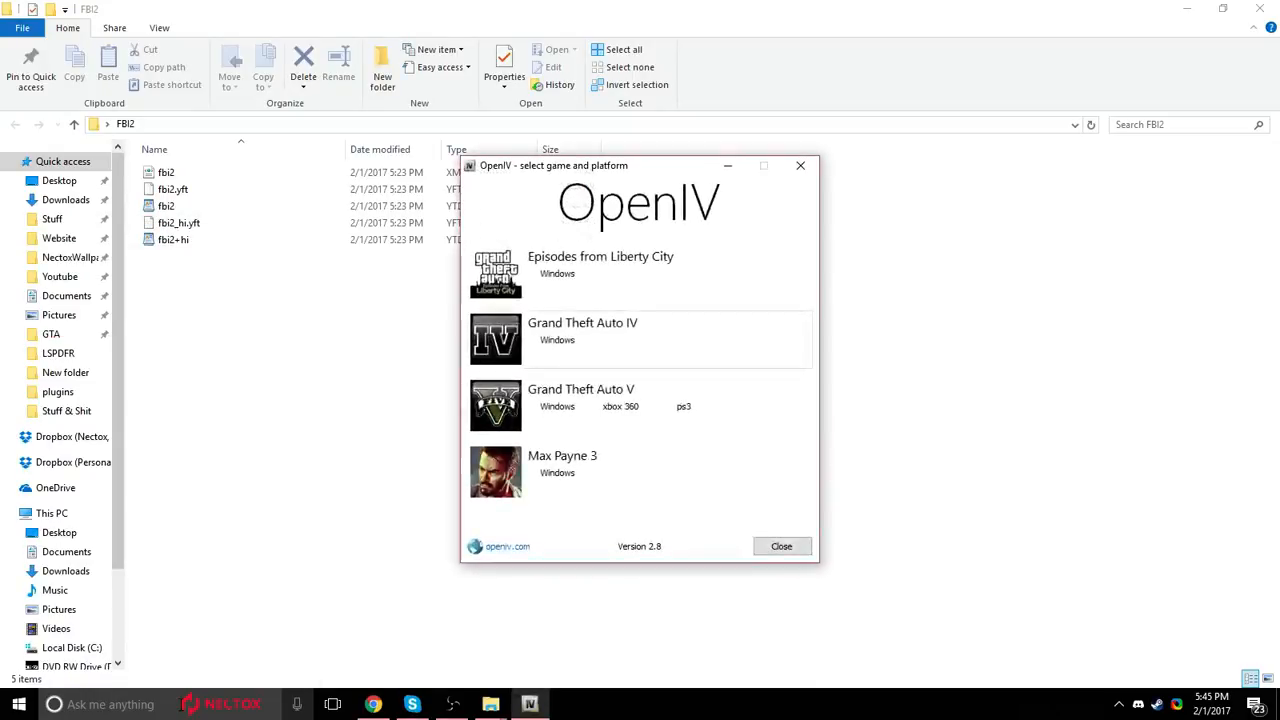
pyautogui.click(572, 406)
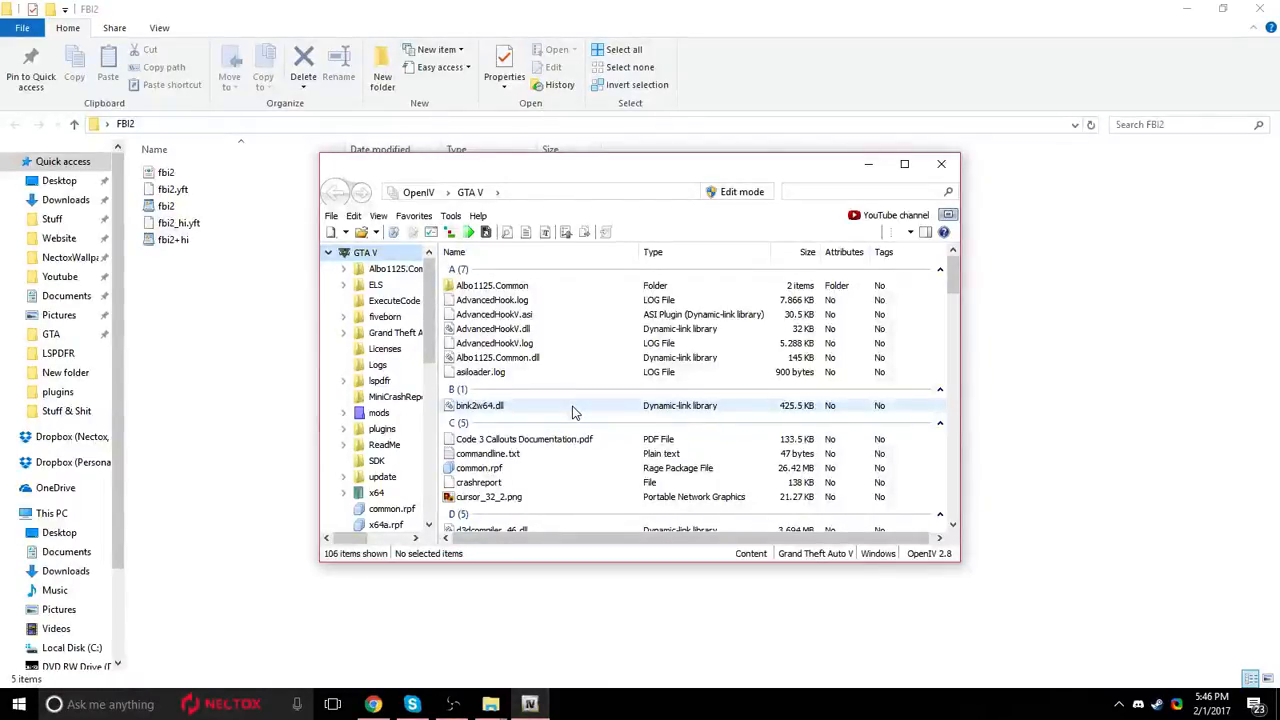
pyautogui.click(901, 164)
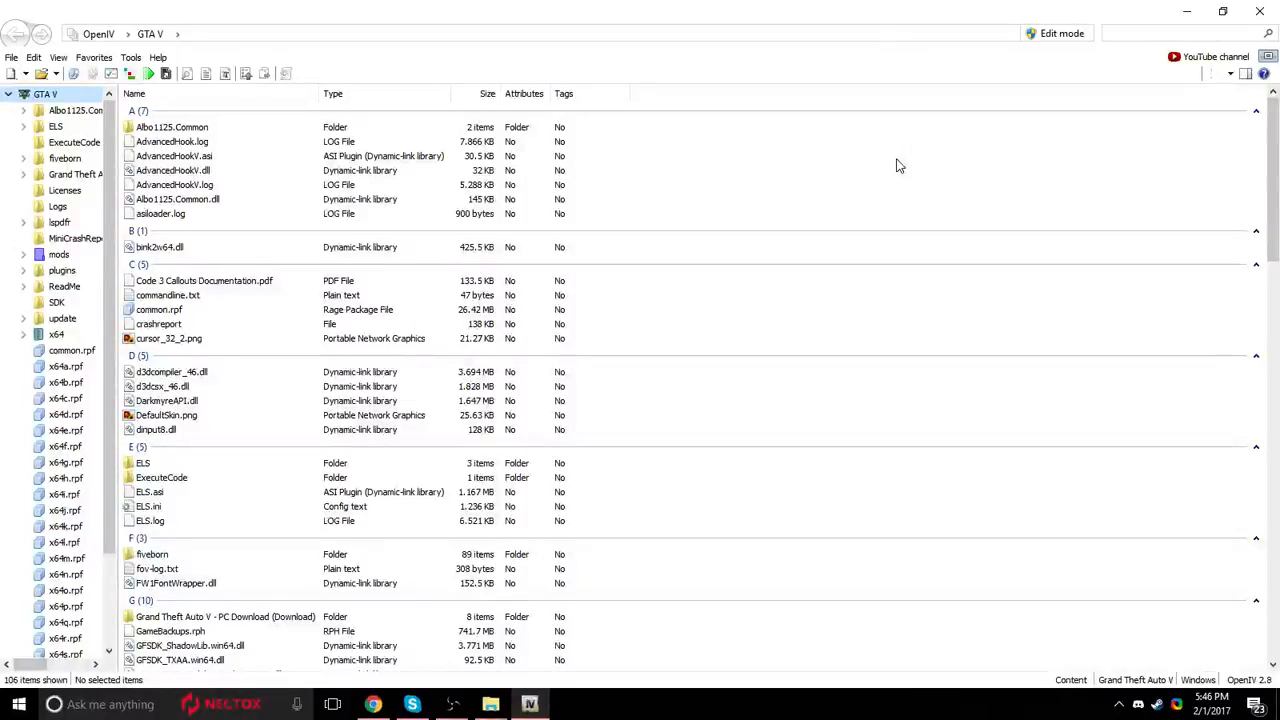
# Switch to Chrome and read the basic installation instructions on the Emergency Lighting System page.
pyautogui.click(376, 705)
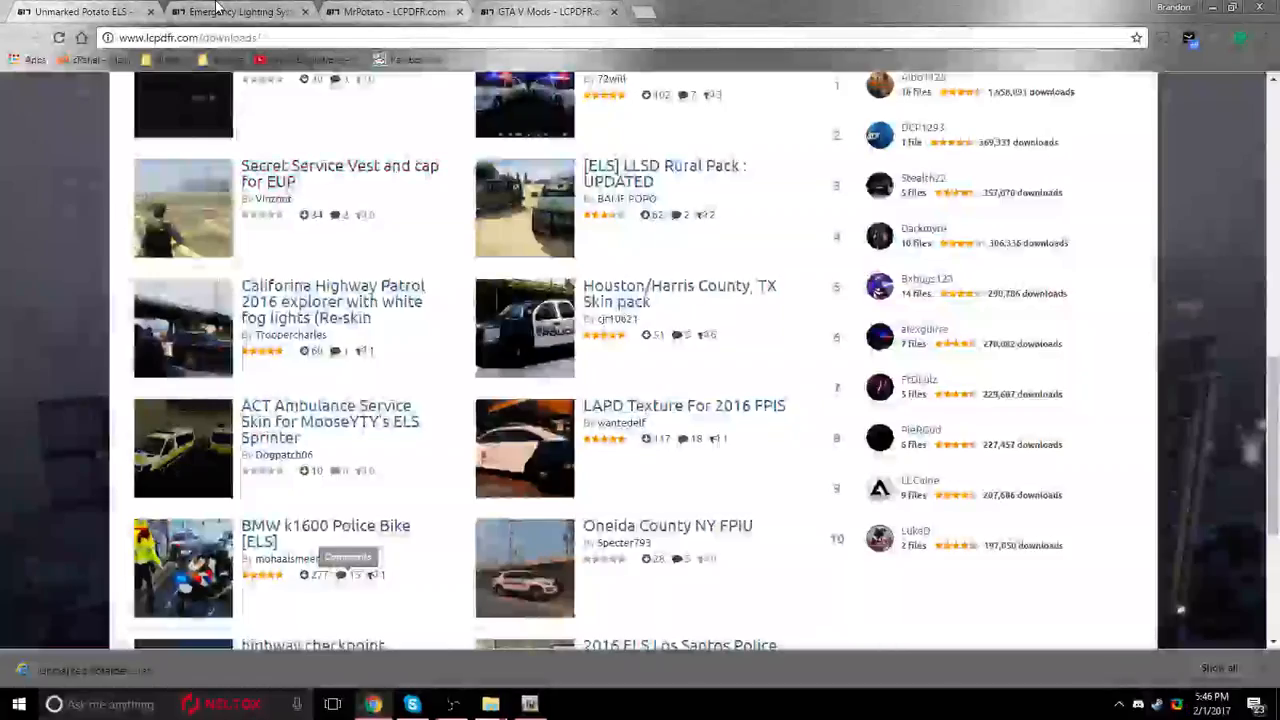
pyautogui.click(222, 12)
pyautogui.scroll(-5, 548, 438)
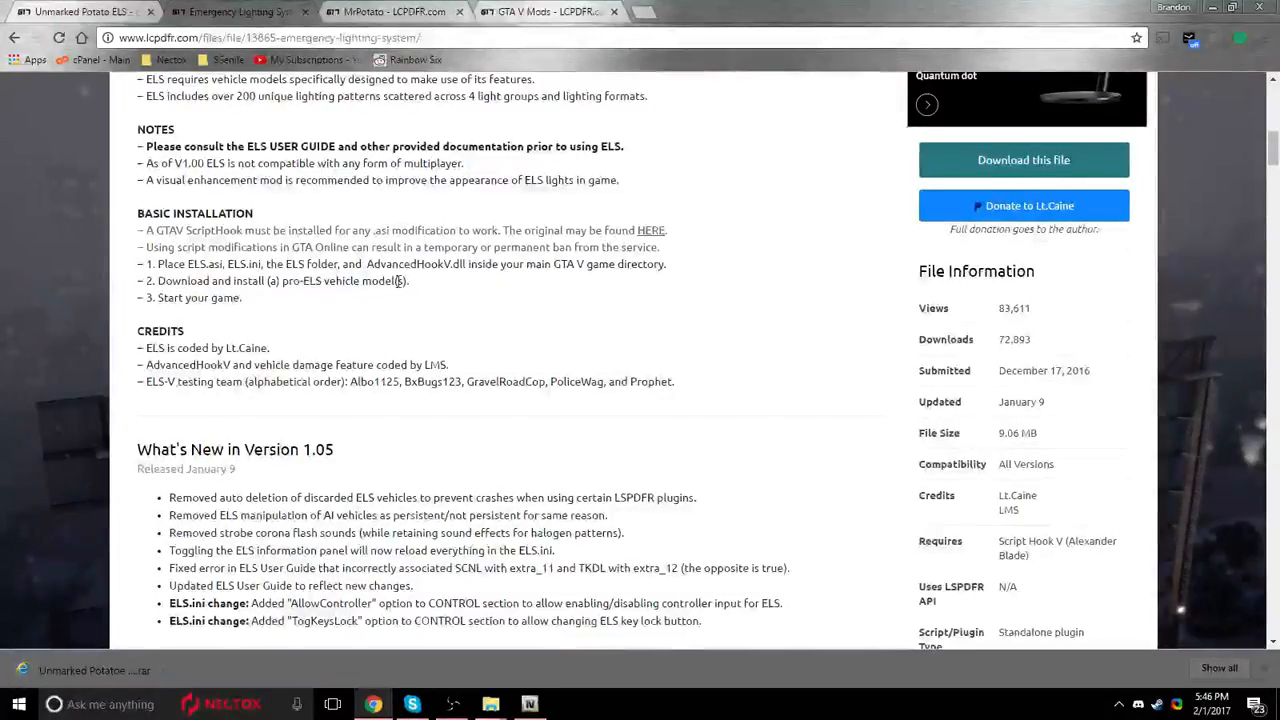
pyautogui.scroll(2, 399, 312)
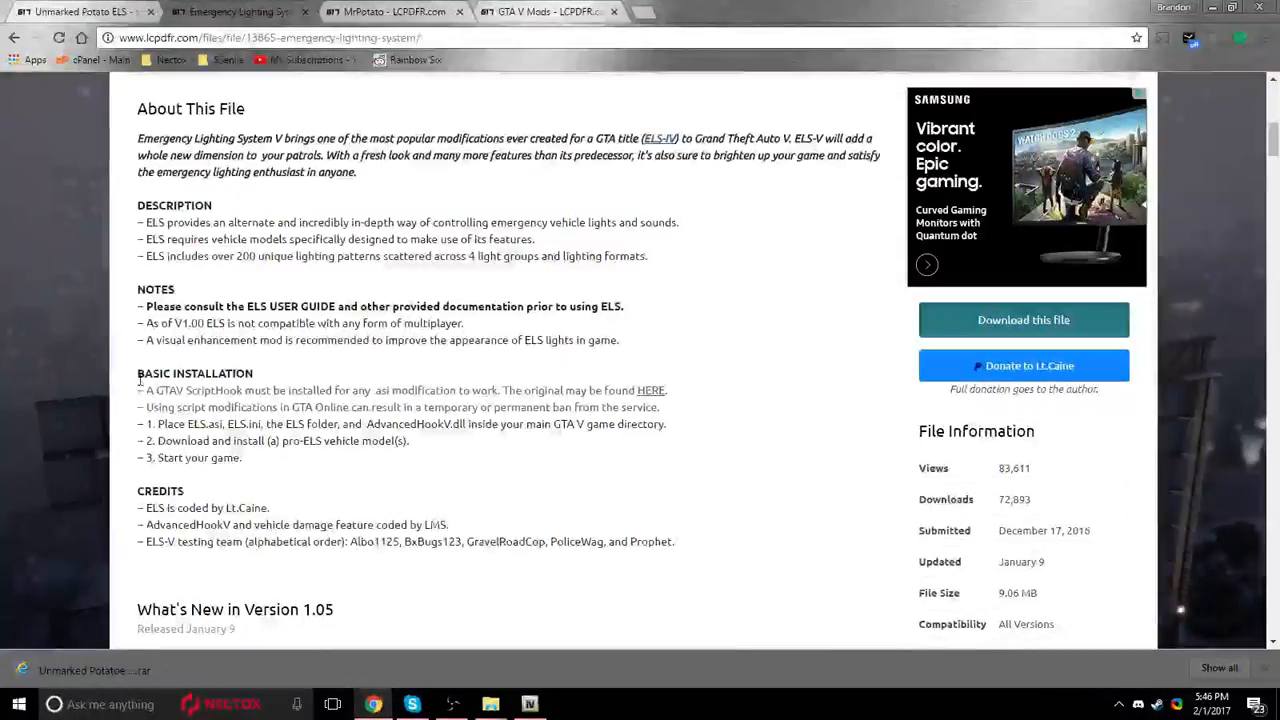
pyautogui.moveTo(136, 425); pyautogui.dragTo(704, 440)
pyautogui.click(195, 420)
pyautogui.click(690, 485)
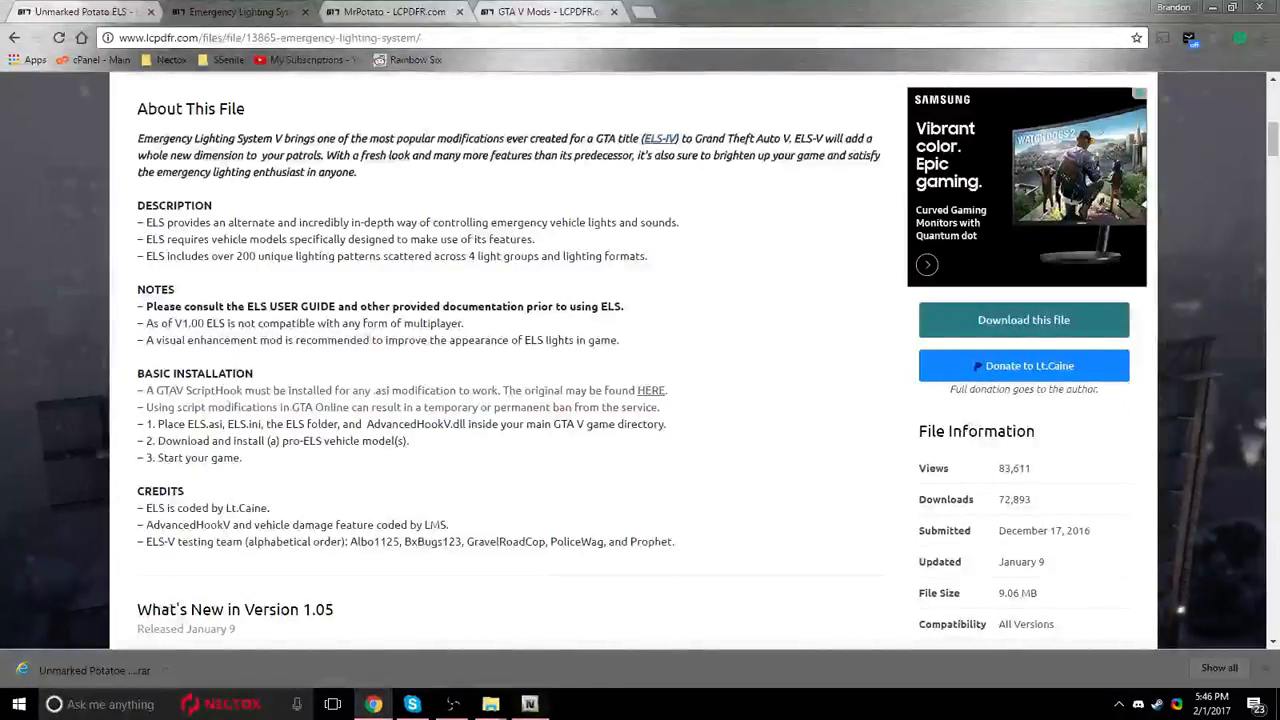
# Switch to File Explorer and open the GTA game directory on the My Passport (E:) drive.
pyautogui.click(530, 704)
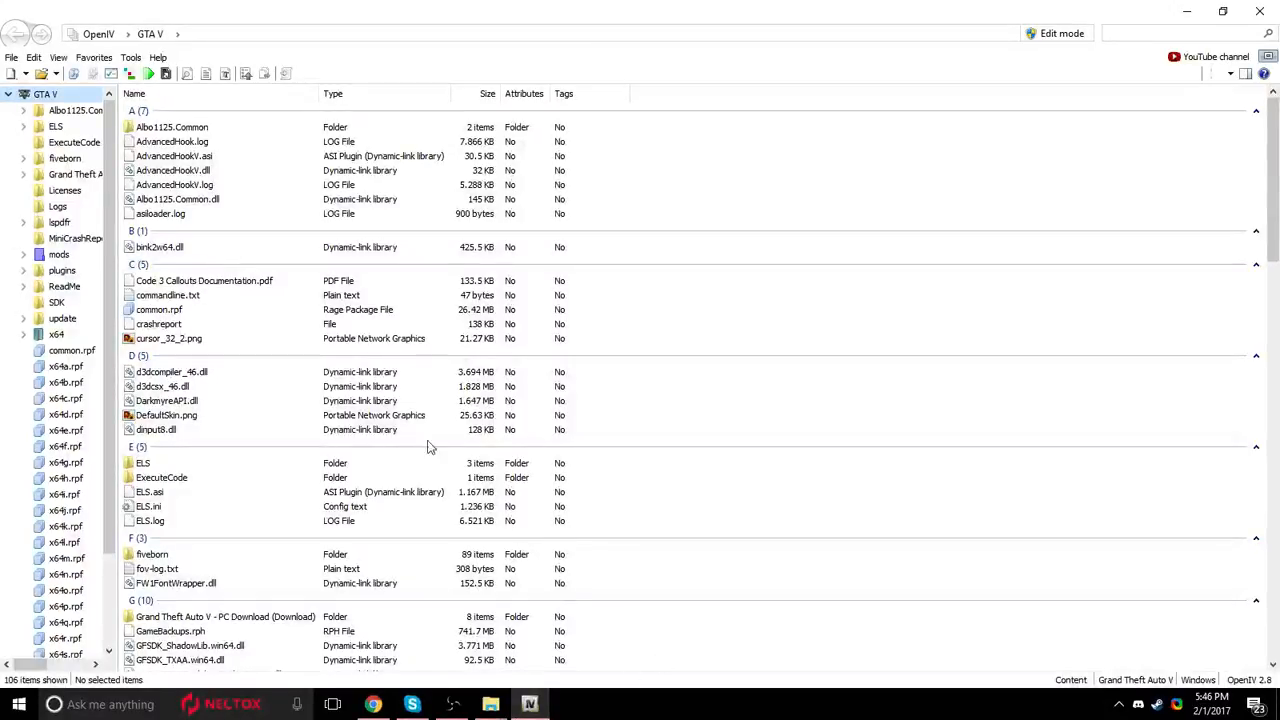
pyautogui.click(19, 704)
pyautogui.moveTo(490, 704)
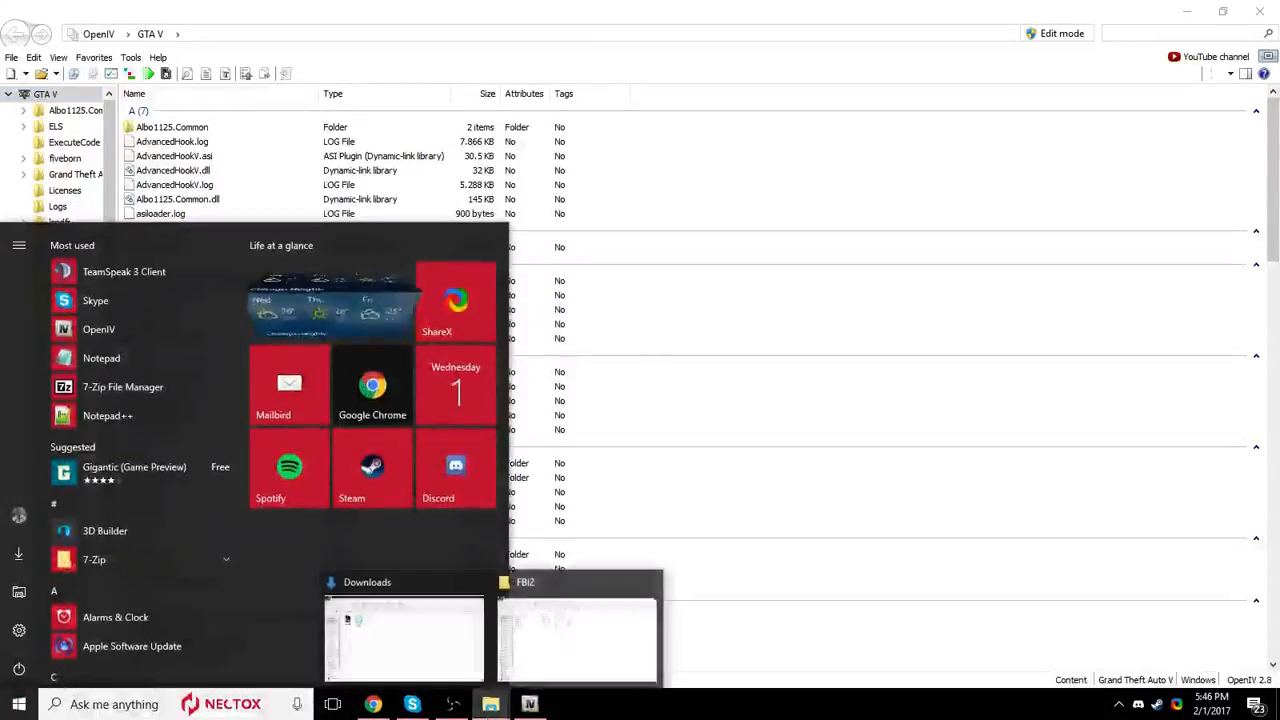
pyautogui.click(408, 626)
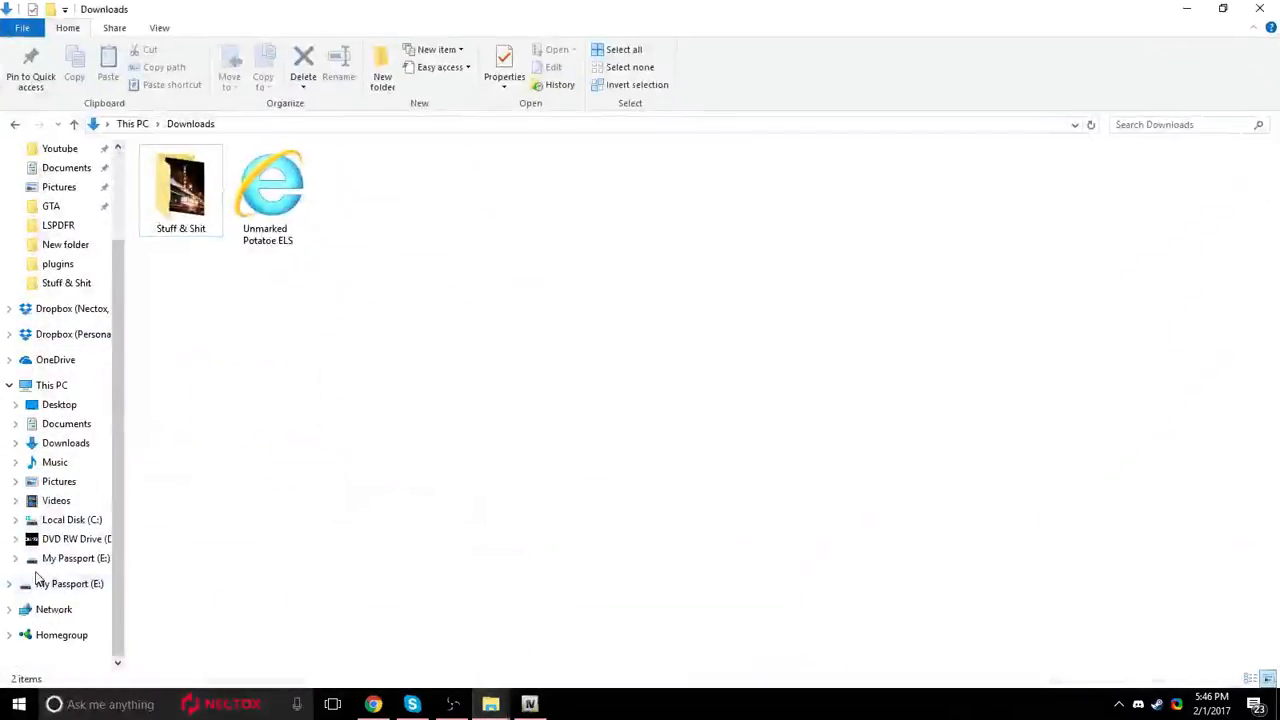
pyautogui.click(89, 583)
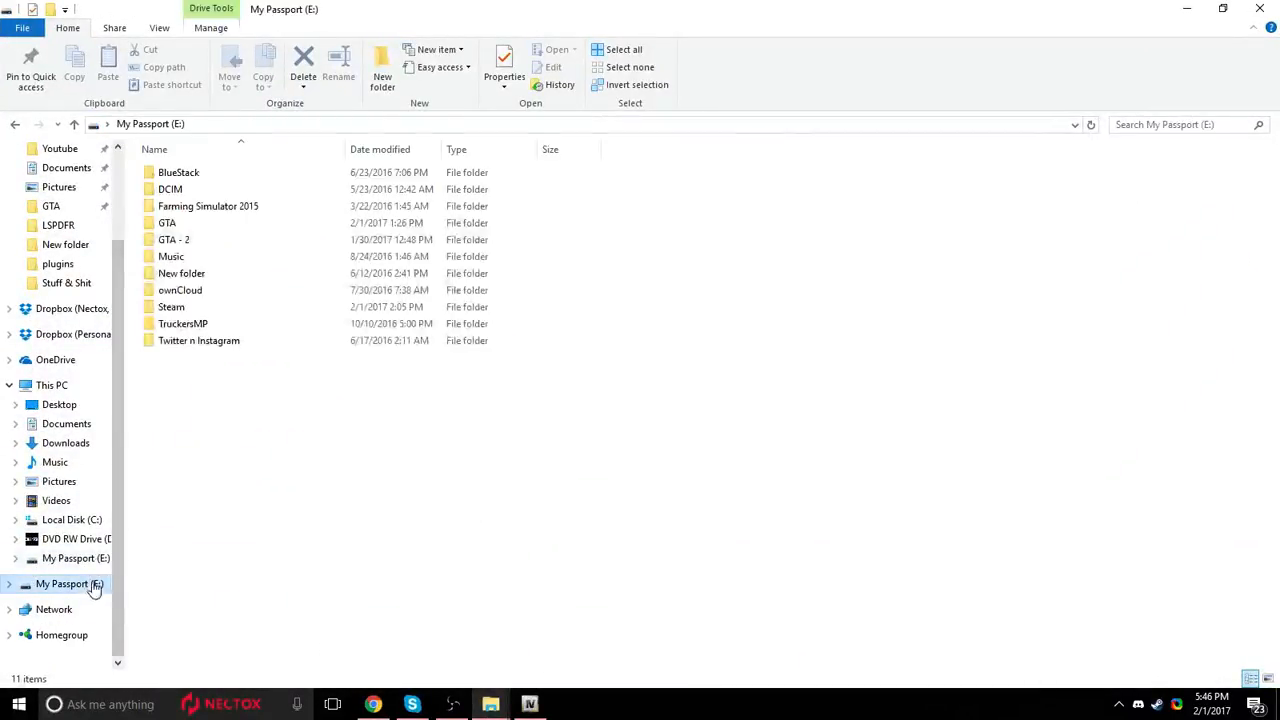
pyautogui.doubleClick(223, 226)
pyautogui.click(223, 226)
pyautogui.click(15, 124)
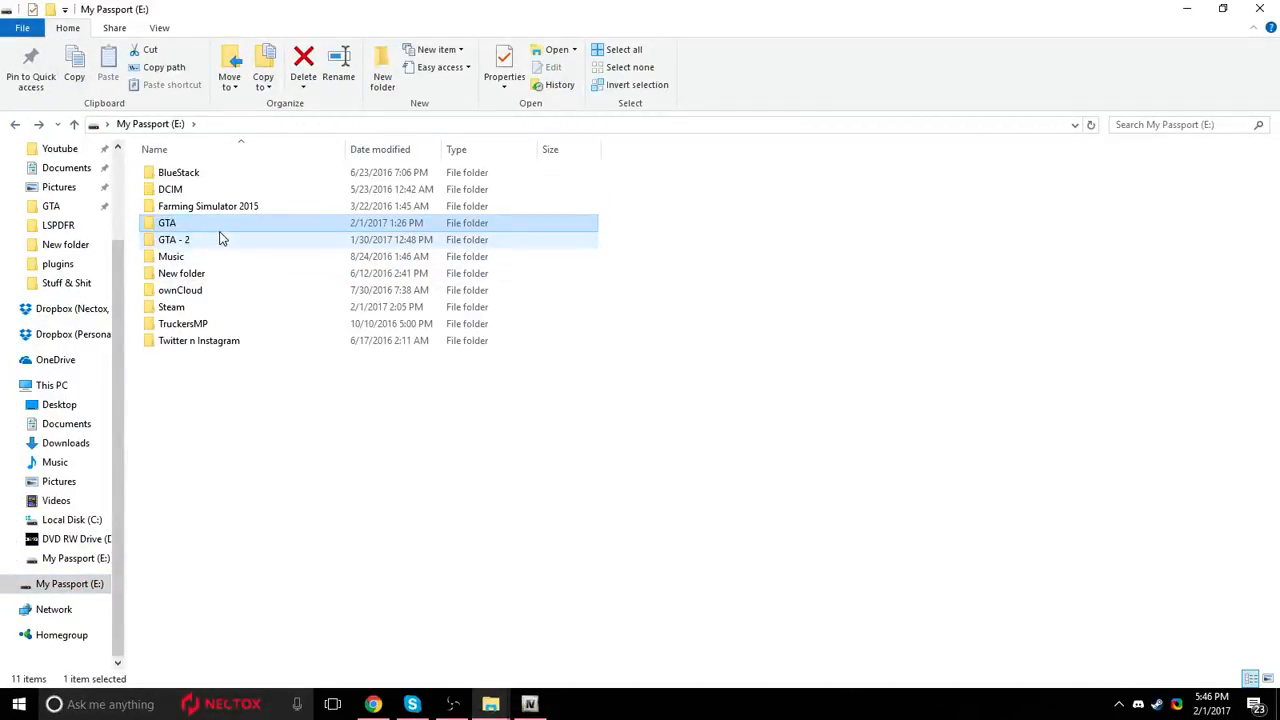
pyautogui.moveTo(222, 239)
pyautogui.moveTo(181, 239)
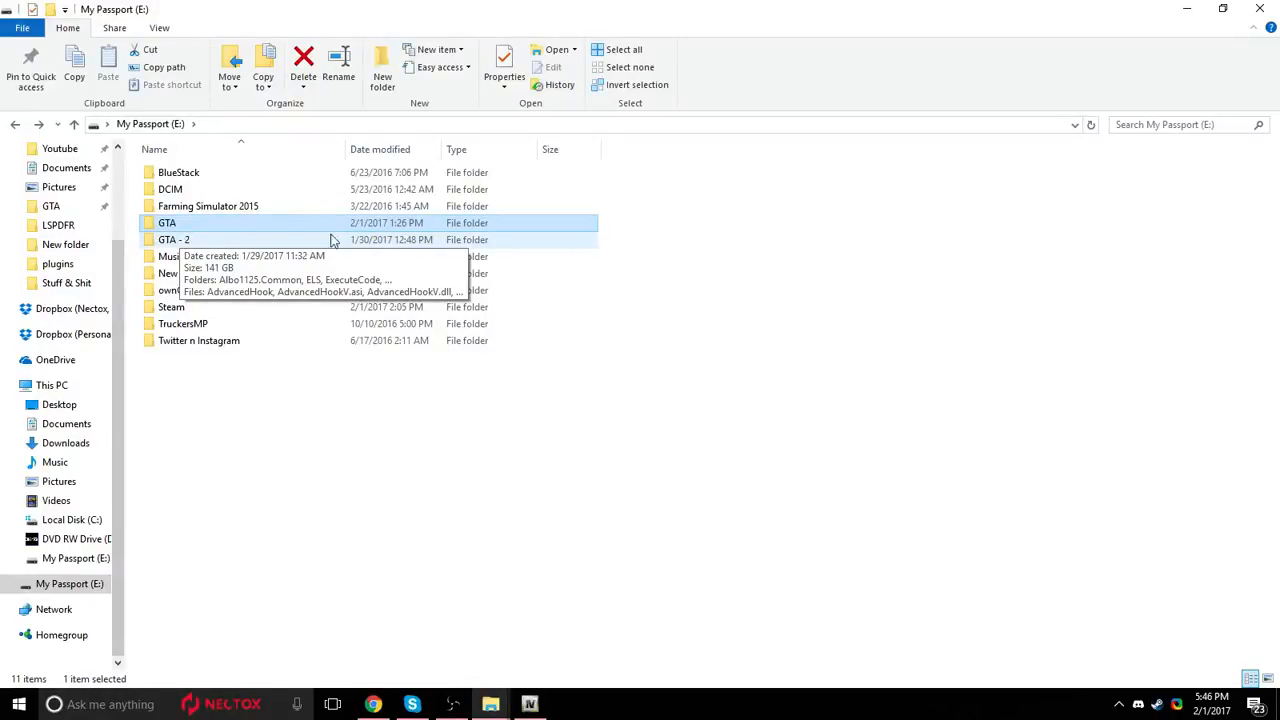
pyautogui.doubleClick(218, 225)
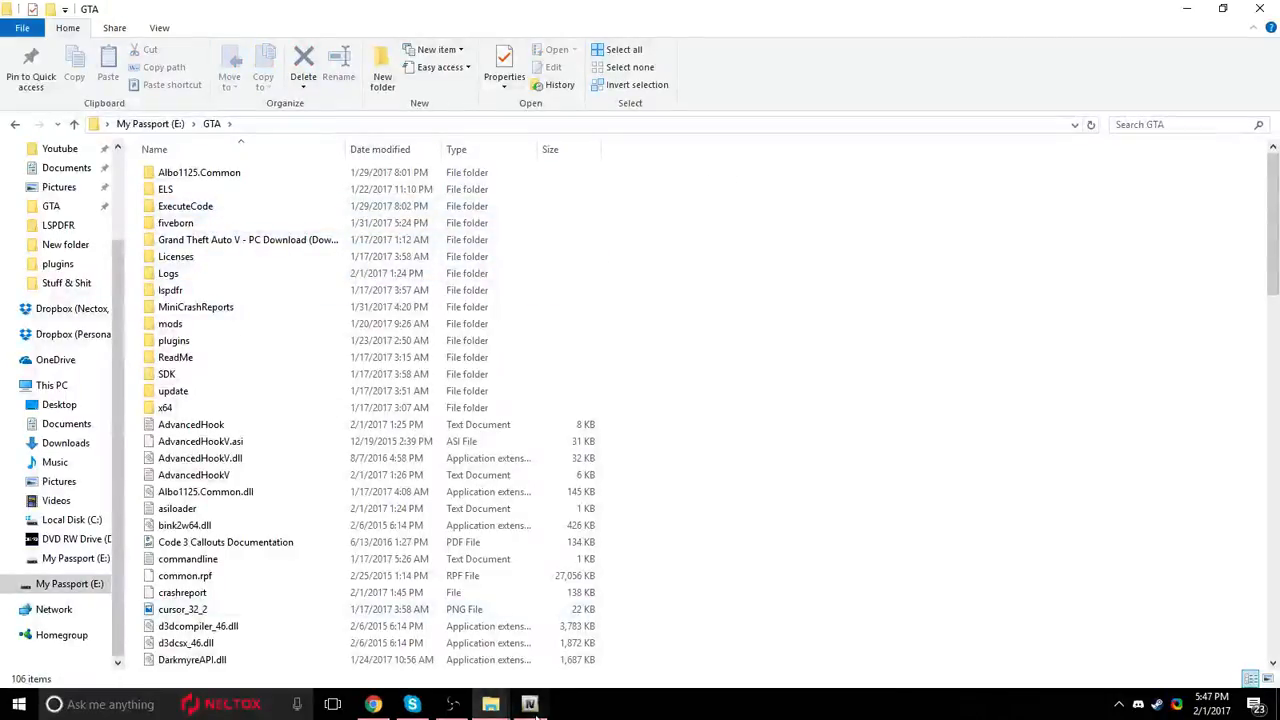
# Switch to OpenIV and open the pack_default folder inside the game's ELS folder.
pyautogui.click(530, 704)
pyautogui.doubleClick(264, 466)
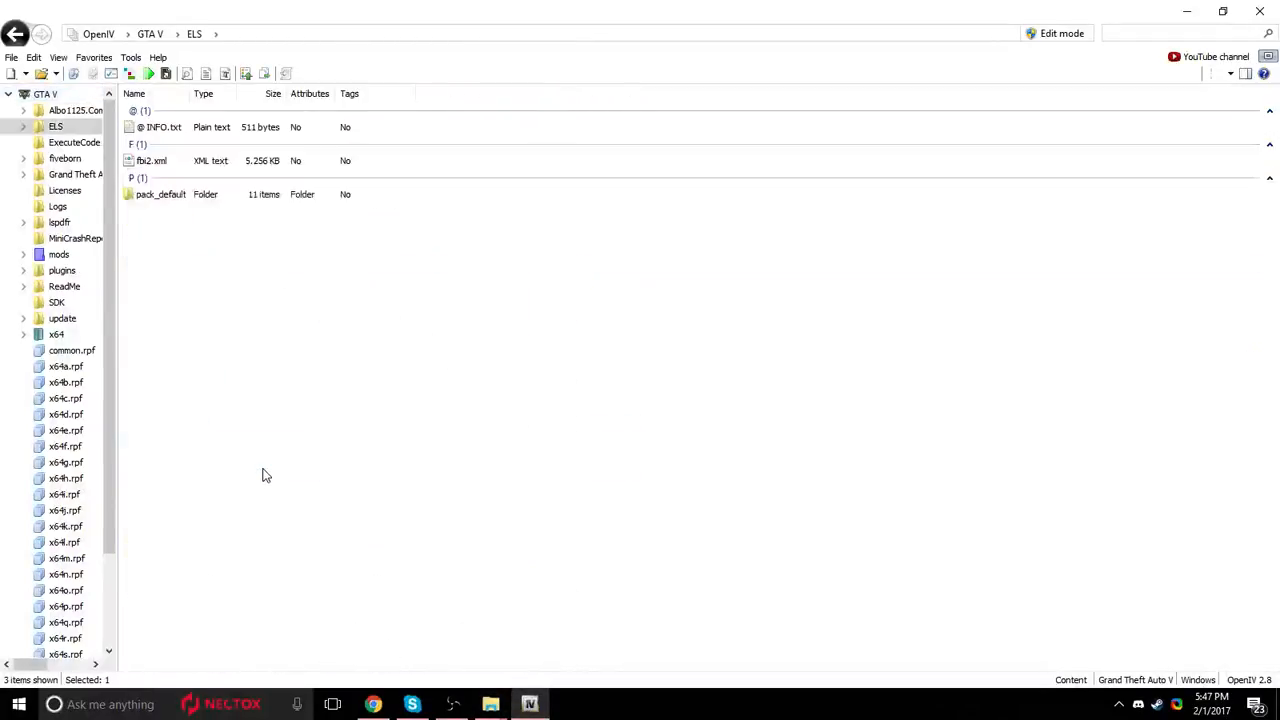
pyautogui.click(150, 161)
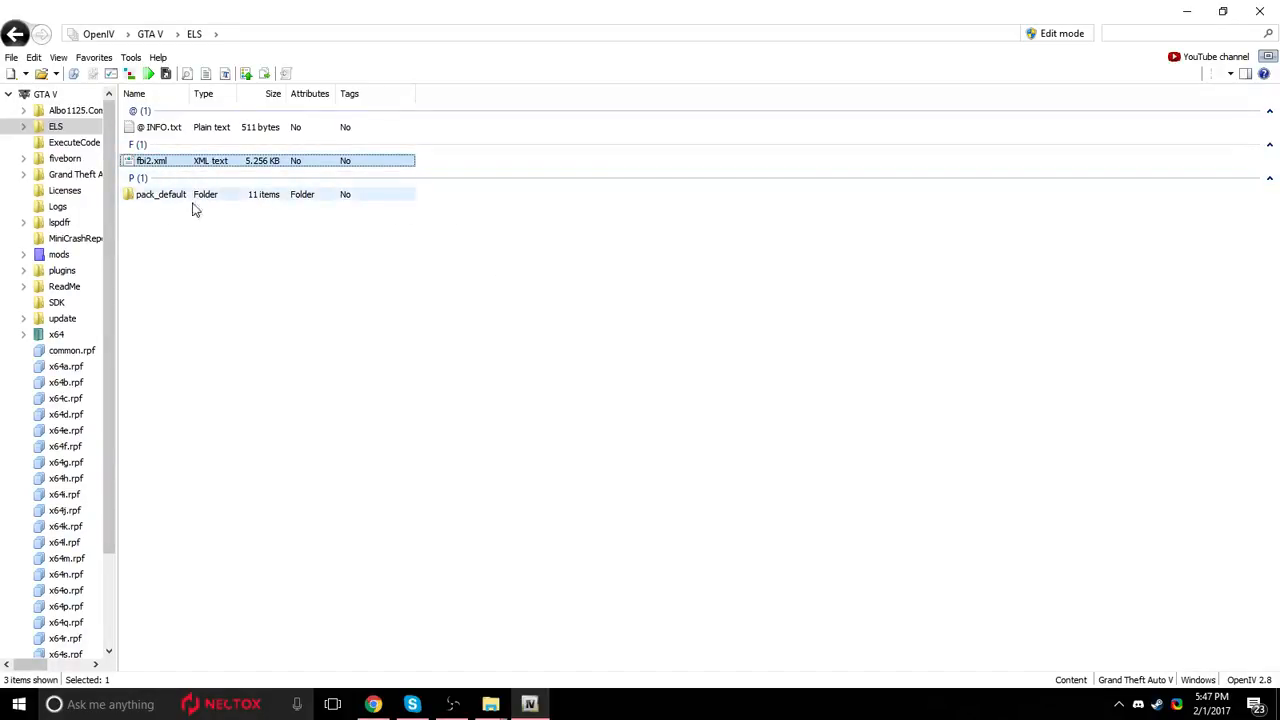
pyautogui.doubleClick(140, 197)
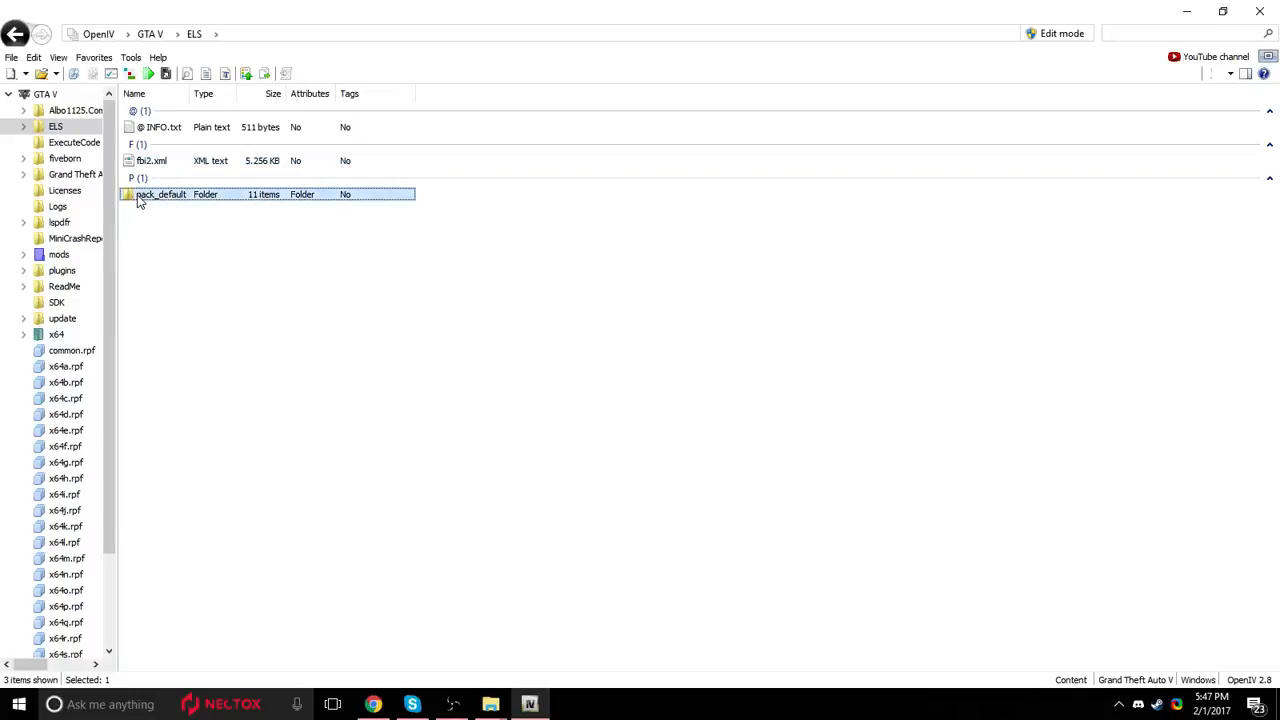
pyautogui.moveTo(182, 436); pyautogui.dragTo(307, 388)
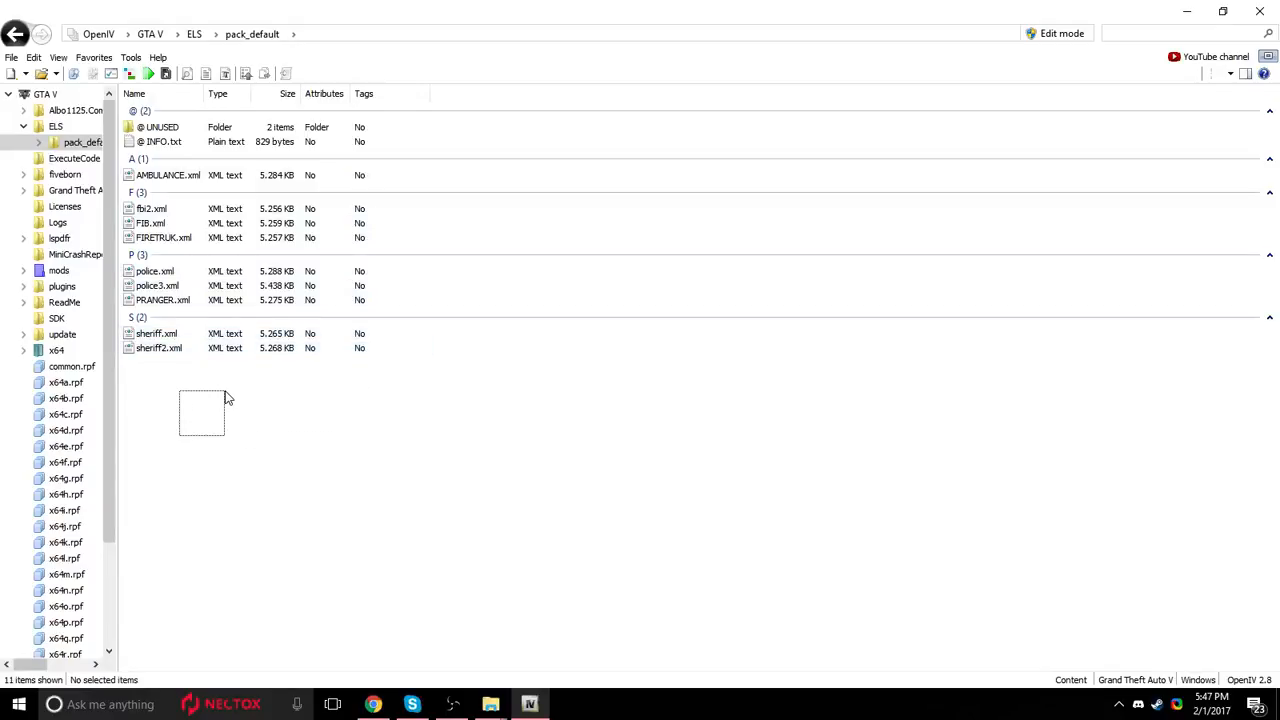
# Return to the GTA V root folder and open the mods folder.
pyautogui.click(168, 210)
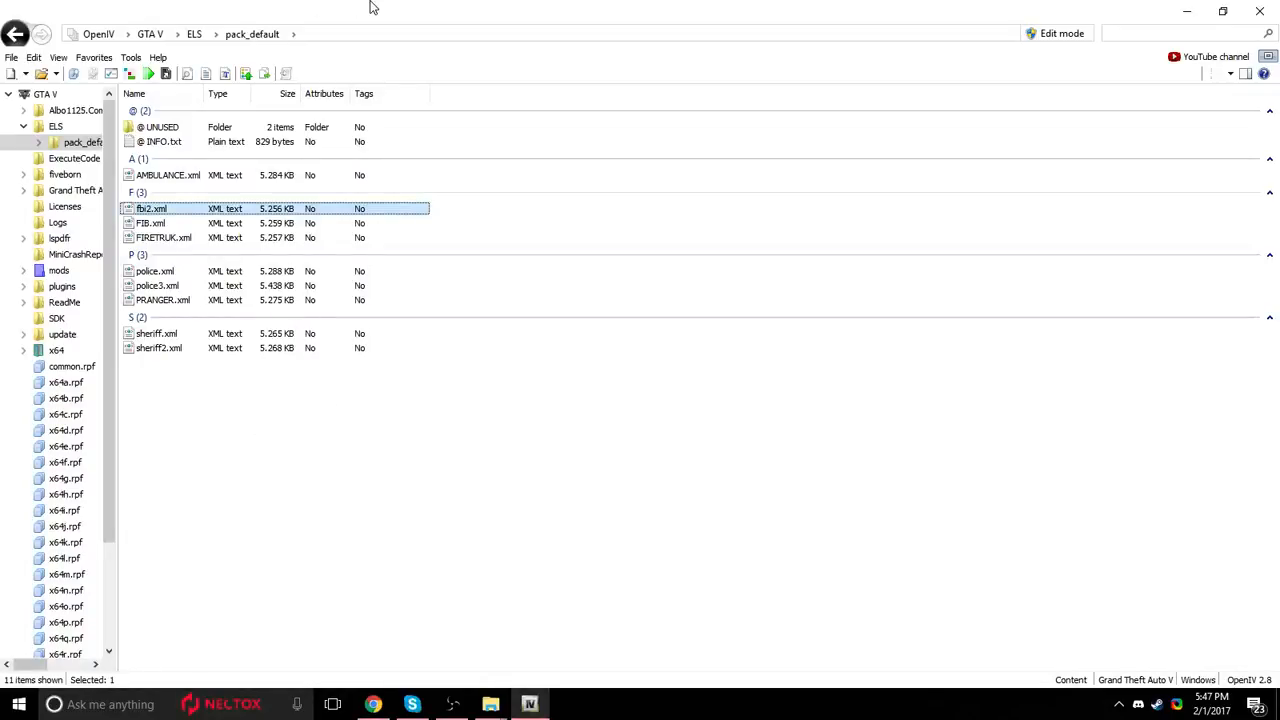
pyautogui.click(14, 34)
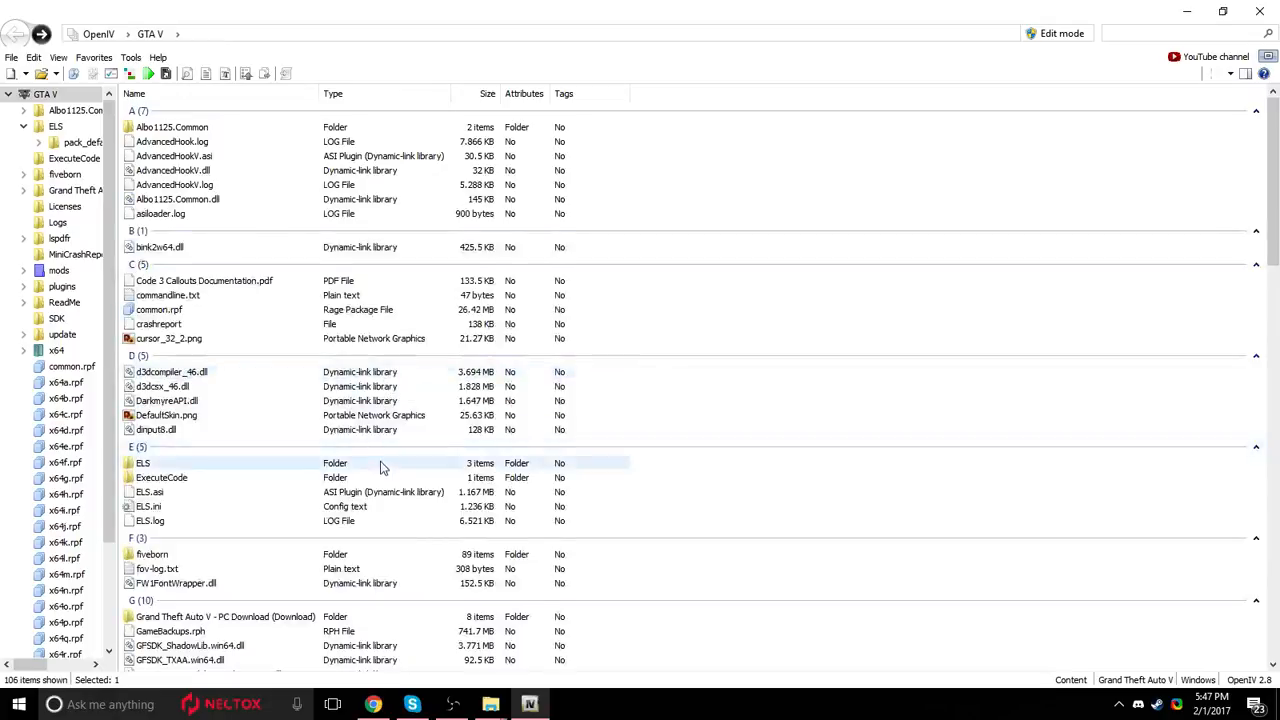
pyautogui.scroll(-2, 383, 466)
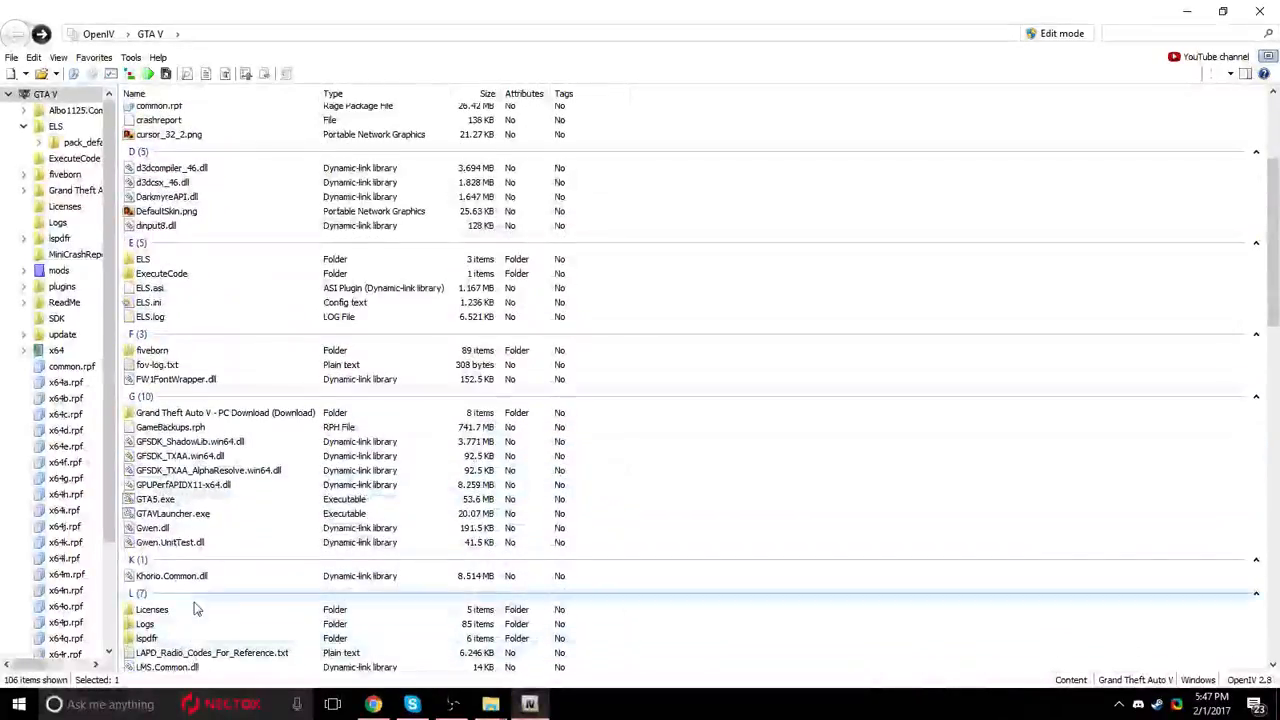
pyautogui.scroll(-3, 194, 609)
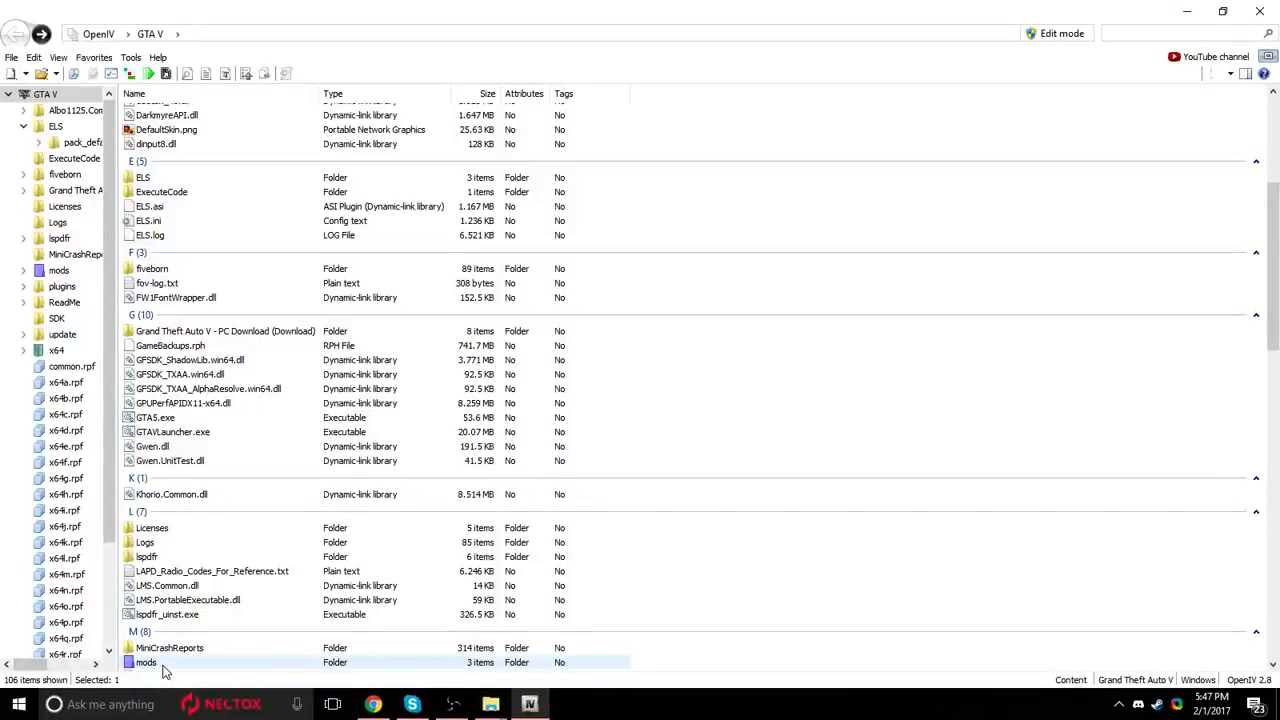
pyautogui.click(166, 664)
pyautogui.scroll(-5, 226, 640)
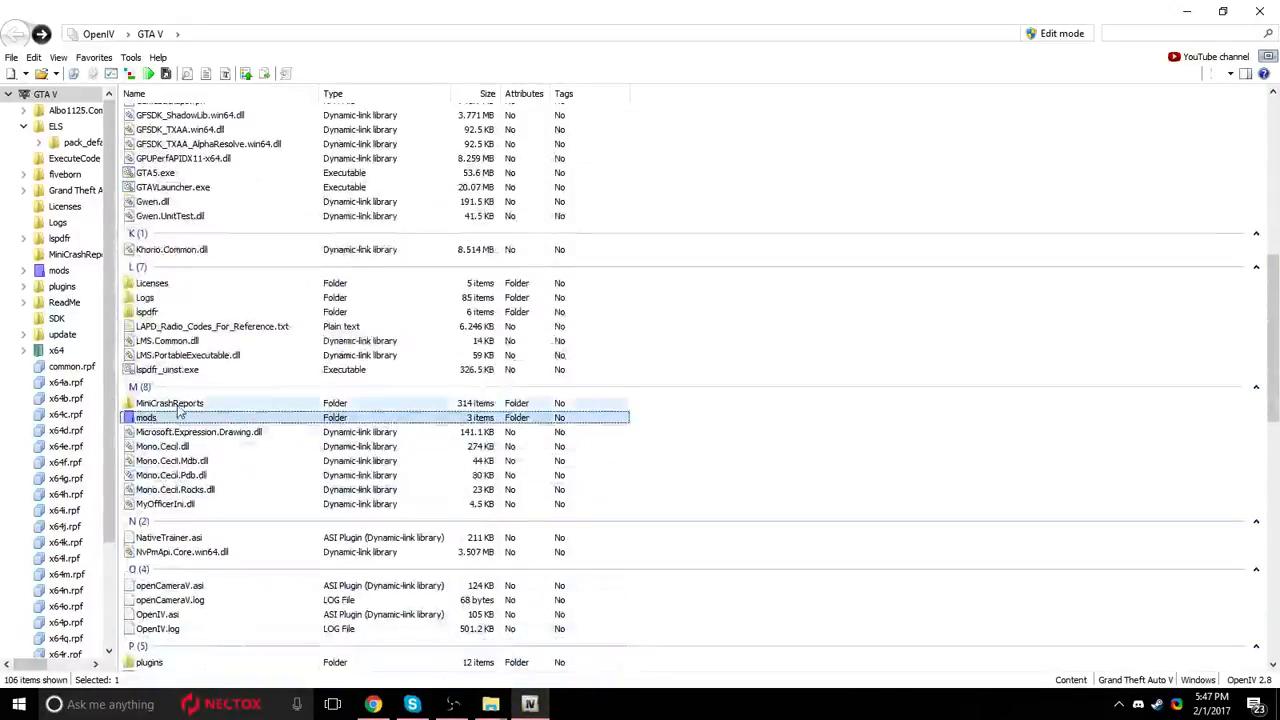
pyautogui.doubleClick(171, 418)
# Examine the update folder, x64 folder and x64e.rpf package inside the mods folder.
pyautogui.moveTo(192, 293); pyautogui.dragTo(245, 170)
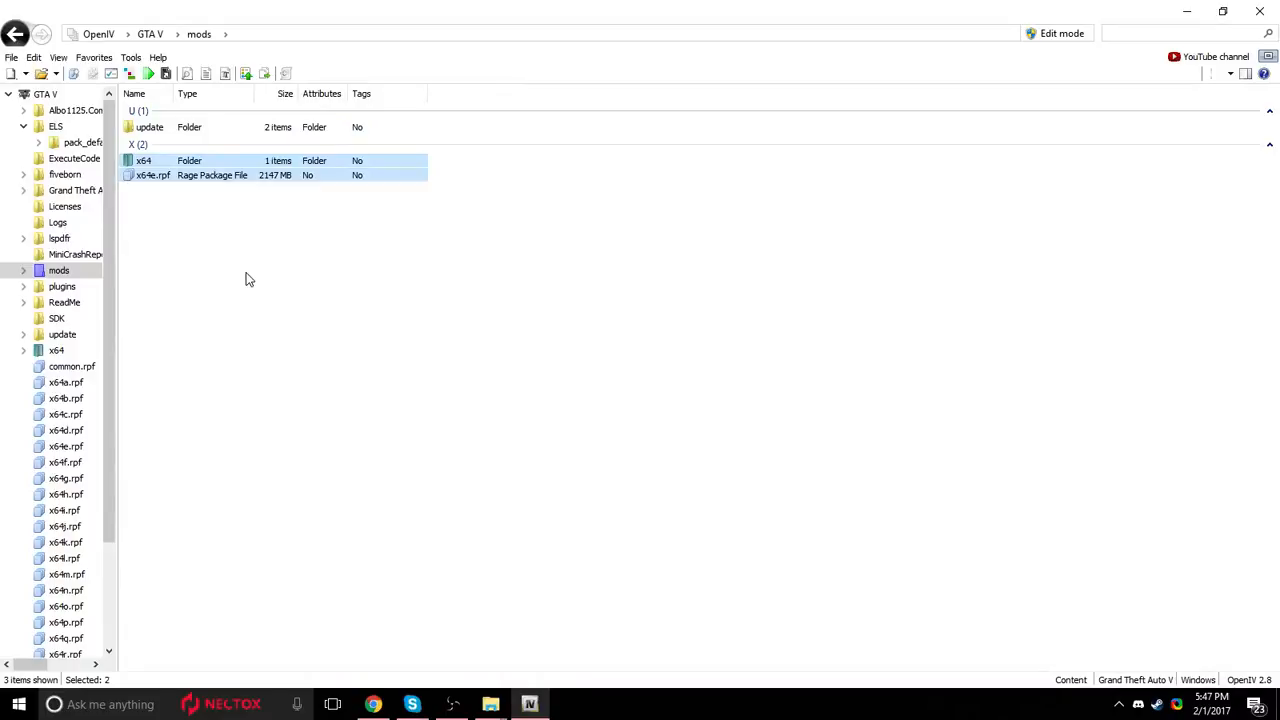
pyautogui.click(183, 433)
pyautogui.moveTo(225, 288); pyautogui.dragTo(168, 130)
pyautogui.click(177, 249)
pyautogui.click(222, 130)
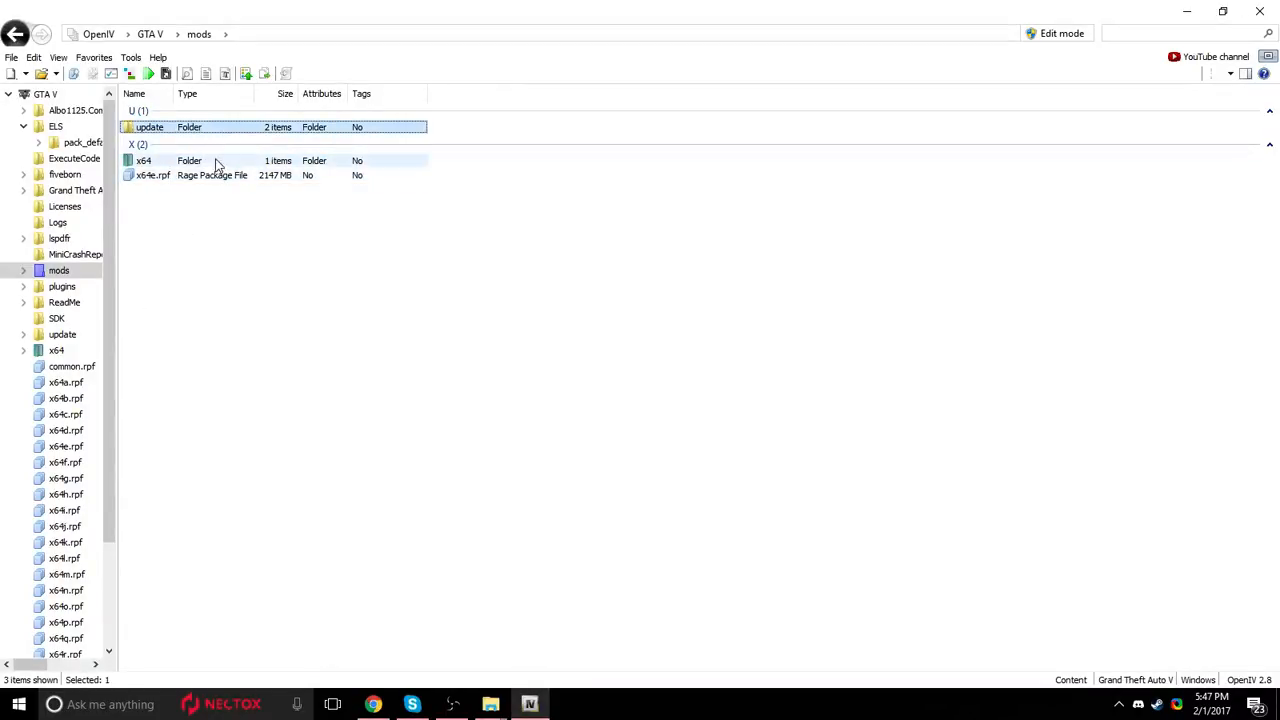
pyautogui.click(204, 162)
pyautogui.click(204, 176)
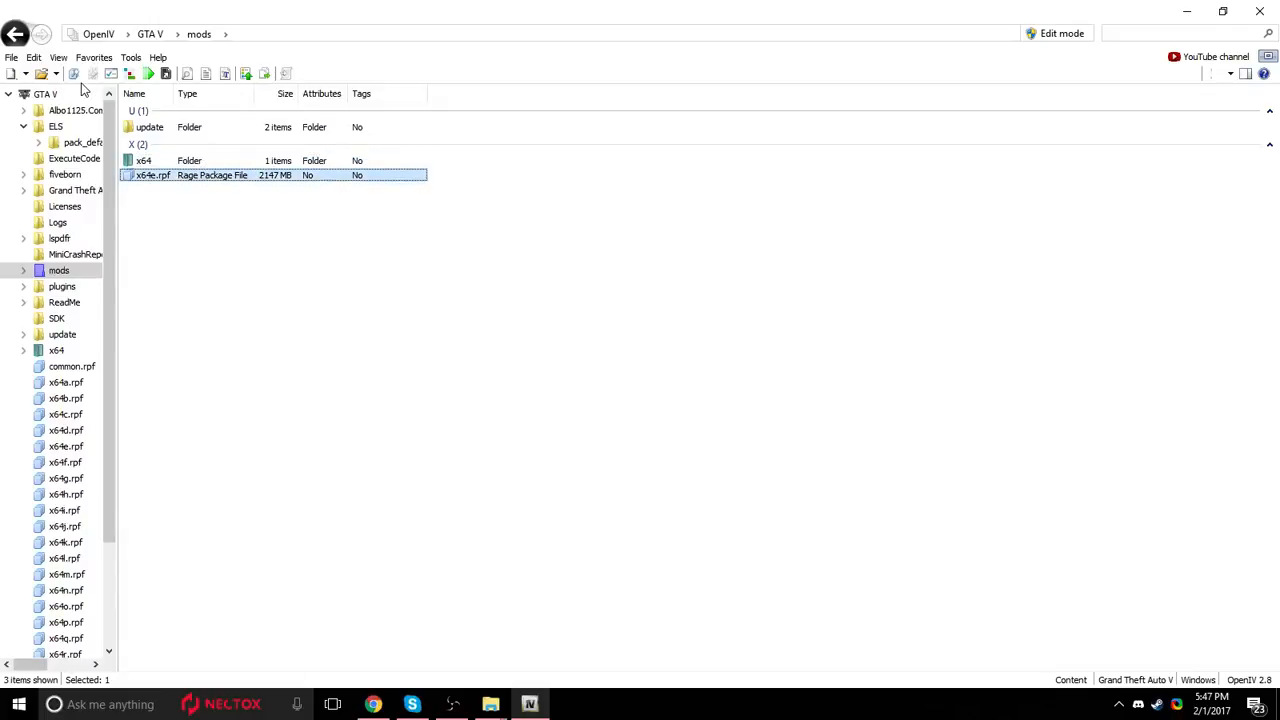
# Return to the GTA V root folder and examine its original x64 package files, including x64e.rpf and x64a.rpf.
pyautogui.scroll(-12, 264, 355)
pyautogui.scroll(-6, 176, 548)
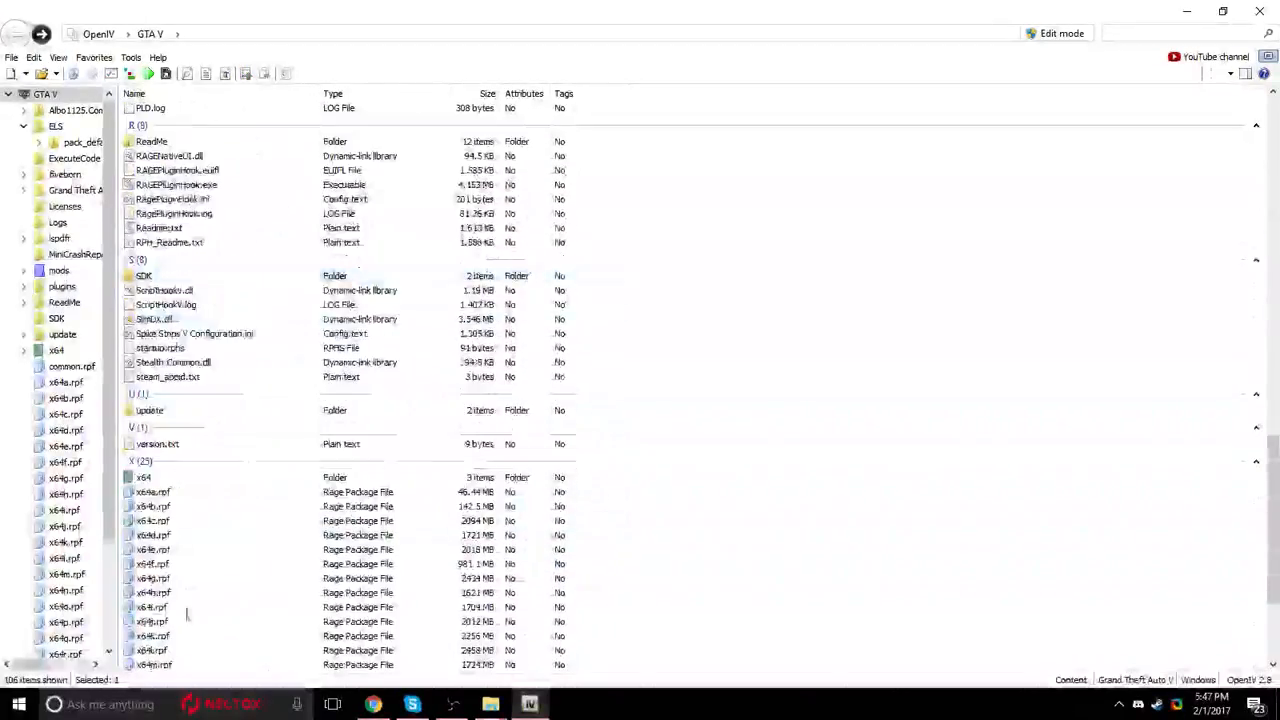
pyautogui.click(190, 552)
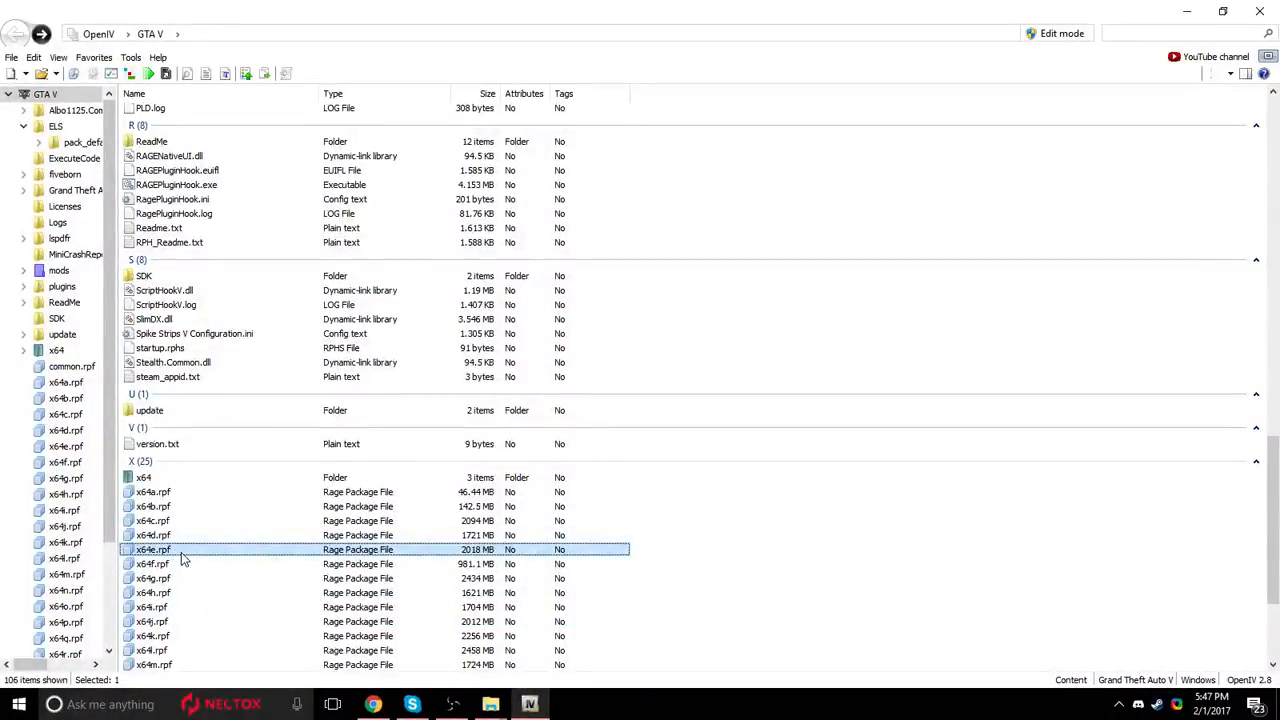
pyautogui.scroll(2, 183, 568)
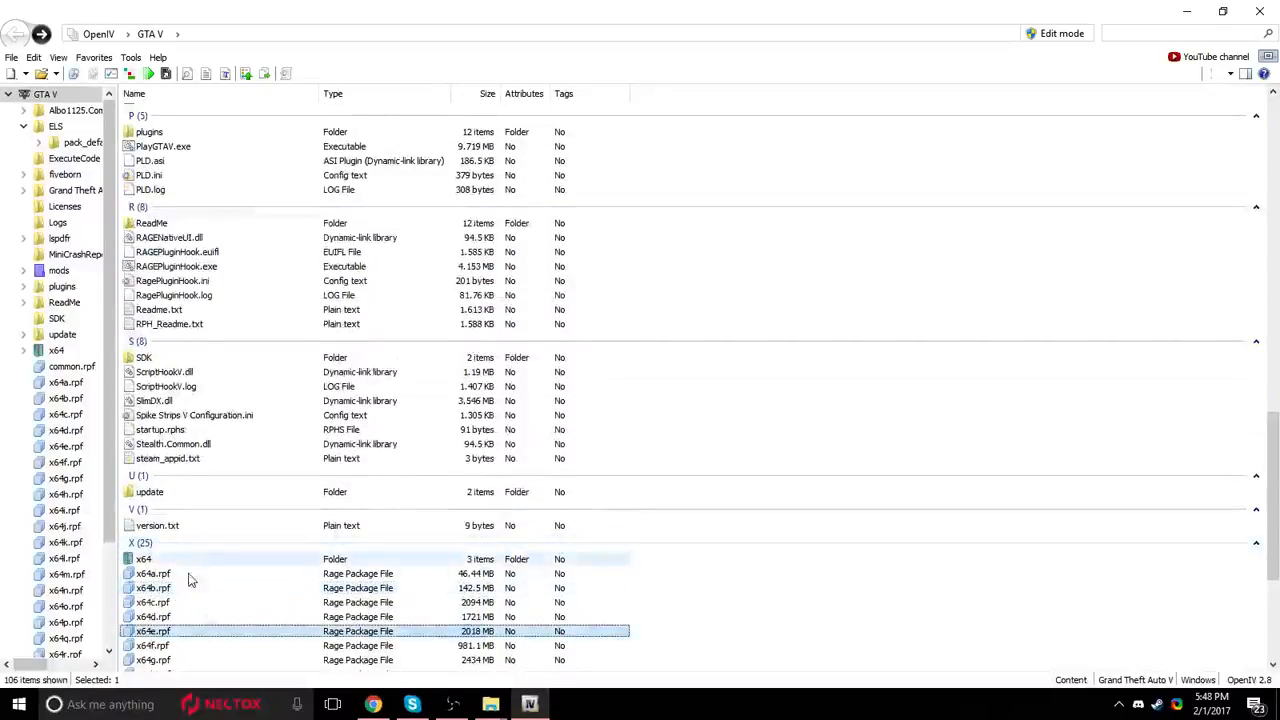
pyautogui.scroll(8, 183, 568)
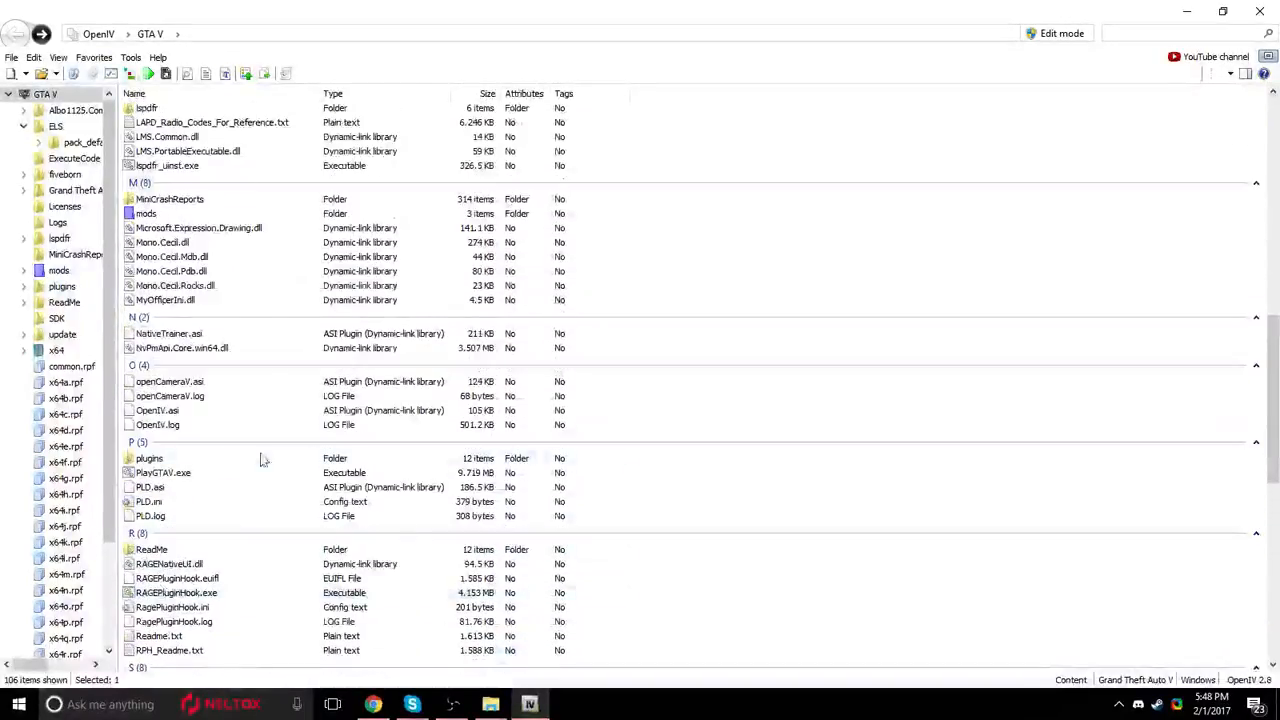
pyautogui.scroll(-7, 205, 315)
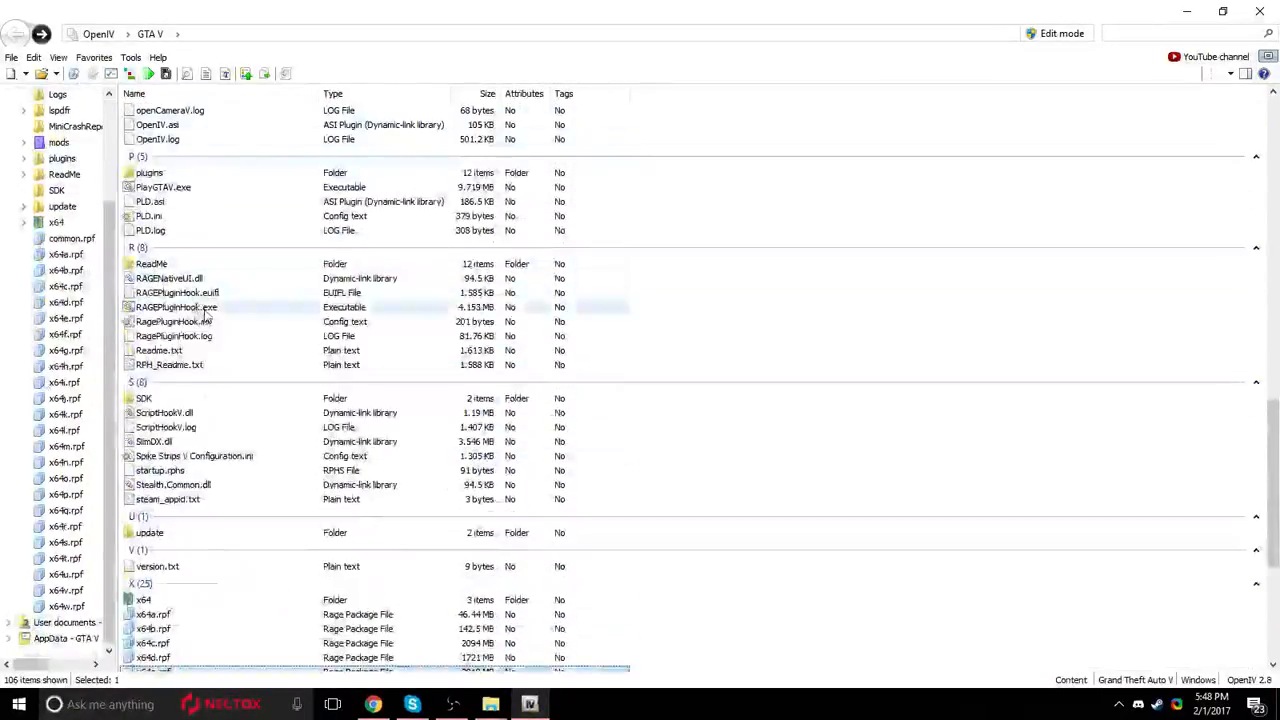
pyautogui.scroll(-3, 286, 466)
pyautogui.click(296, 494)
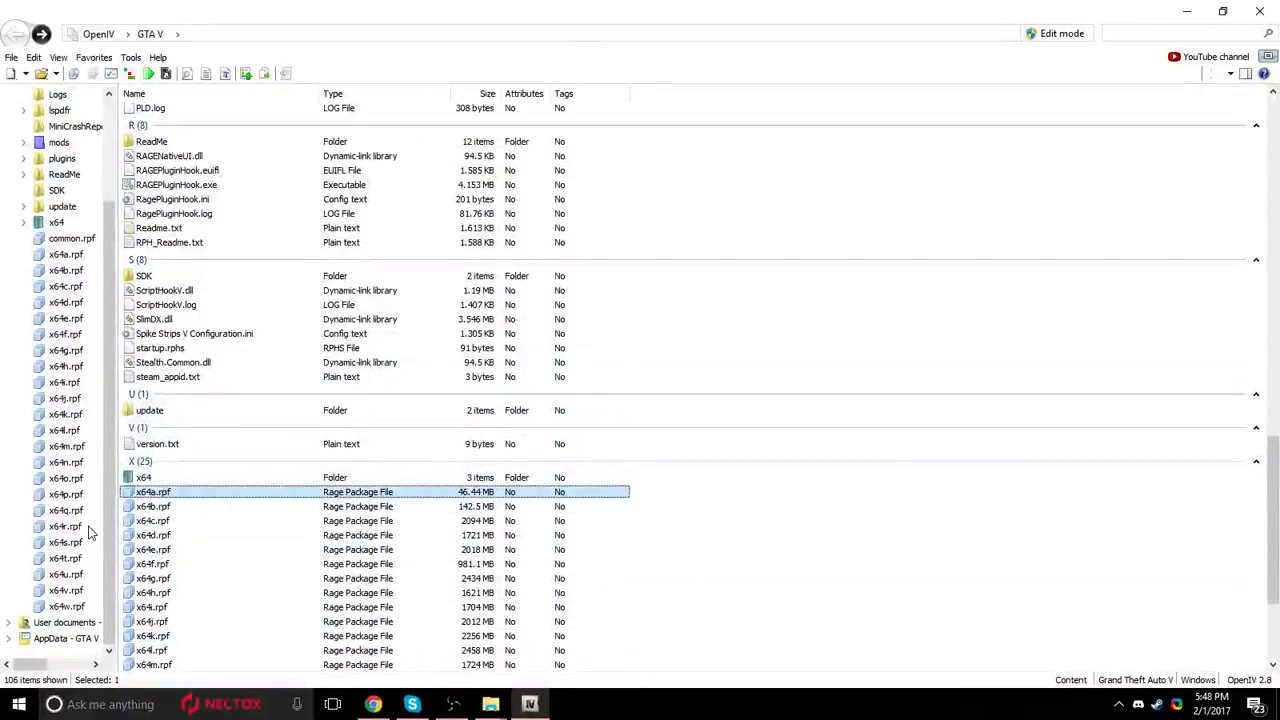
# Compare the root folder's original game files with the contents of the mods folder, ending back in the root folder.
pyautogui.scroll(1, 271, 541)
pyautogui.scroll(3, 266, 541)
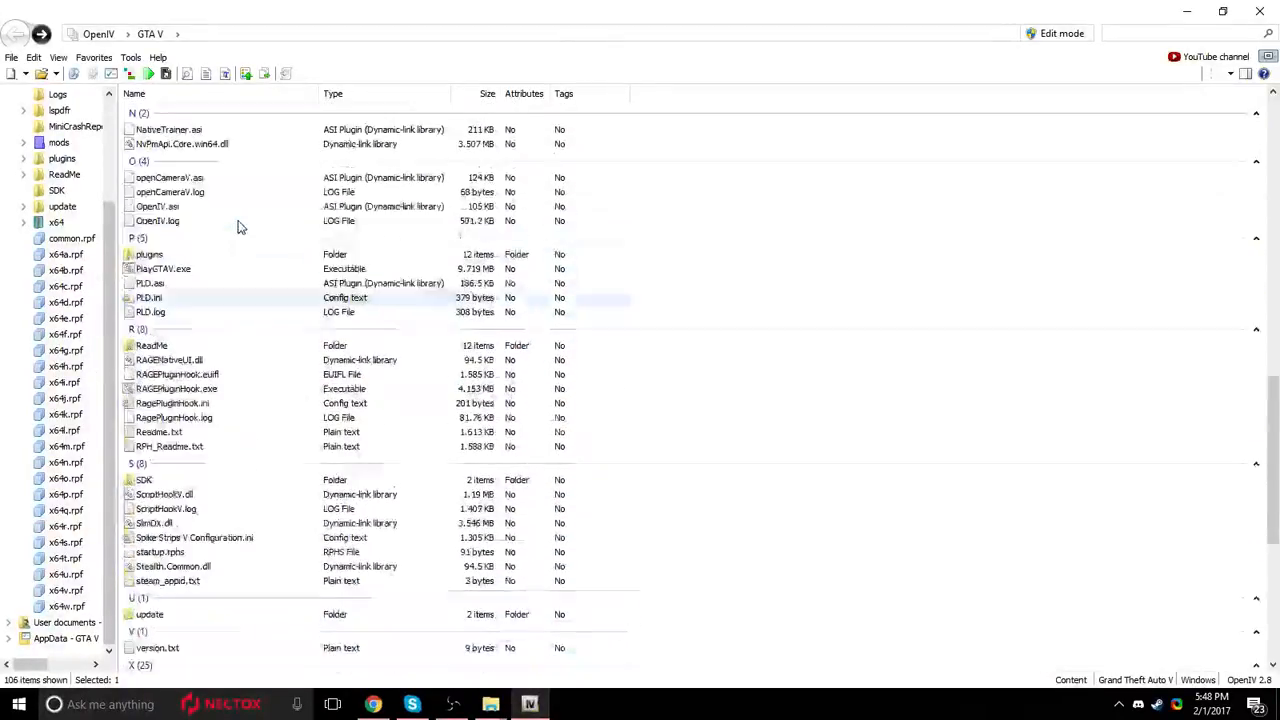
pyautogui.scroll(-1, 240, 625)
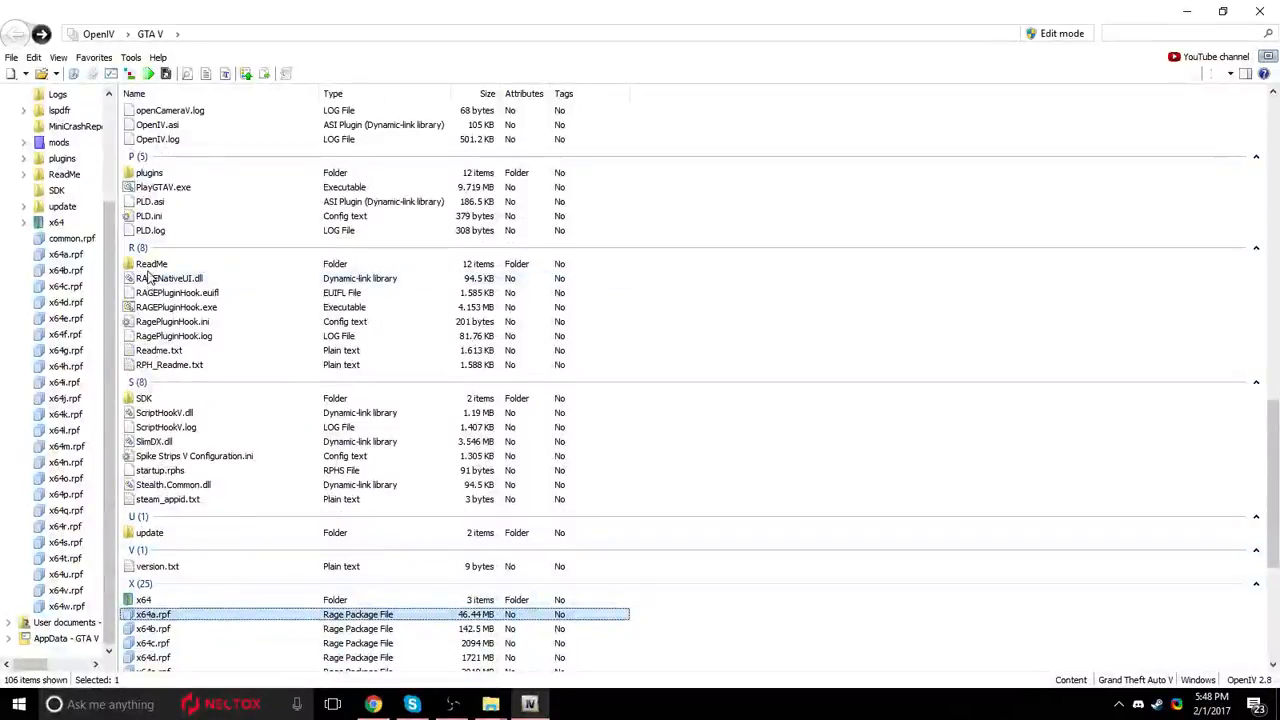
pyautogui.scroll(3, 205, 400)
pyautogui.scroll(7, 380, 470)
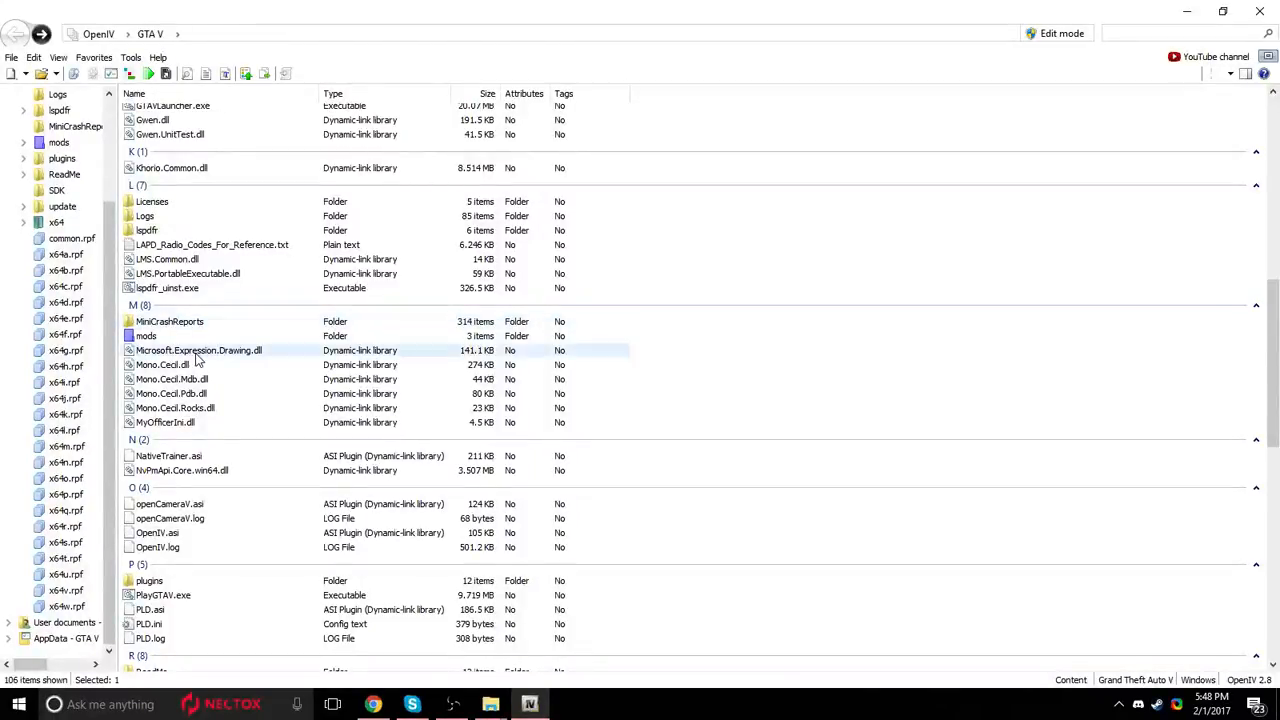
pyautogui.scroll(-12, 229, 534)
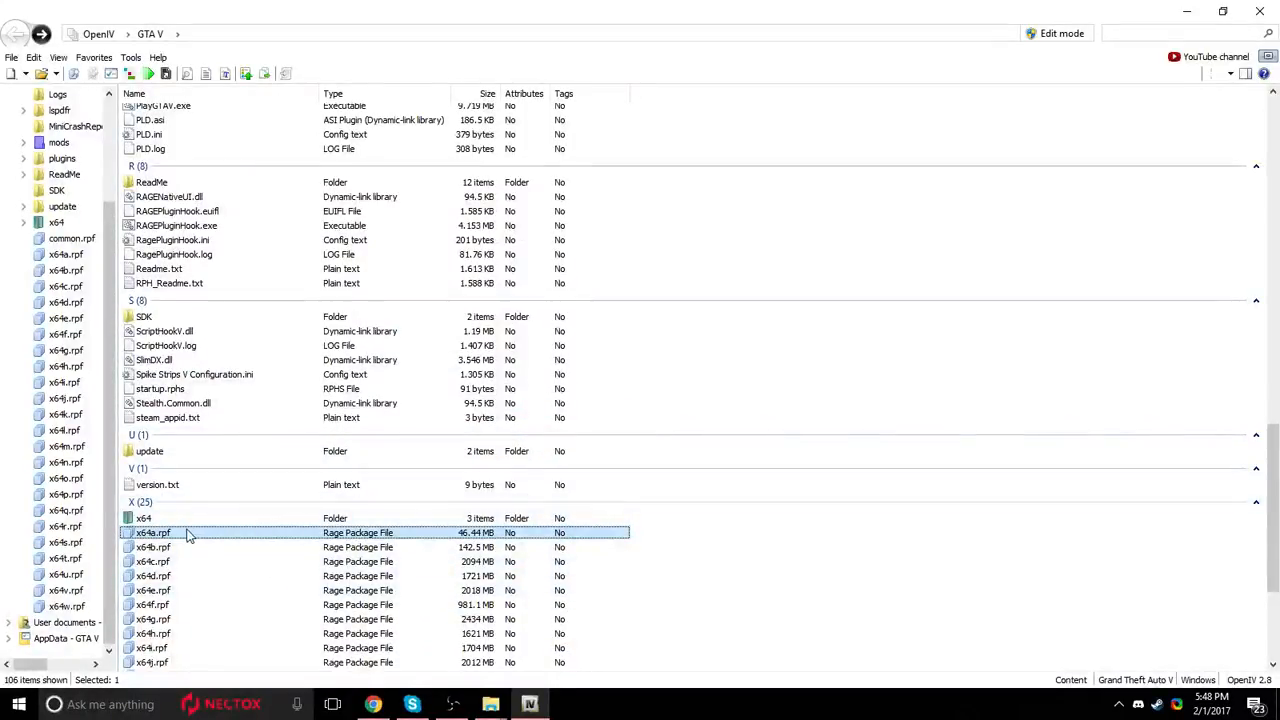
pyautogui.scroll(6, 190, 600)
pyautogui.scroll(5, 200, 620)
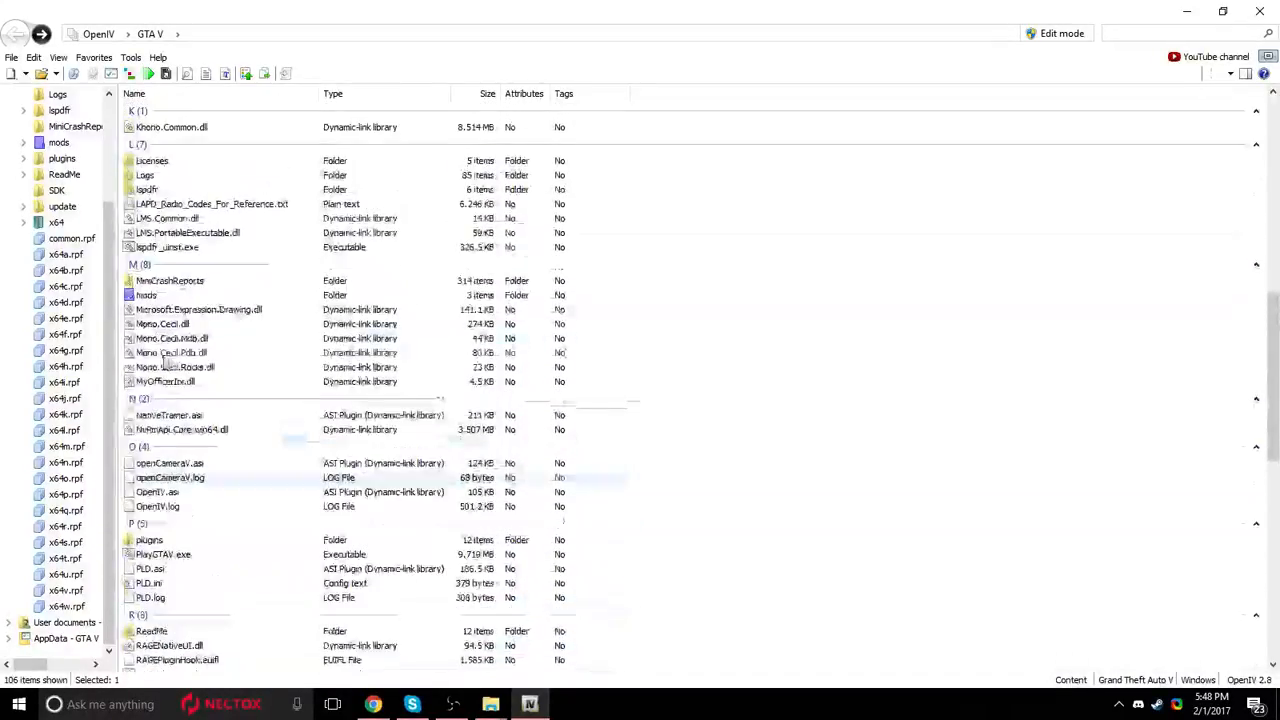
pyautogui.doubleClick(241, 299)
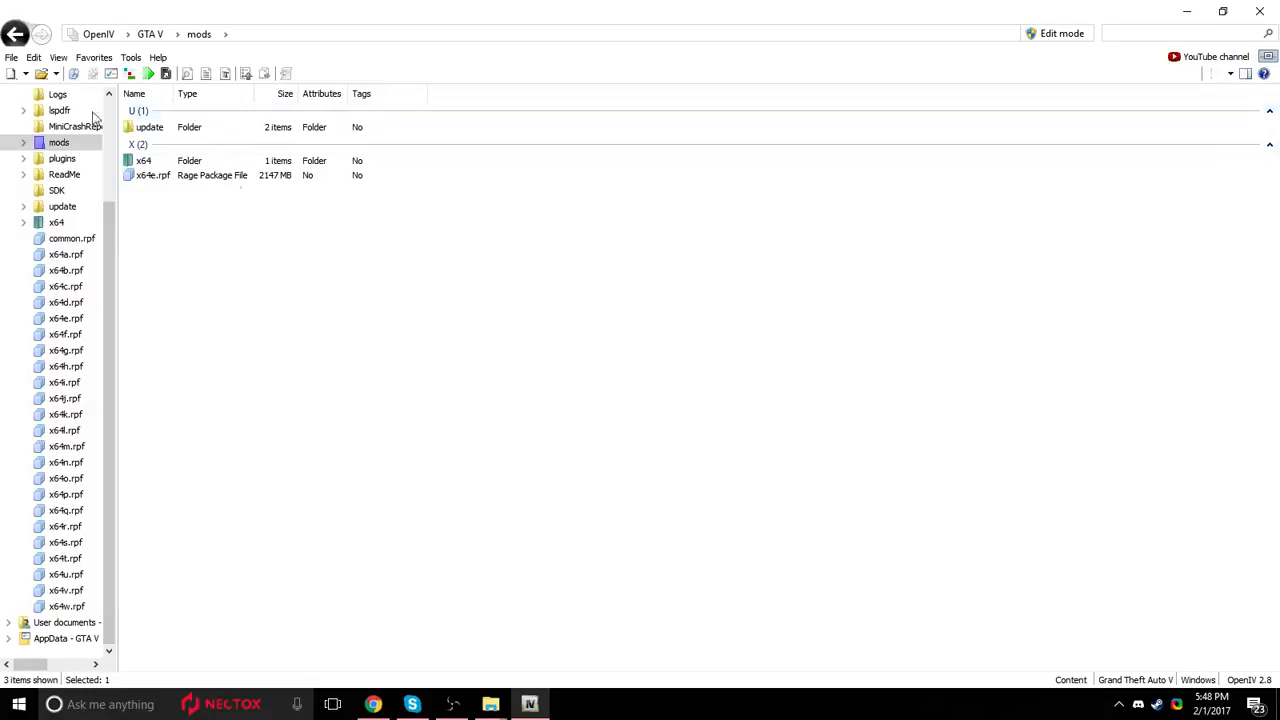
pyautogui.click(14, 35)
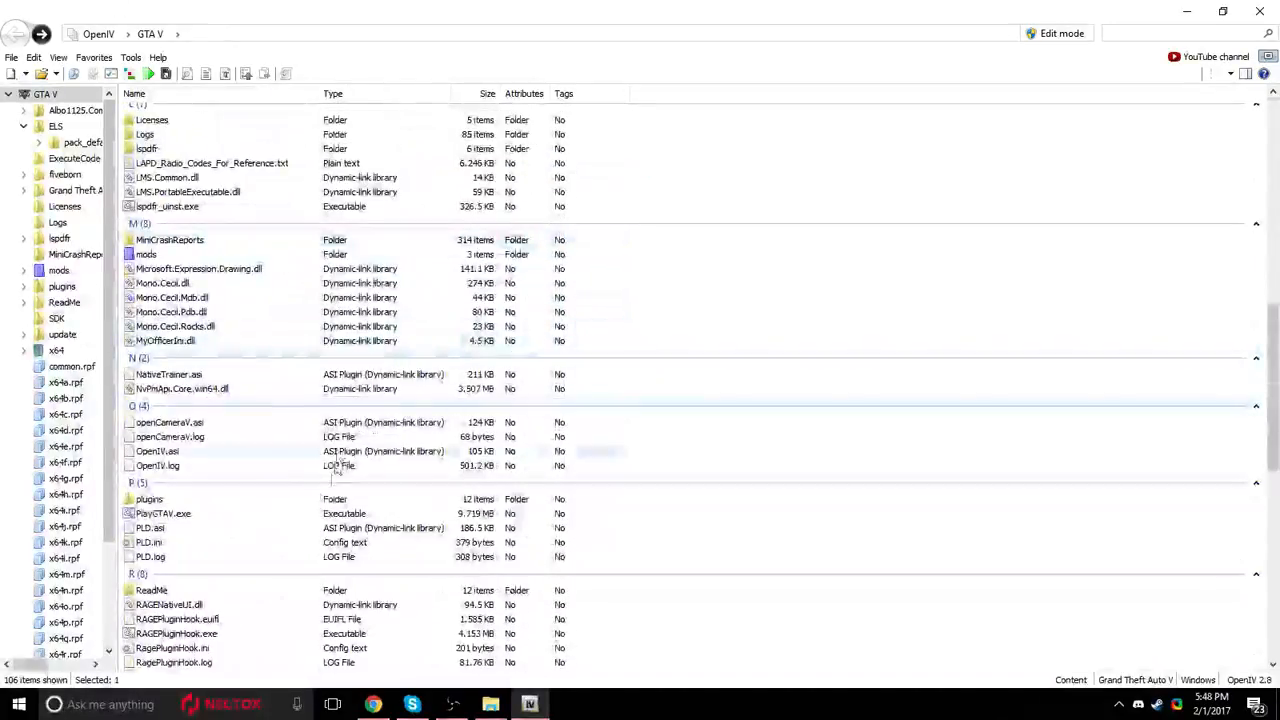
# Open the pack_default folder inside the game's ELS folder.
pyautogui.scroll(15, 386, 186)
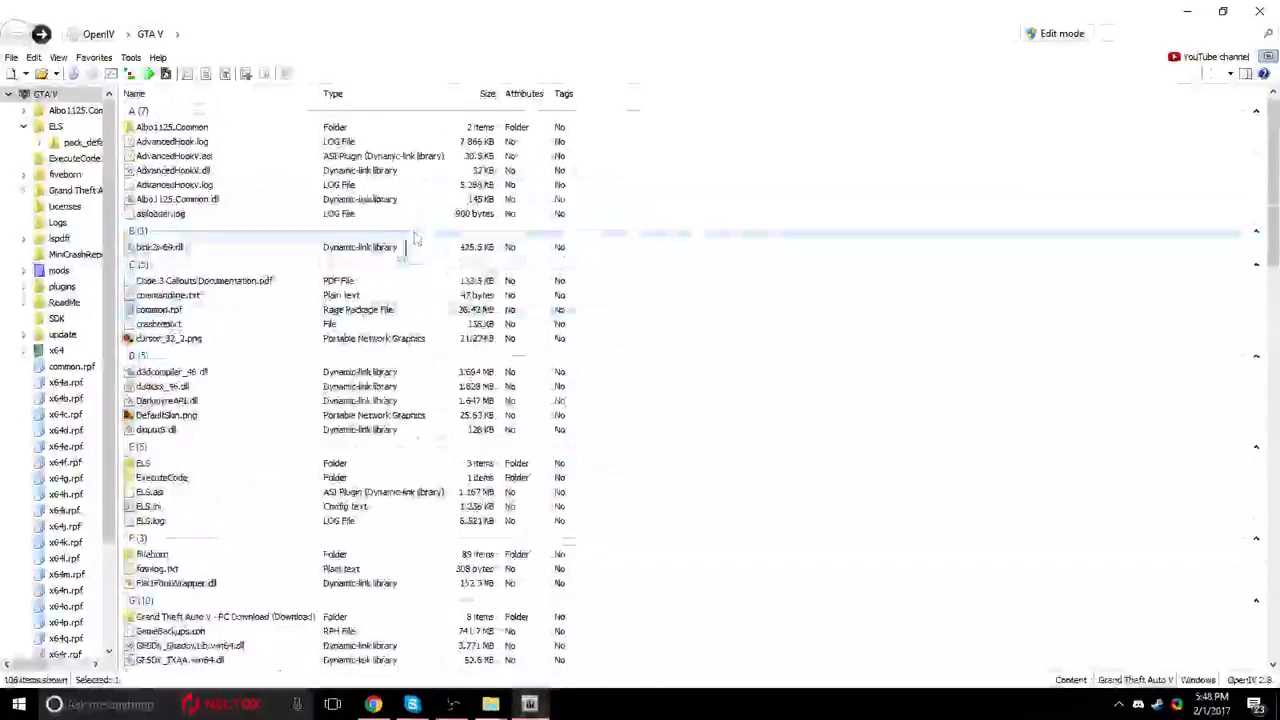
pyautogui.doubleClick(275, 463)
pyautogui.doubleClick(226, 204)
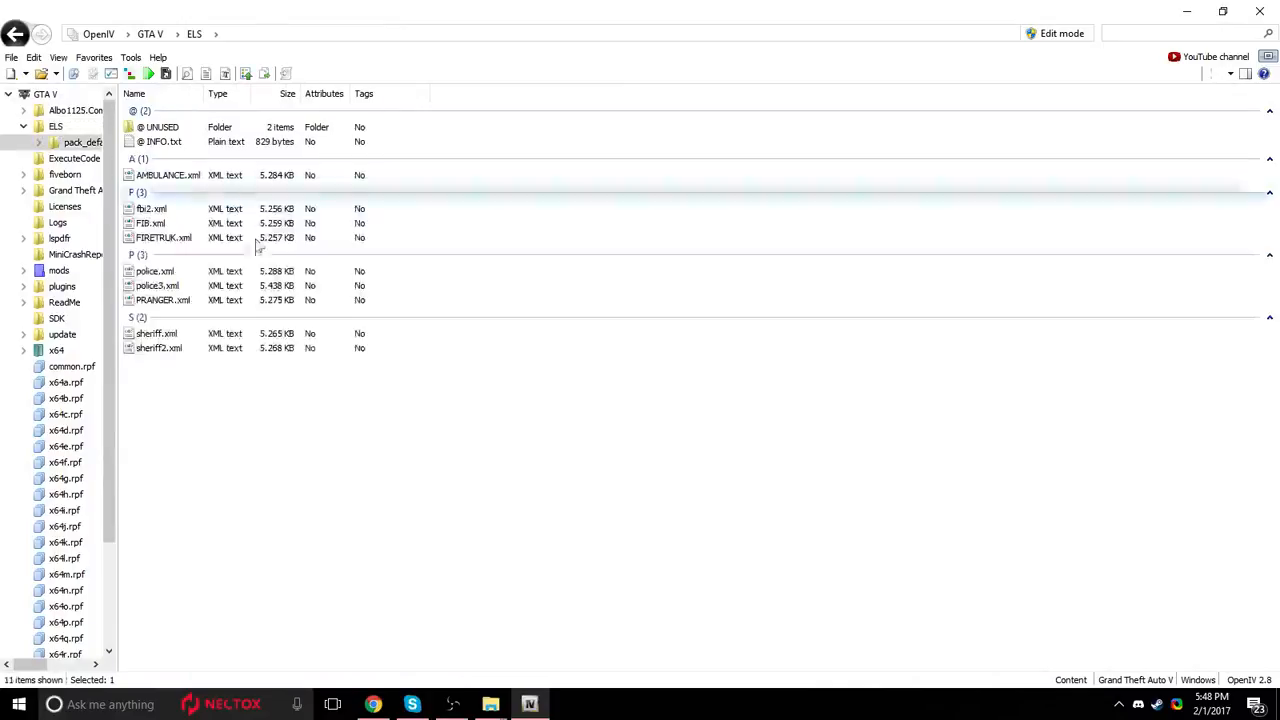
# Restore OpenIV to a smaller window, minimize the windows behind it, and position it beside the FBI2 folder on the desktop.
pyautogui.moveTo(590, 15); pyautogui.dragTo(584, 286)
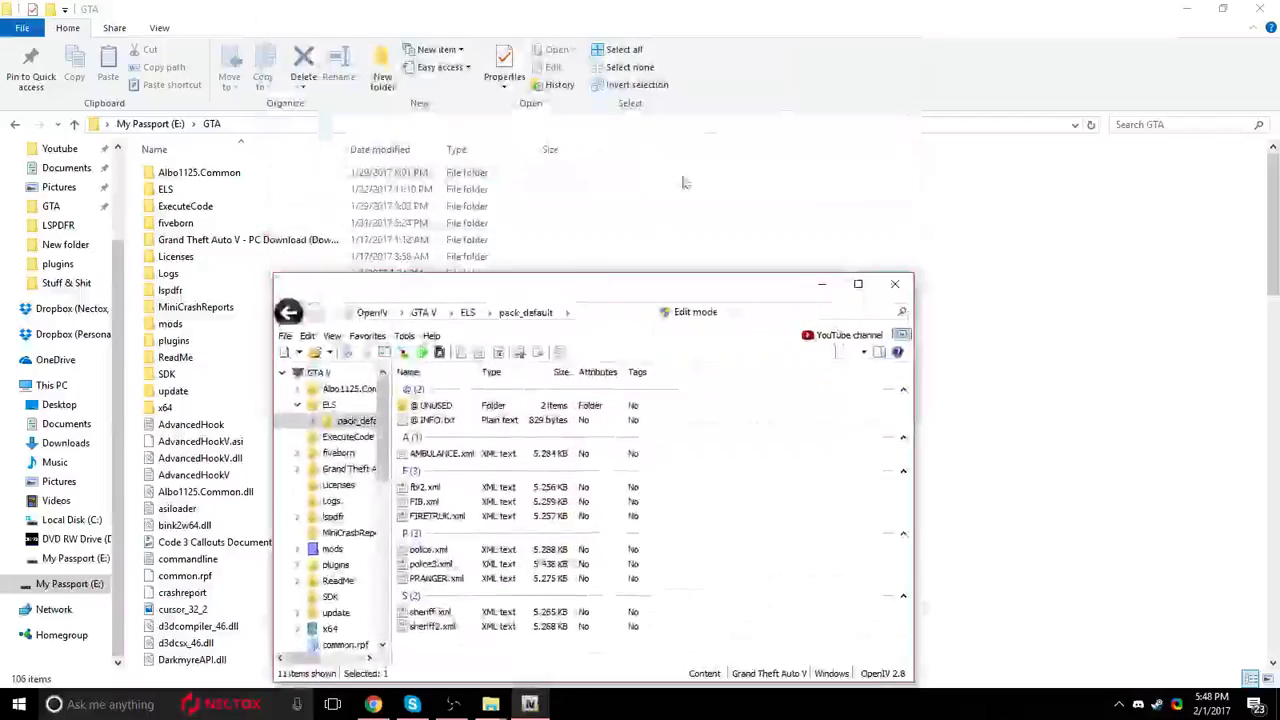
pyautogui.click(1187, 12)
pyautogui.click(1212, 8)
pyautogui.click(1166, 8)
pyautogui.moveTo(495, 286); pyautogui.dragTo(813, 275)
pyautogui.moveTo(316, 416); pyautogui.dragTo(240, 168)
pyautogui.moveTo(273, 199); pyautogui.dragTo(33, 40)
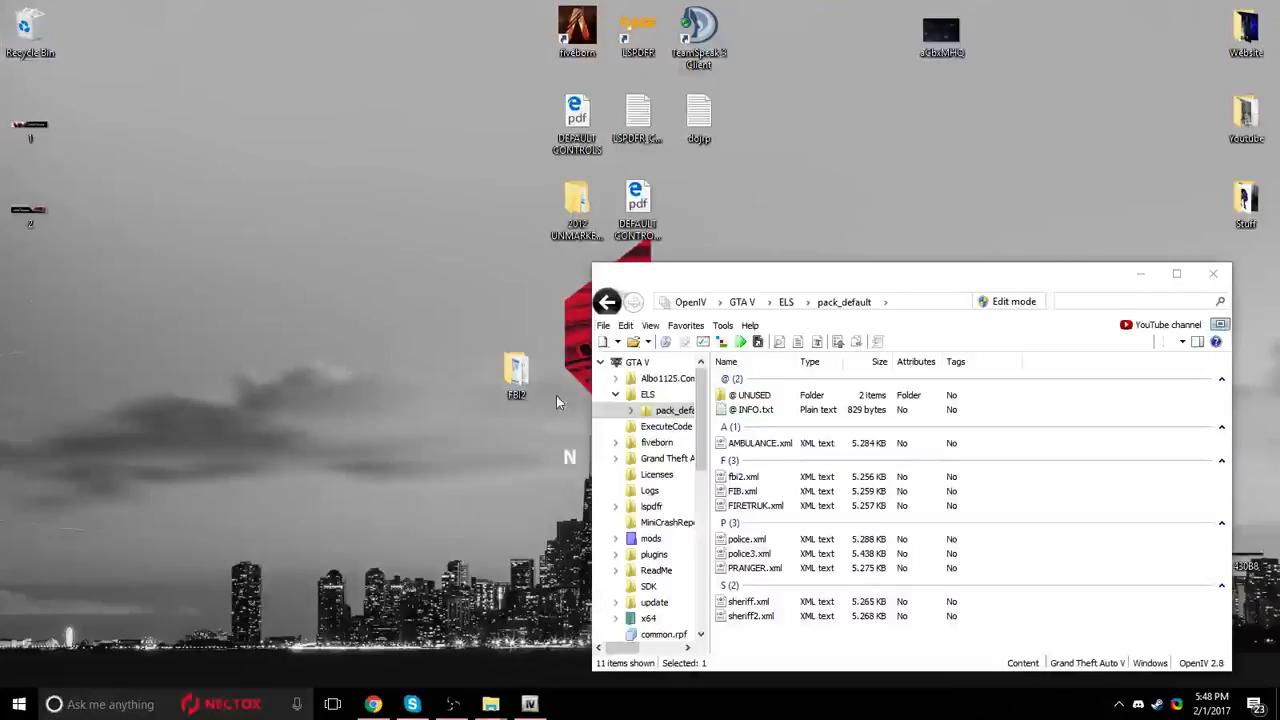
# Open the FBI2 folder from the desktop, place its window beside OpenIV, and select the fbi2 XML document.
pyautogui.moveTo(292, 224); pyautogui.dragTo(200, 390)
pyautogui.doubleClick(214, 371)
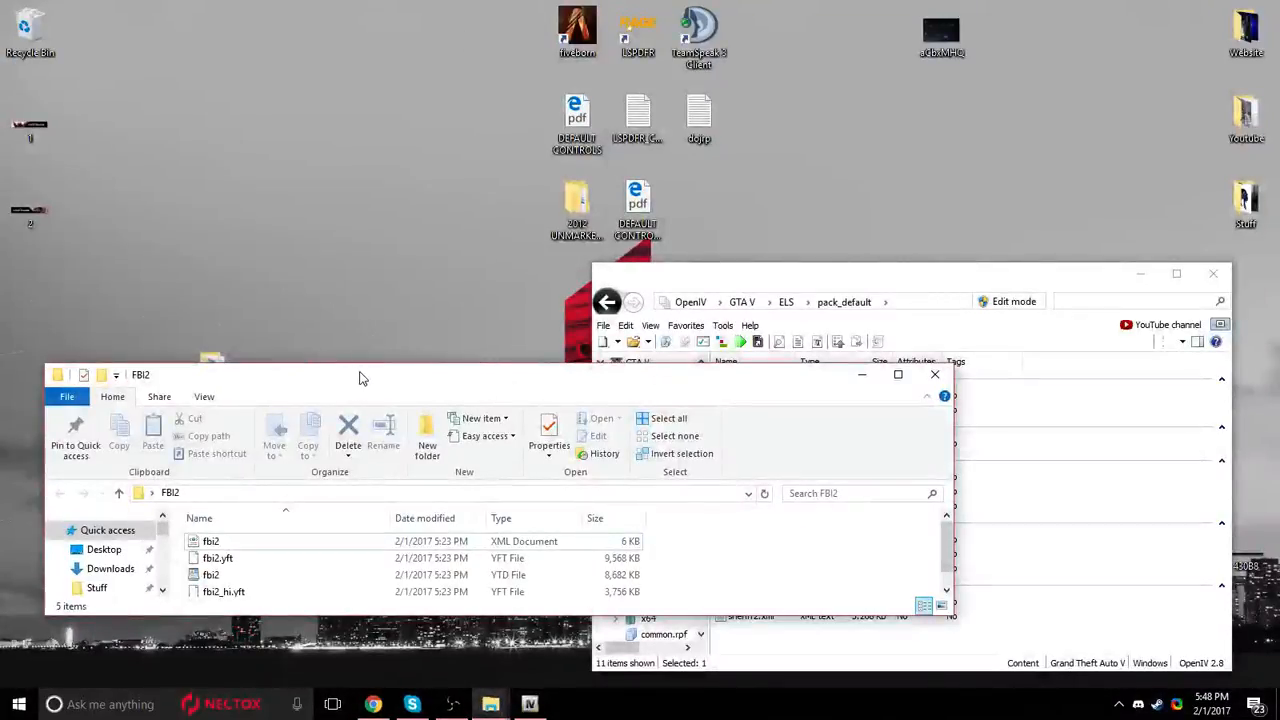
pyautogui.moveTo(360, 378); pyautogui.dragTo(147, 348)
pyautogui.click(328, 512)
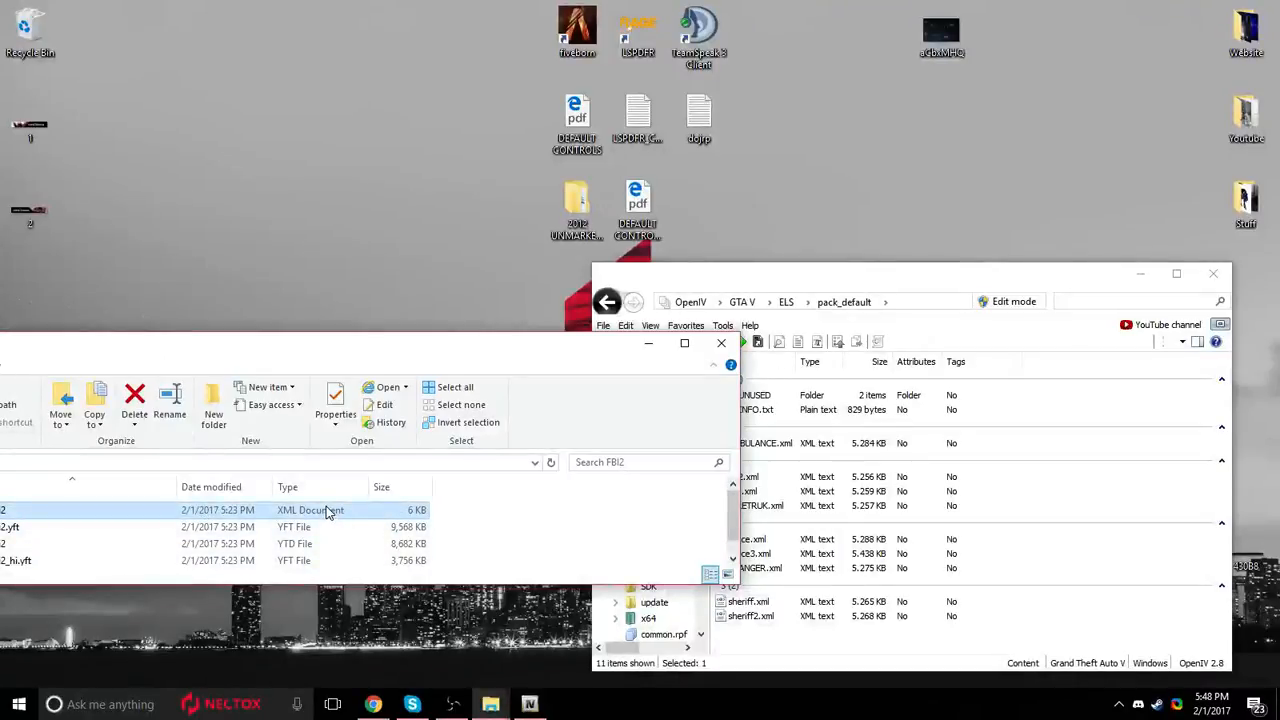
pyautogui.moveTo(1145, 490); pyautogui.dragTo(557, 523)
# Turn on OpenIV's Edit mode, accept automatic saving of changes, and maximize the window.
pyautogui.click(1008, 301)
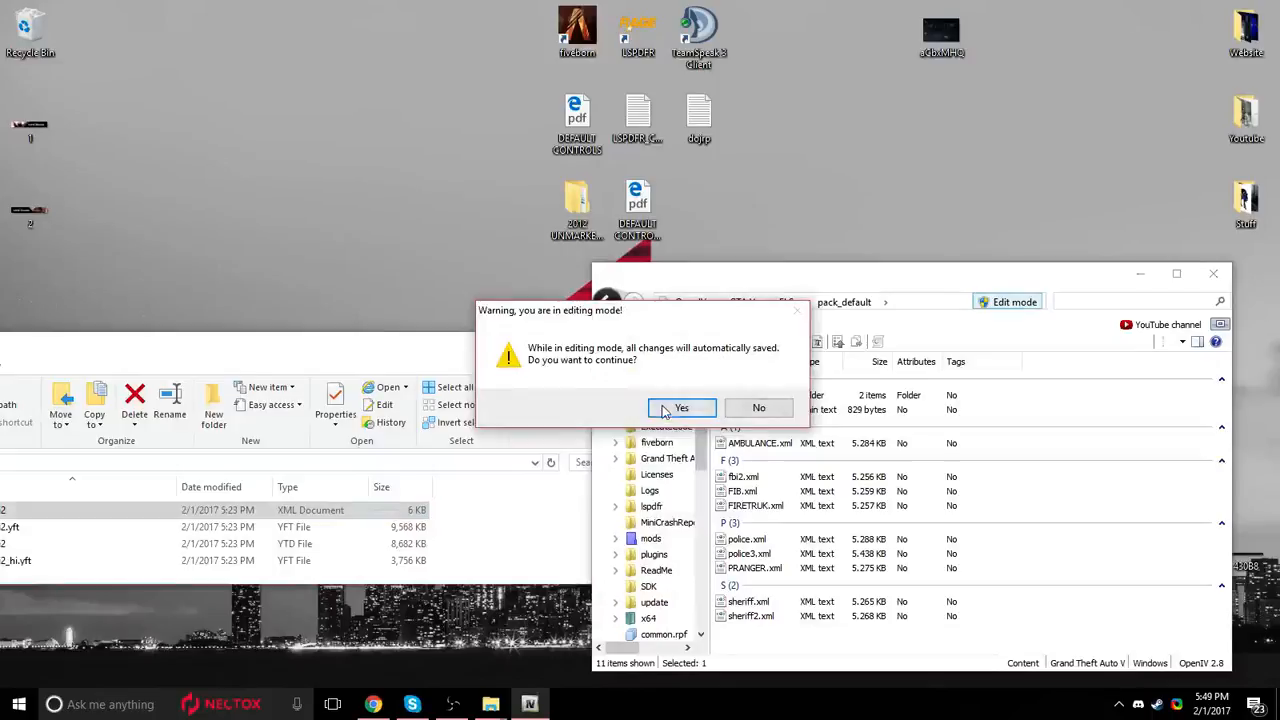
pyautogui.click(677, 408)
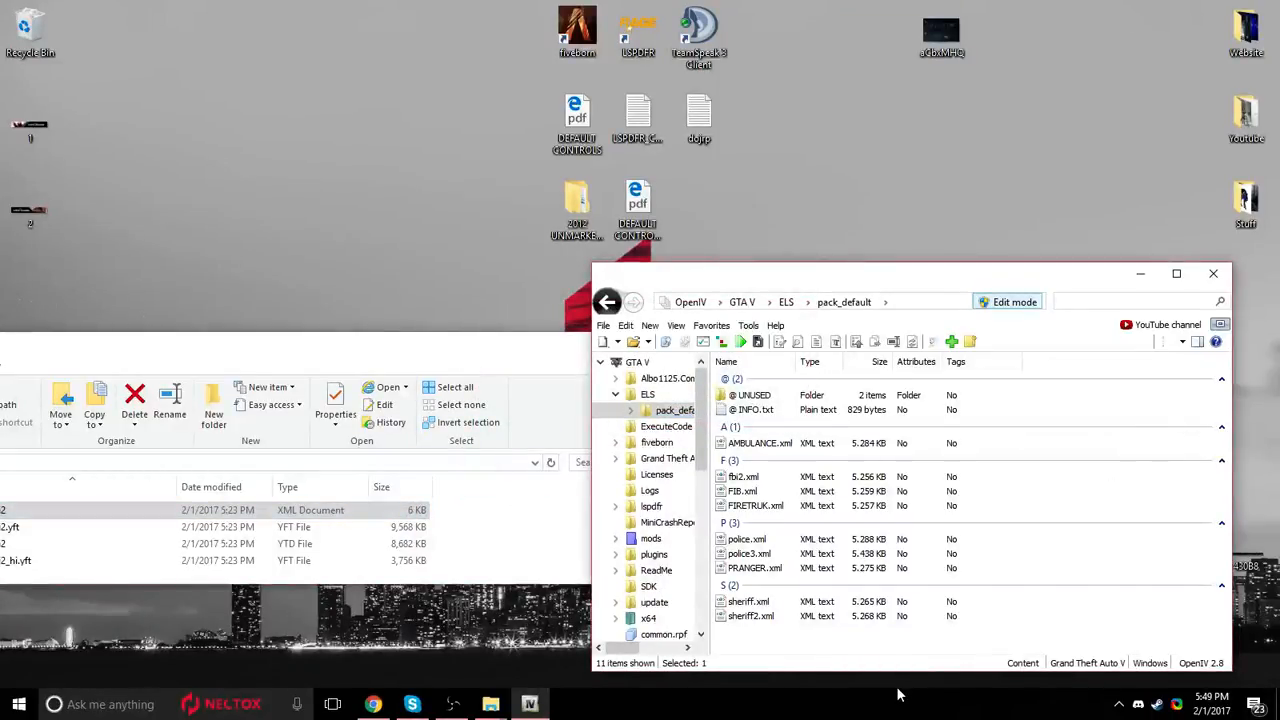
pyautogui.click(1176, 273)
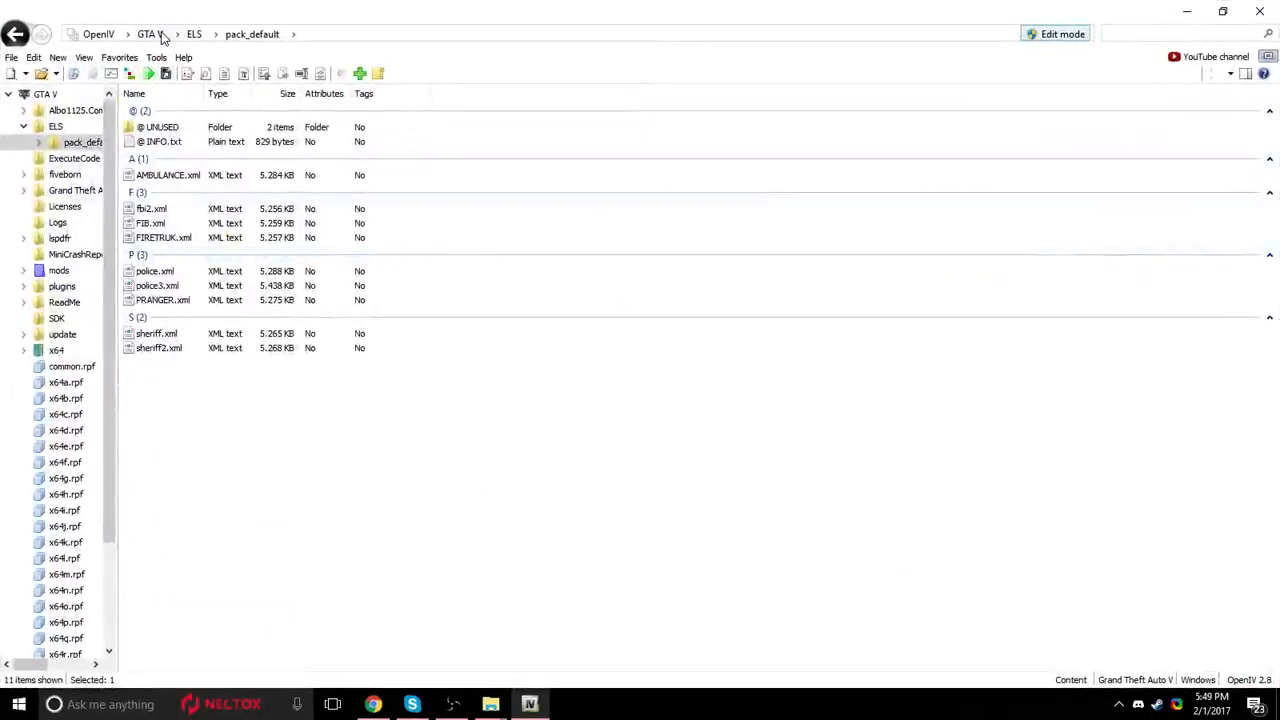
# Go from pack_default to the GTA V root folder and open the mods folder.
pyautogui.scroll(-2, 346, 485)
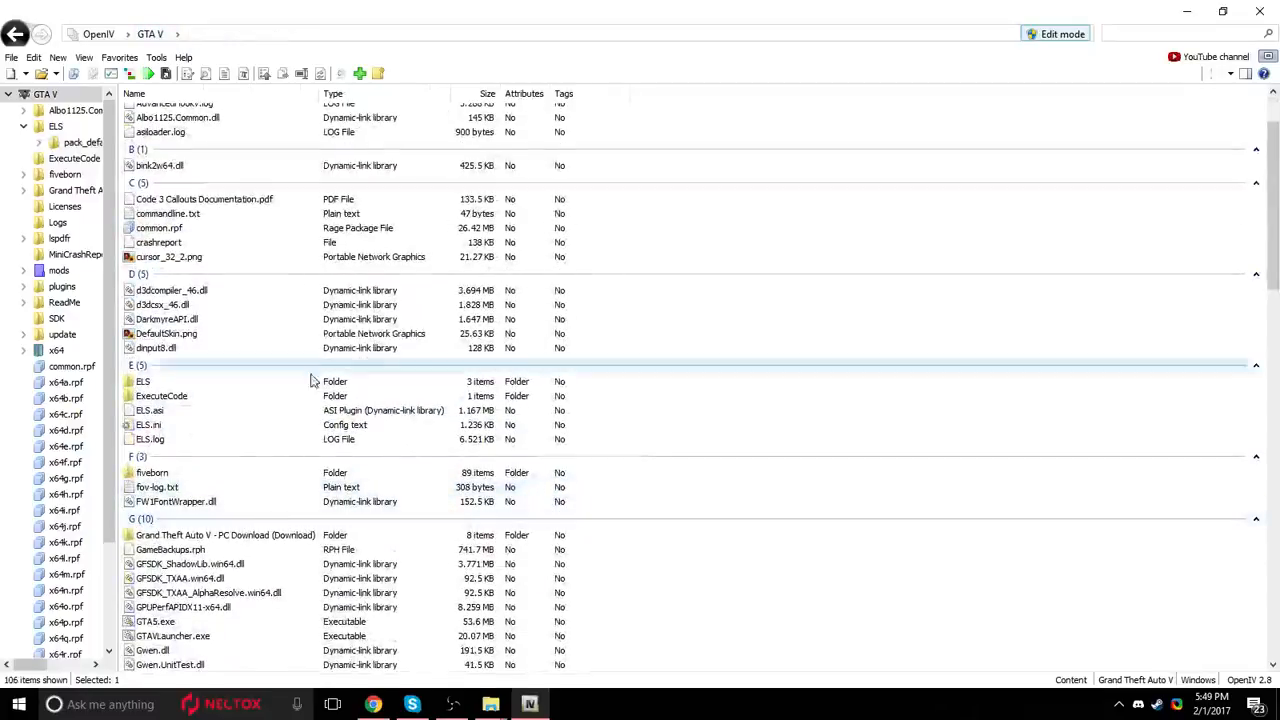
pyautogui.scroll(-5, 250, 440)
pyautogui.click(287, 540)
pyautogui.doubleClick(287, 540)
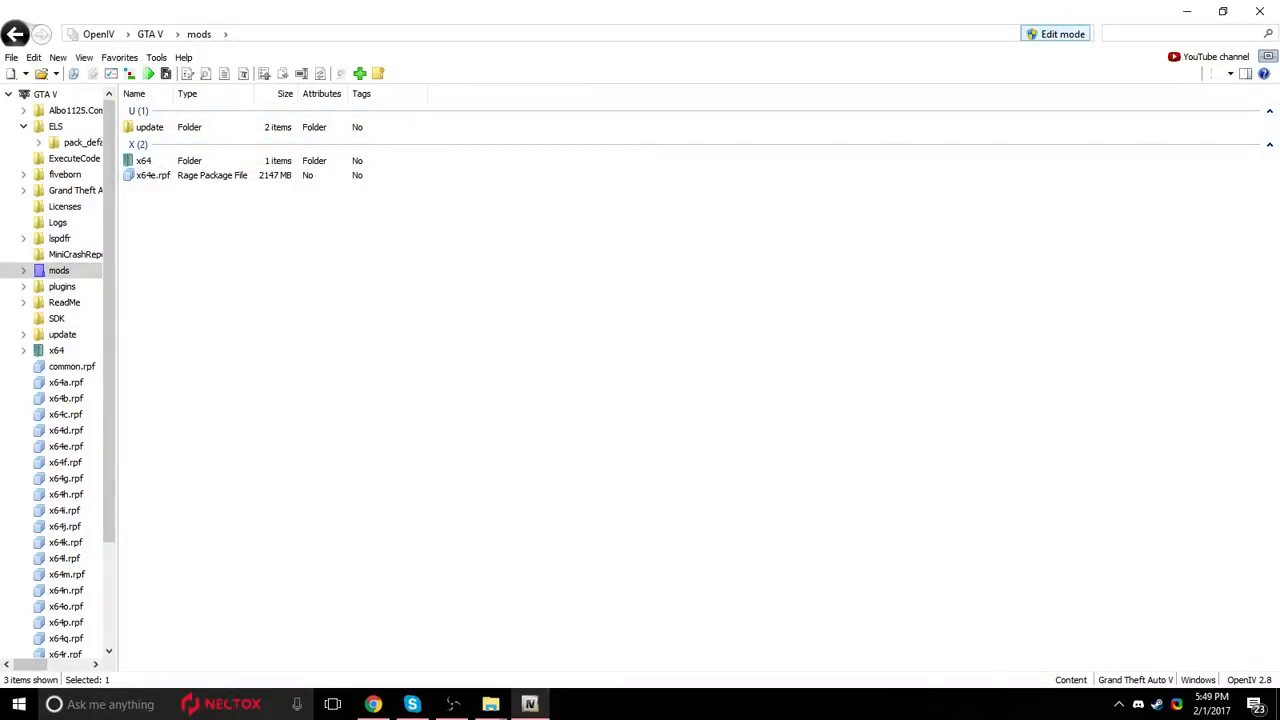
# Open the update folder in the GTA V root, and return from there to the mods folder.
pyautogui.click(12, 32)
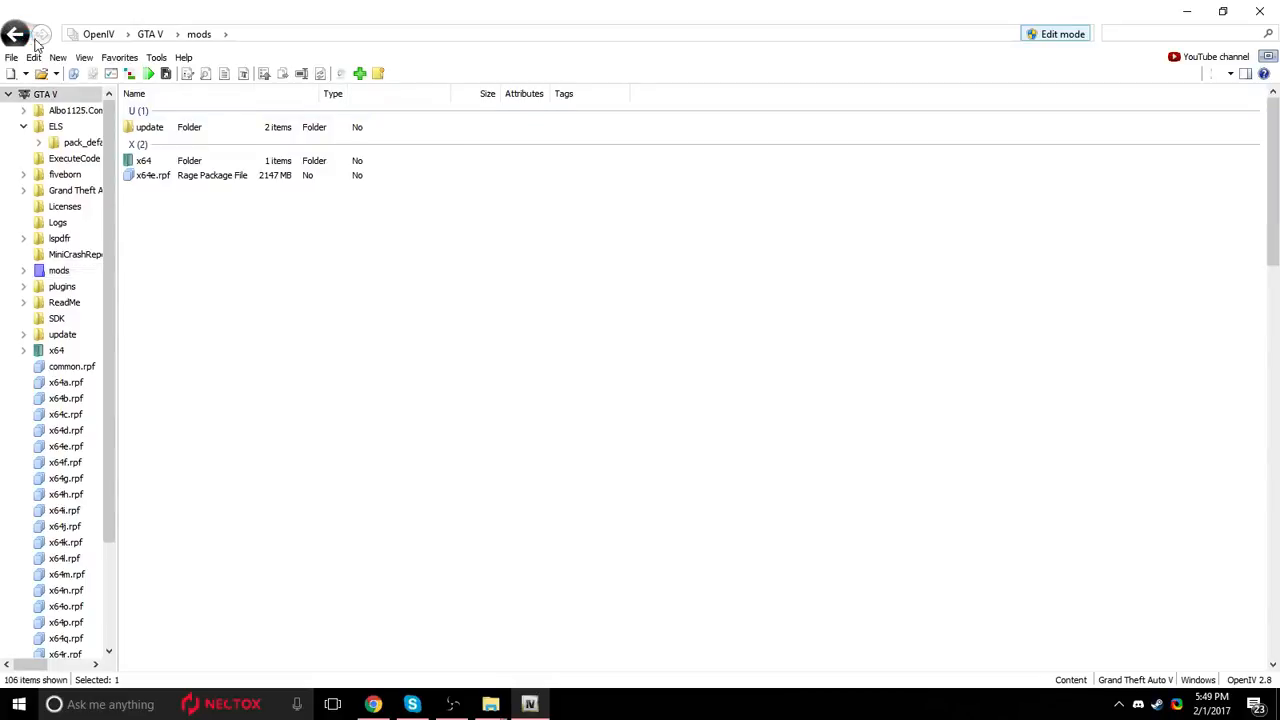
pyautogui.scroll(-12, 196, 503)
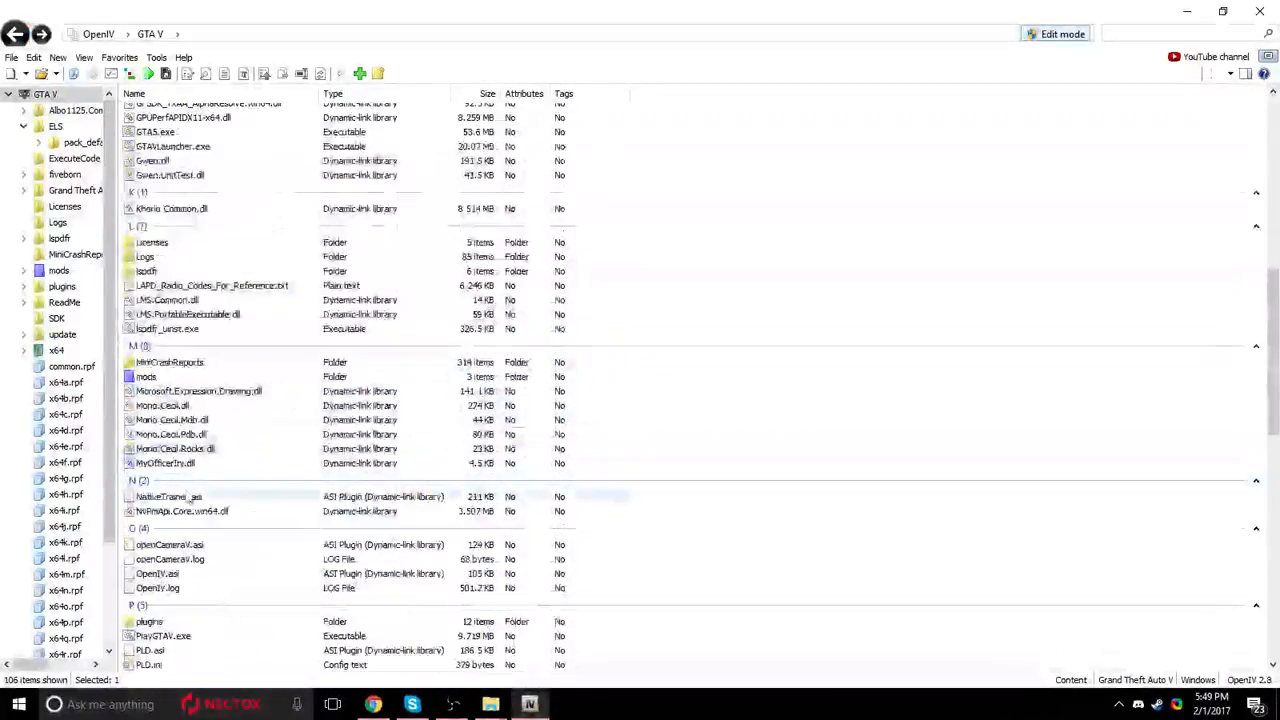
pyautogui.click(223, 614)
pyautogui.press('F2')
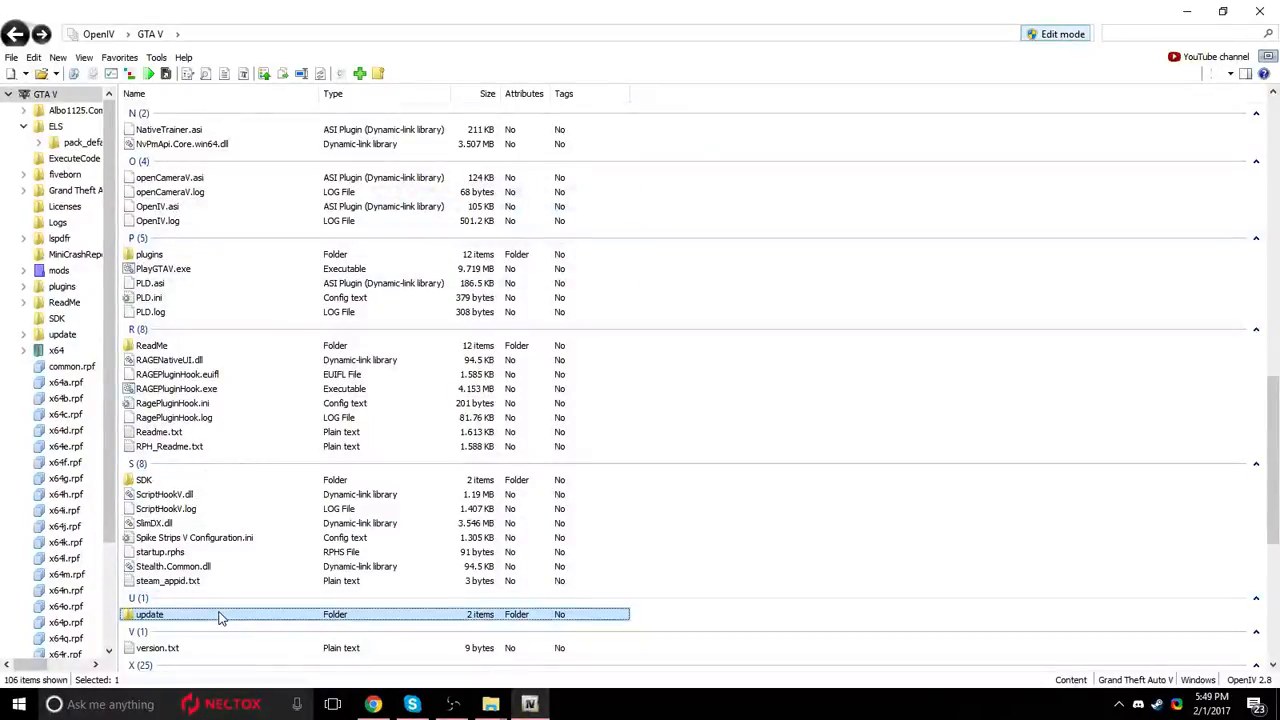
pyautogui.doubleClick(220, 614)
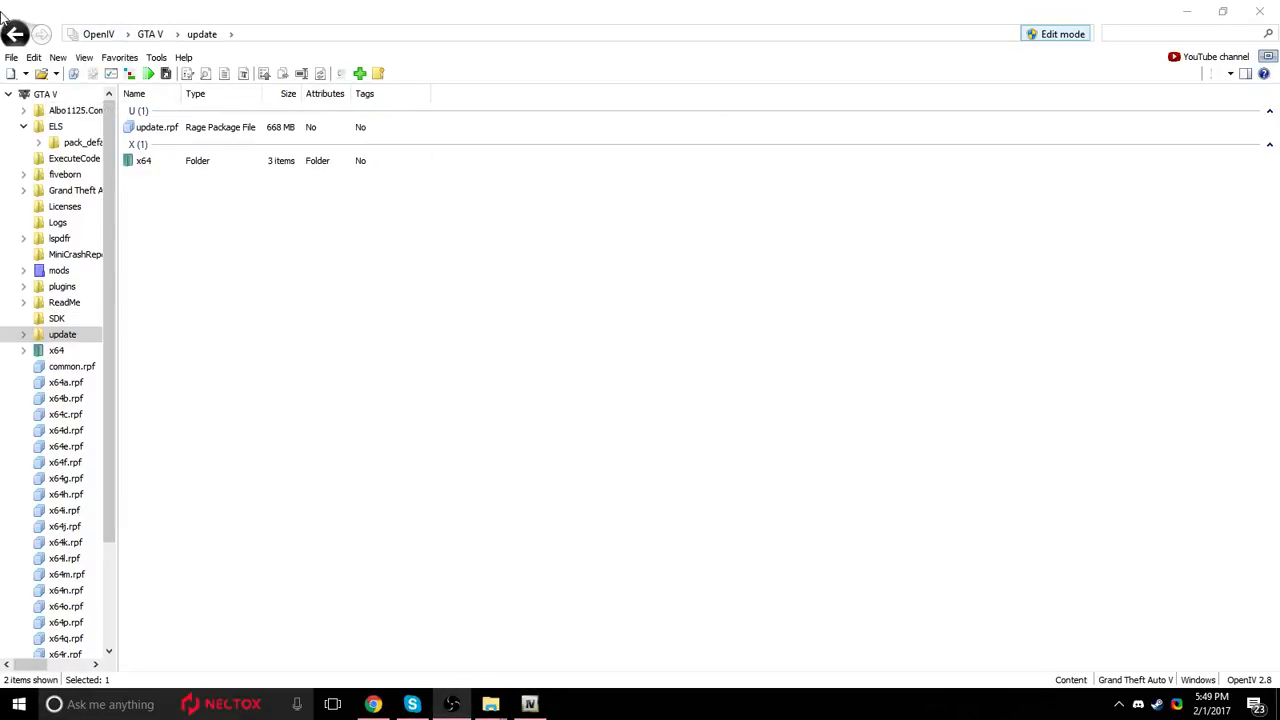
pyautogui.click(14, 34)
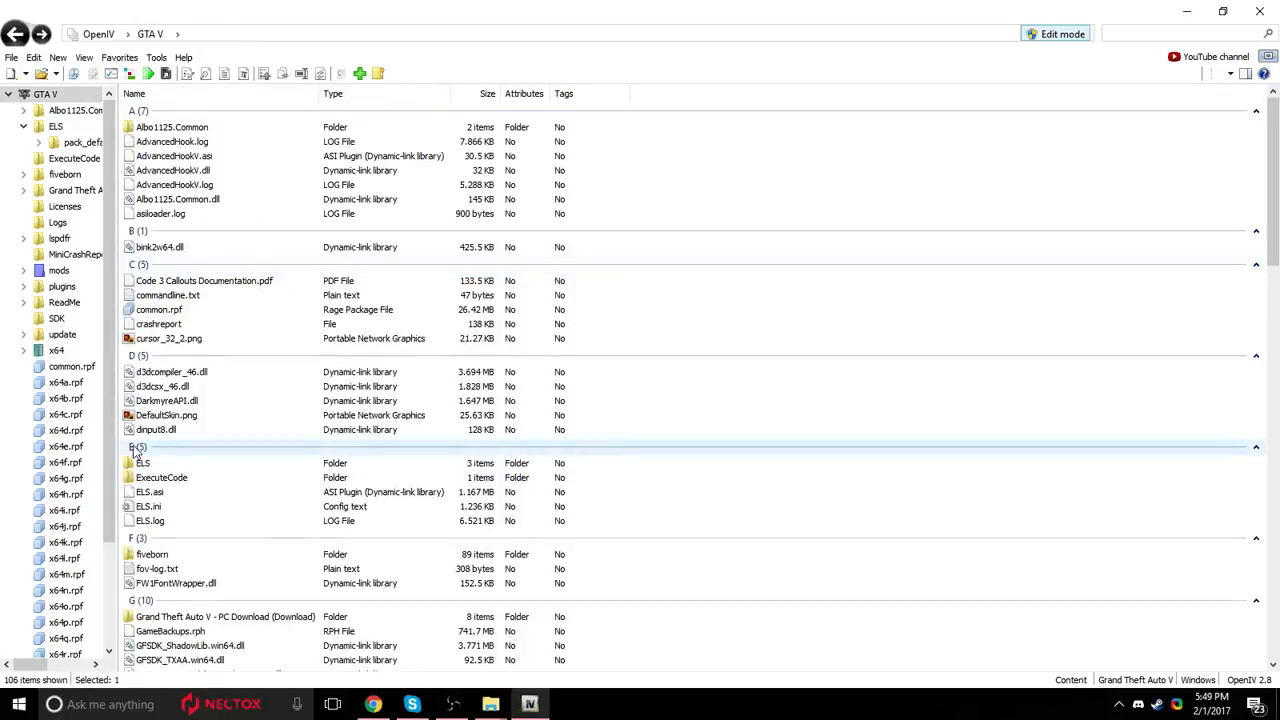
pyautogui.scroll(-8, 266, 340)
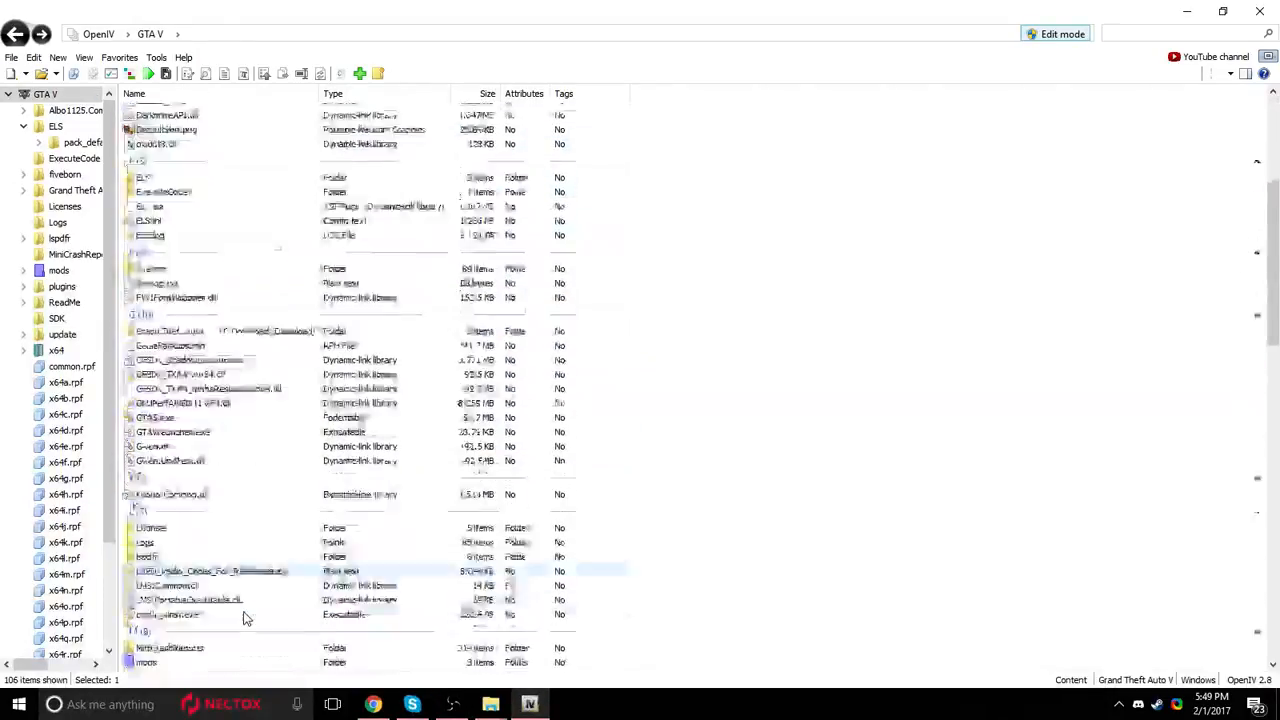
pyautogui.doubleClick(218, 581)
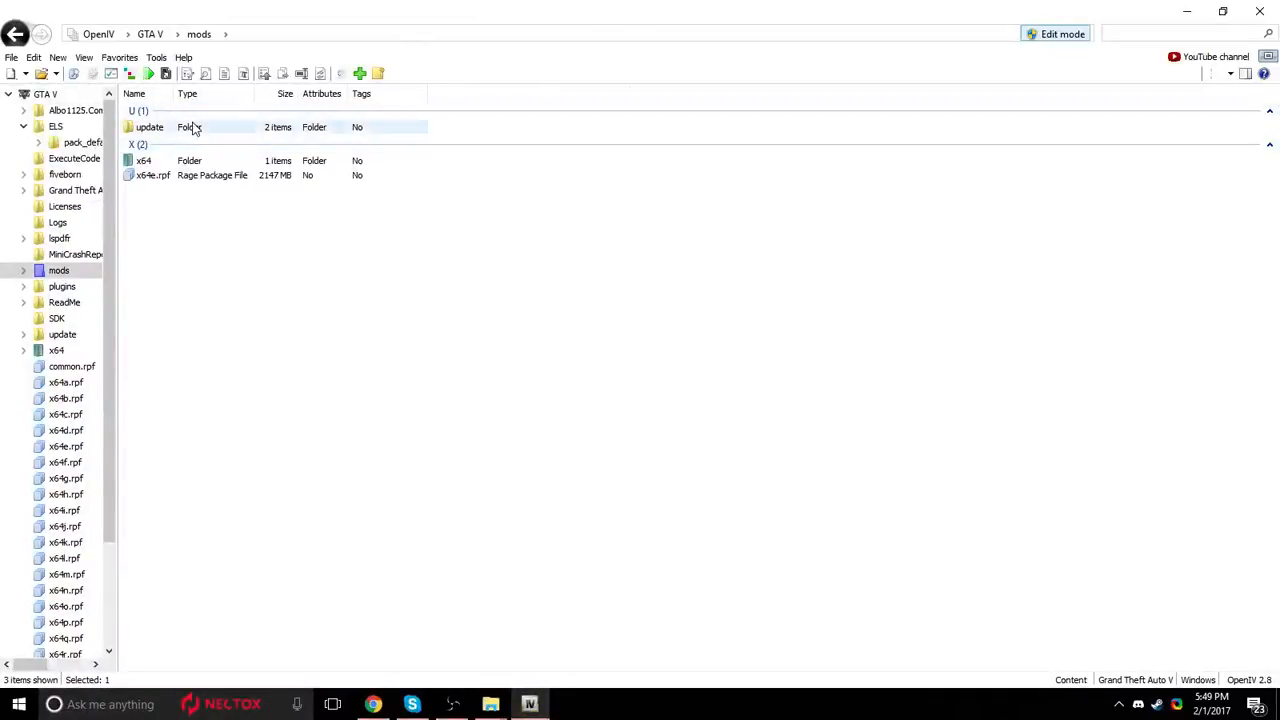
# Within the mods folder, go through update and x64 to open the dlcpacks folder.
pyautogui.doubleClick(194, 127)
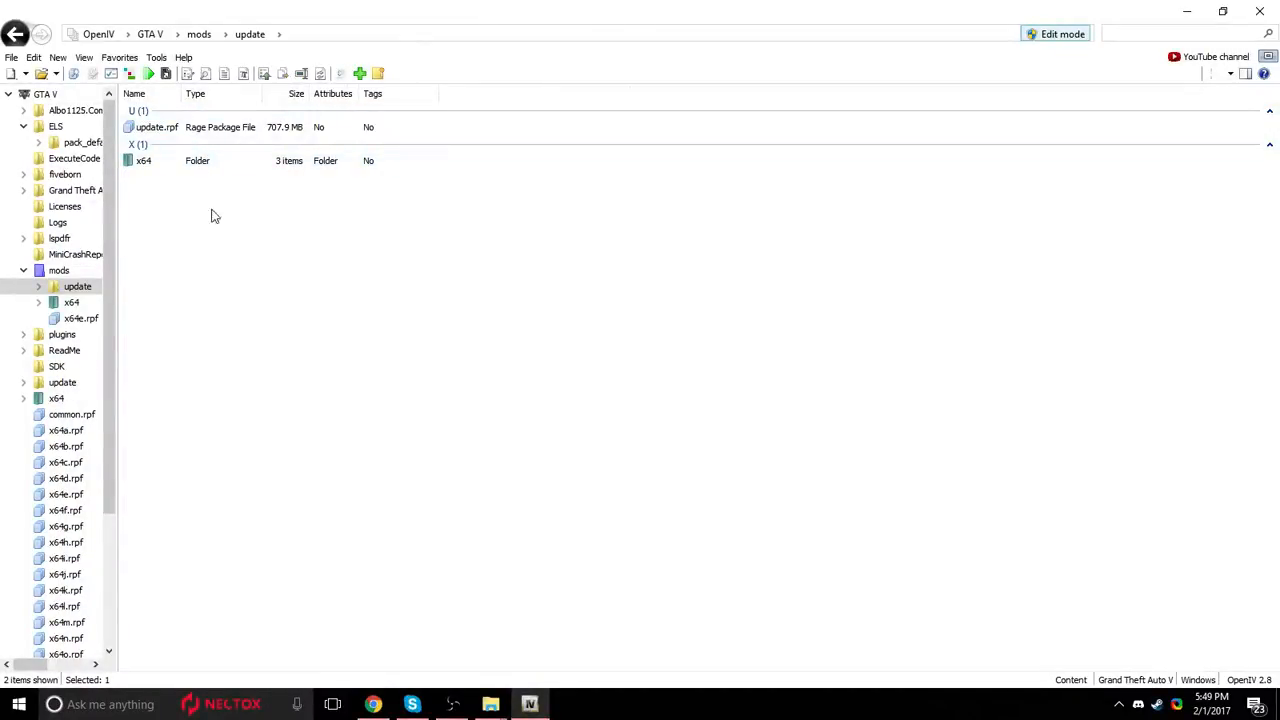
pyautogui.doubleClick(213, 163)
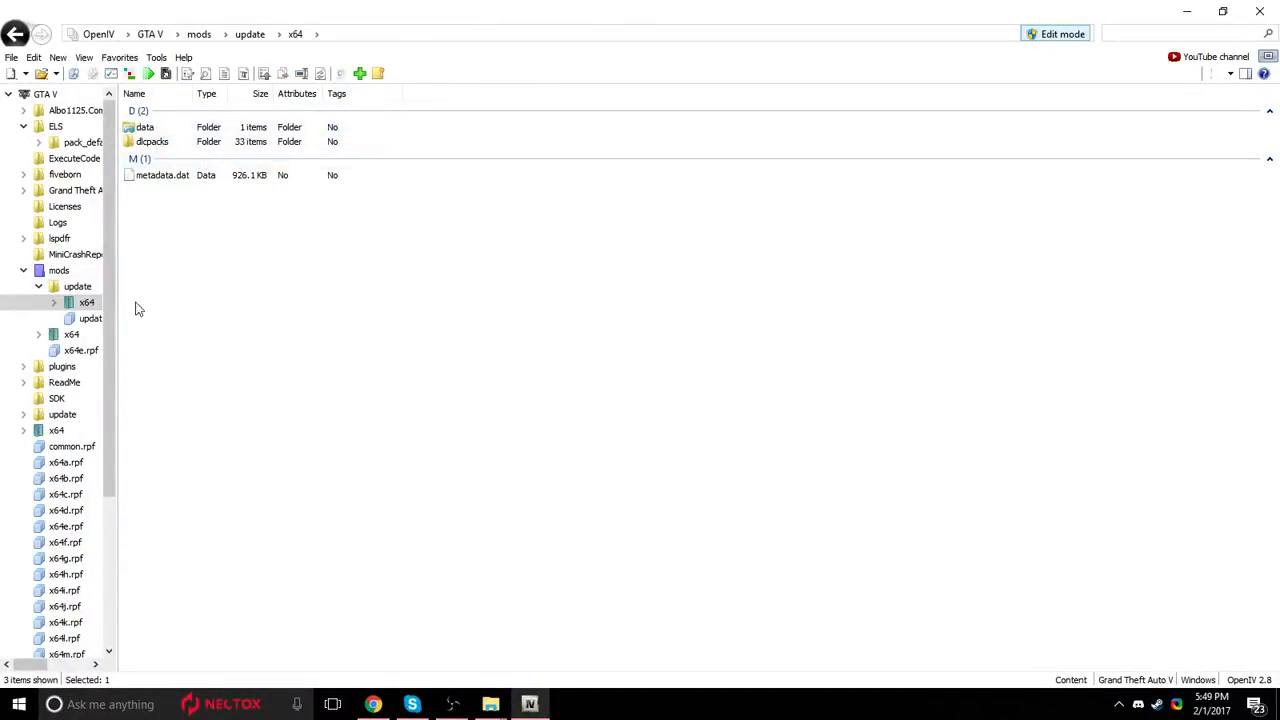
pyautogui.click(328, 144)
pyautogui.doubleClick(328, 144)
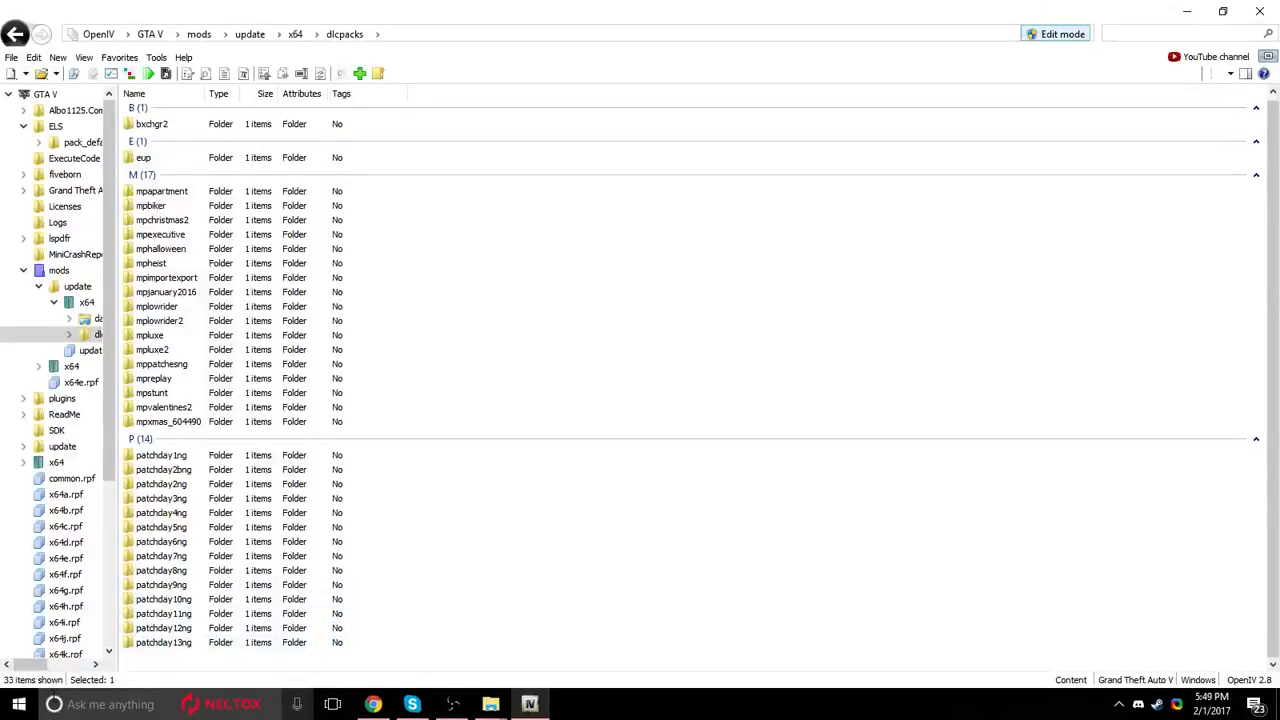
# Open the patchday13ng folder in dlcpacks and enter its dlc.rpf archive.
pyautogui.scroll(-1, 63, 650)
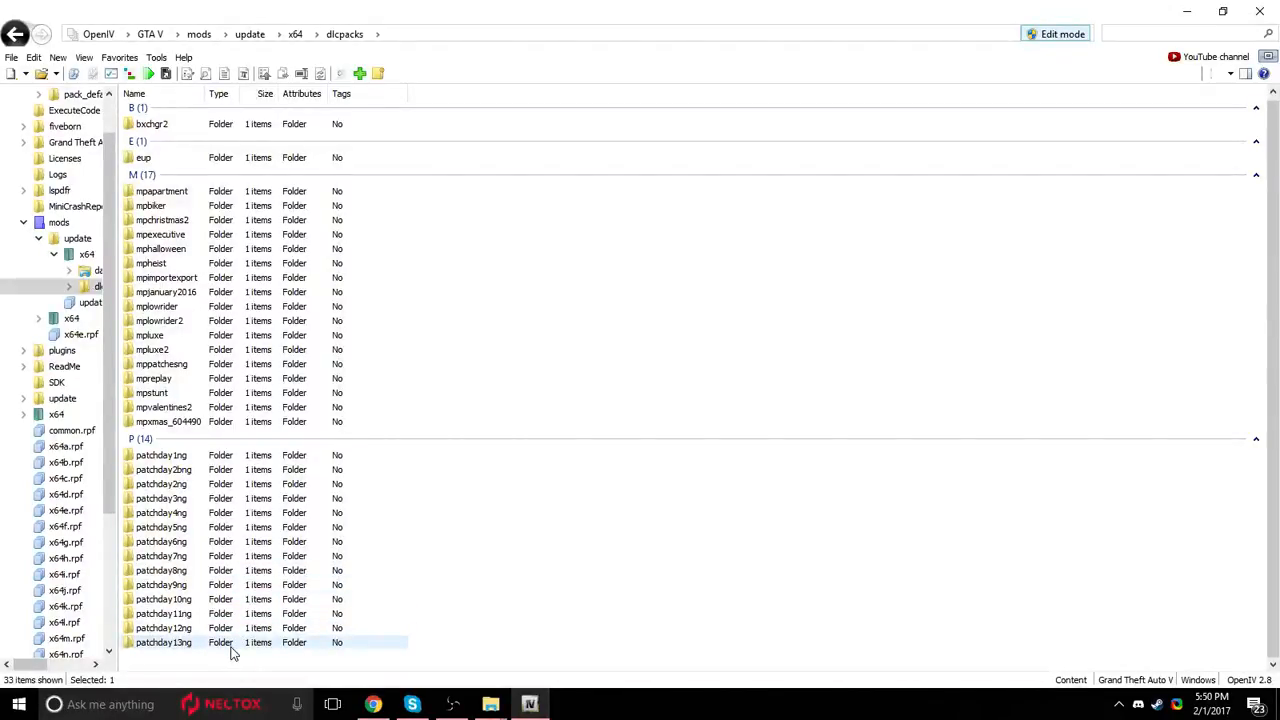
pyautogui.click(270, 647)
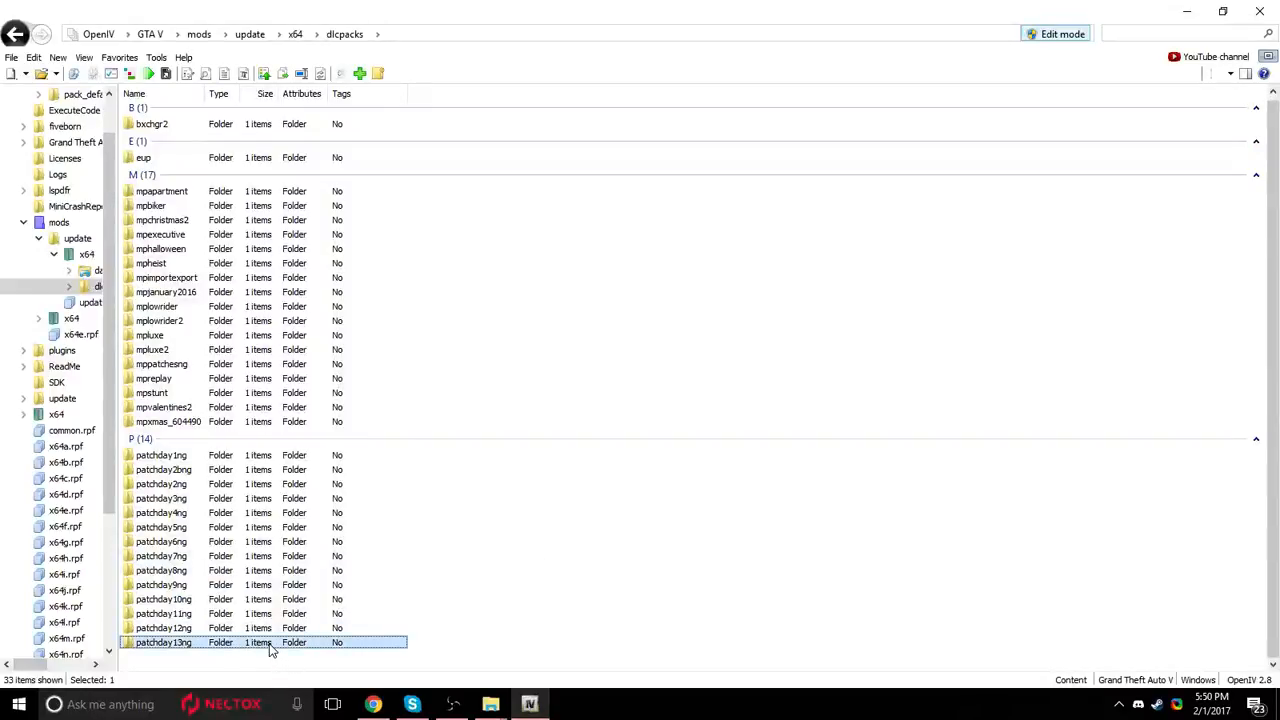
pyautogui.doubleClick(270, 647)
pyautogui.click(151, 128)
pyautogui.doubleClick(151, 128)
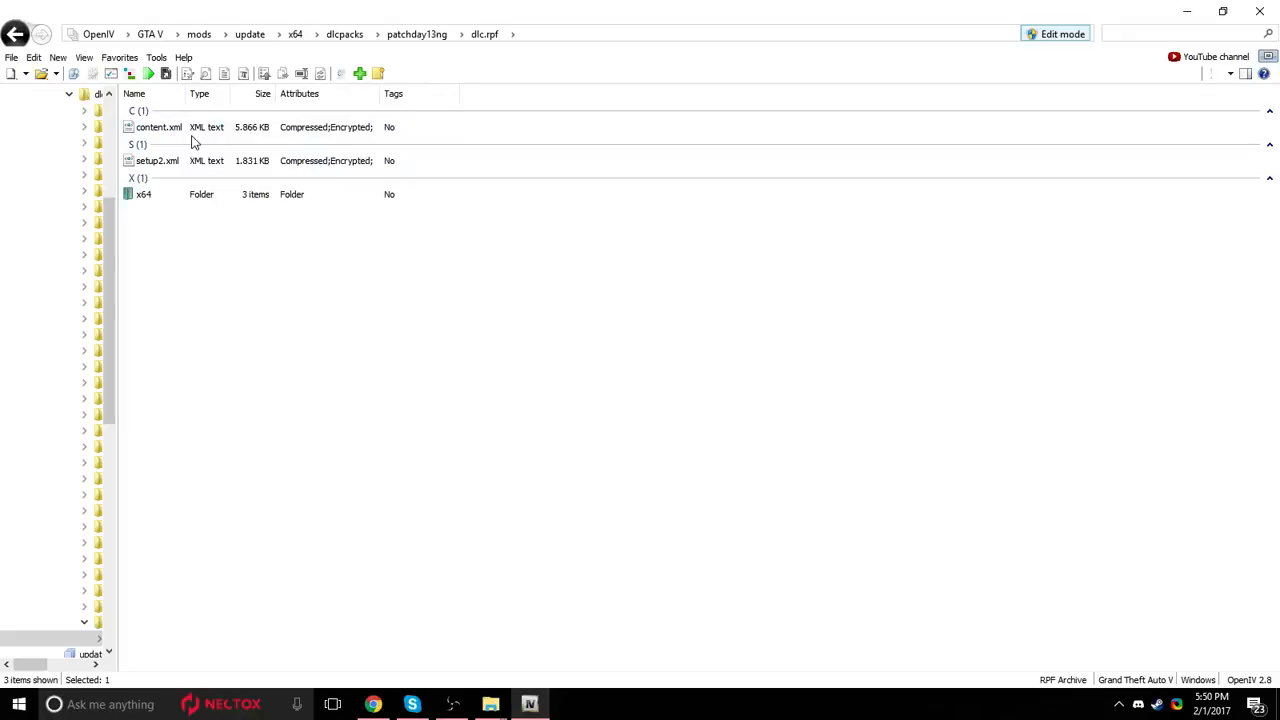
# Inside dlc.rpf, go through x64, levels and gta5 to open the vehicles.rpf archive.
pyautogui.click(207, 198)
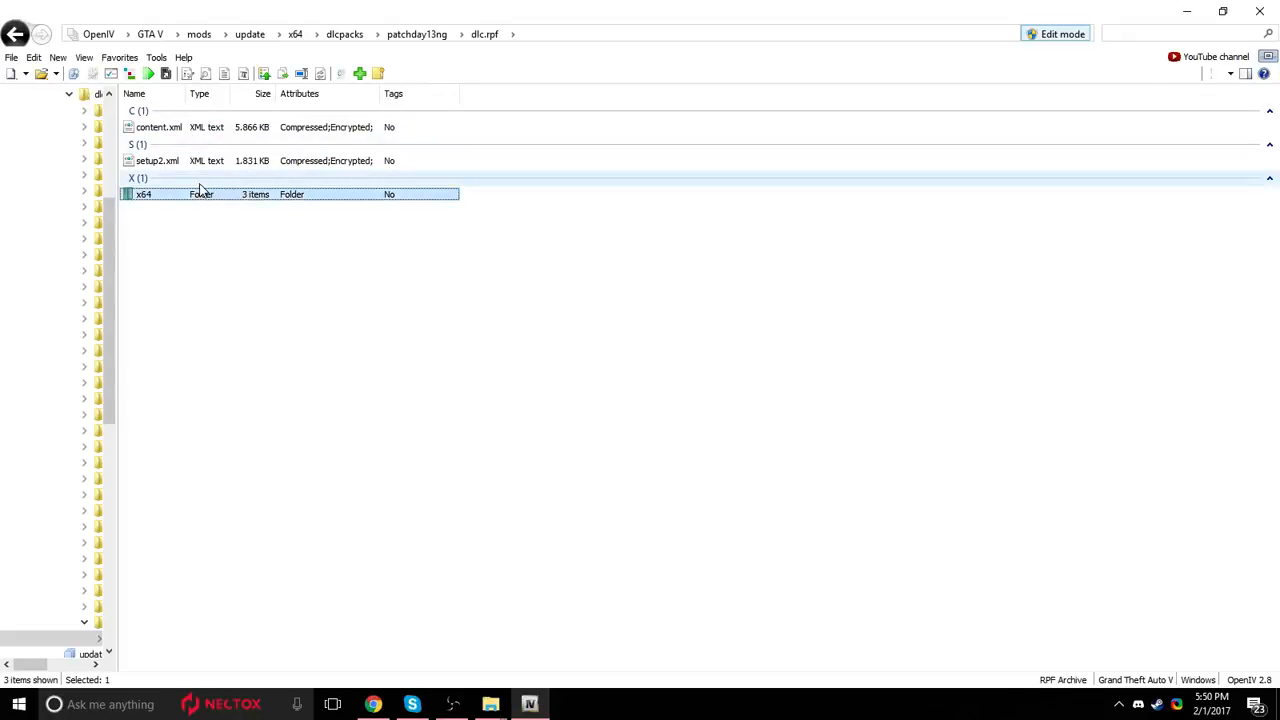
pyautogui.doubleClick(207, 198)
pyautogui.click(191, 162)
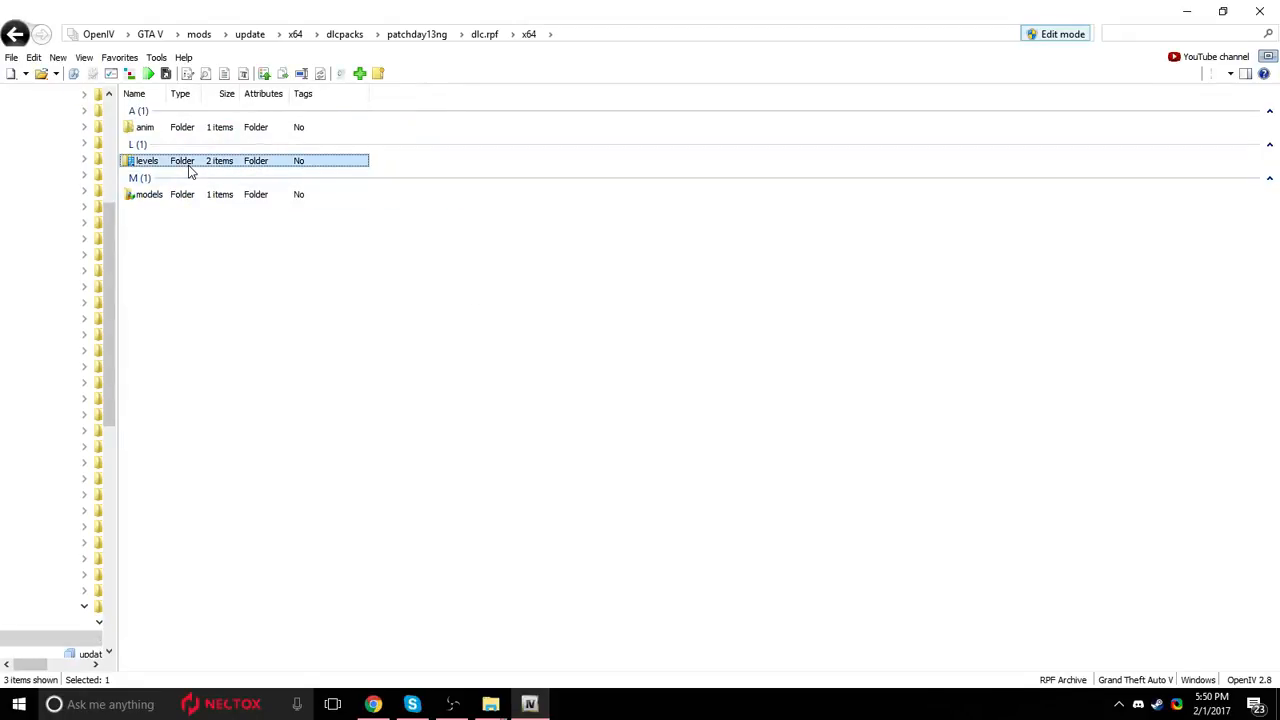
pyautogui.doubleClick(191, 162)
pyautogui.doubleClick(140, 128)
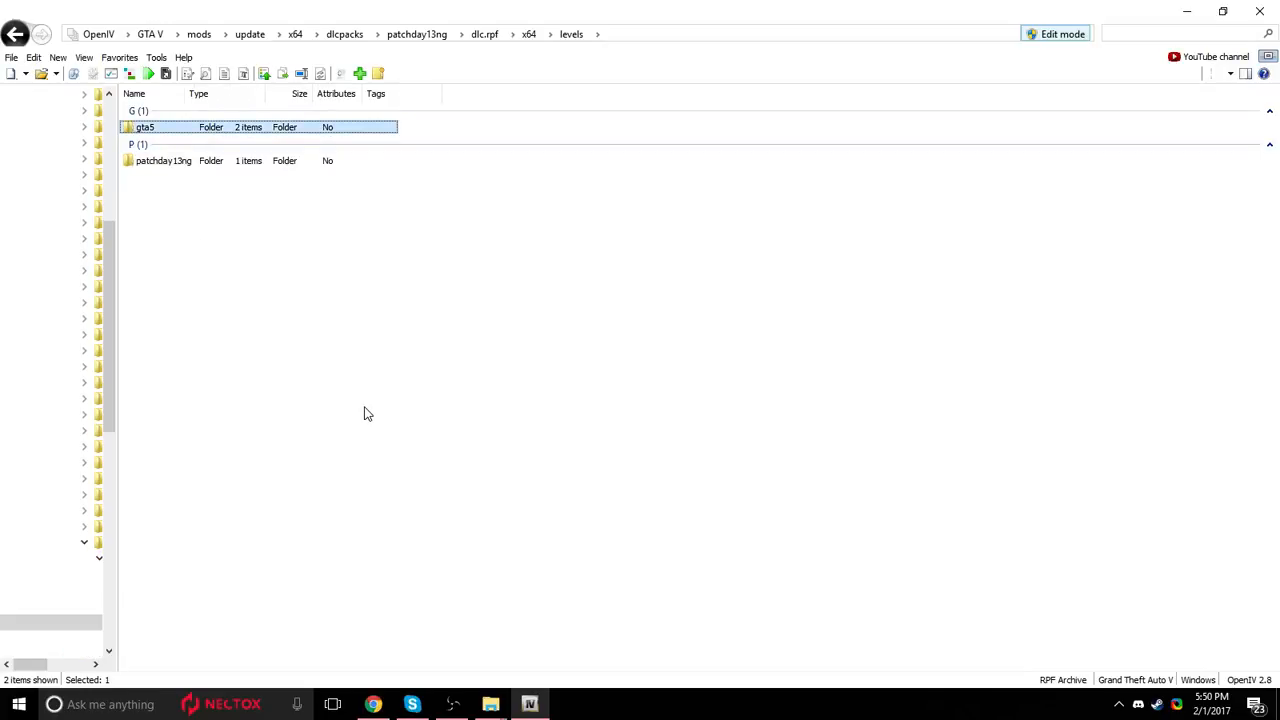
pyautogui.doubleClick(205, 163)
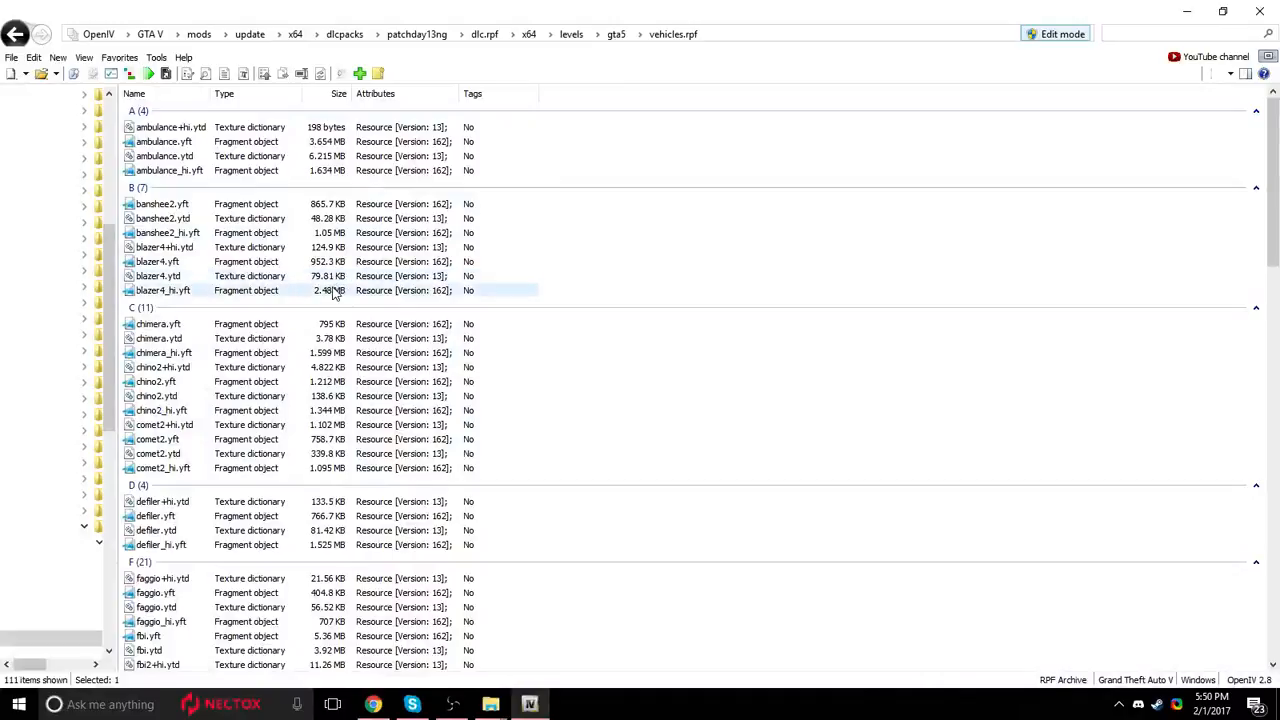
# Look through the vehicle model and texture files in vehicles.rpf, including the fbi2 and police entries.
pyautogui.moveTo(622, 211); pyautogui.dragTo(557, 215)
pyautogui.click(600, 188)
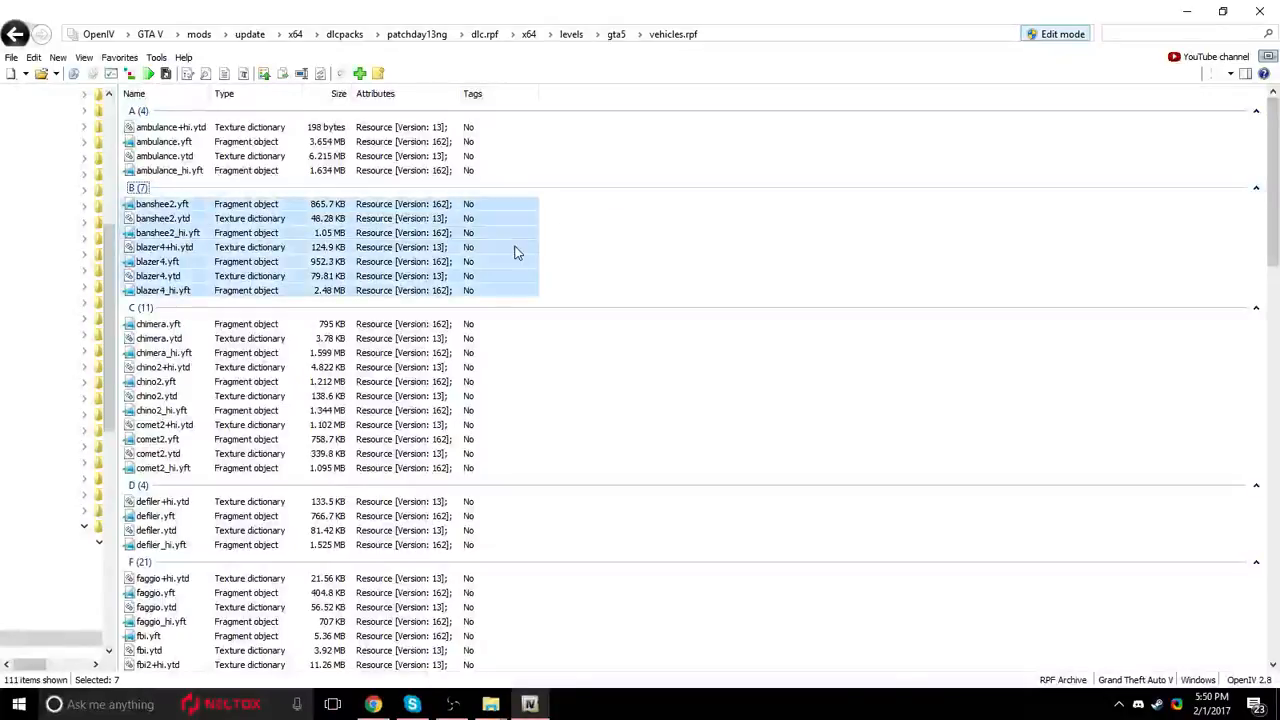
pyautogui.click(671, 237)
pyautogui.moveTo(658, 278); pyautogui.dragTo(547, 277)
pyautogui.scroll(-7, 866, 284)
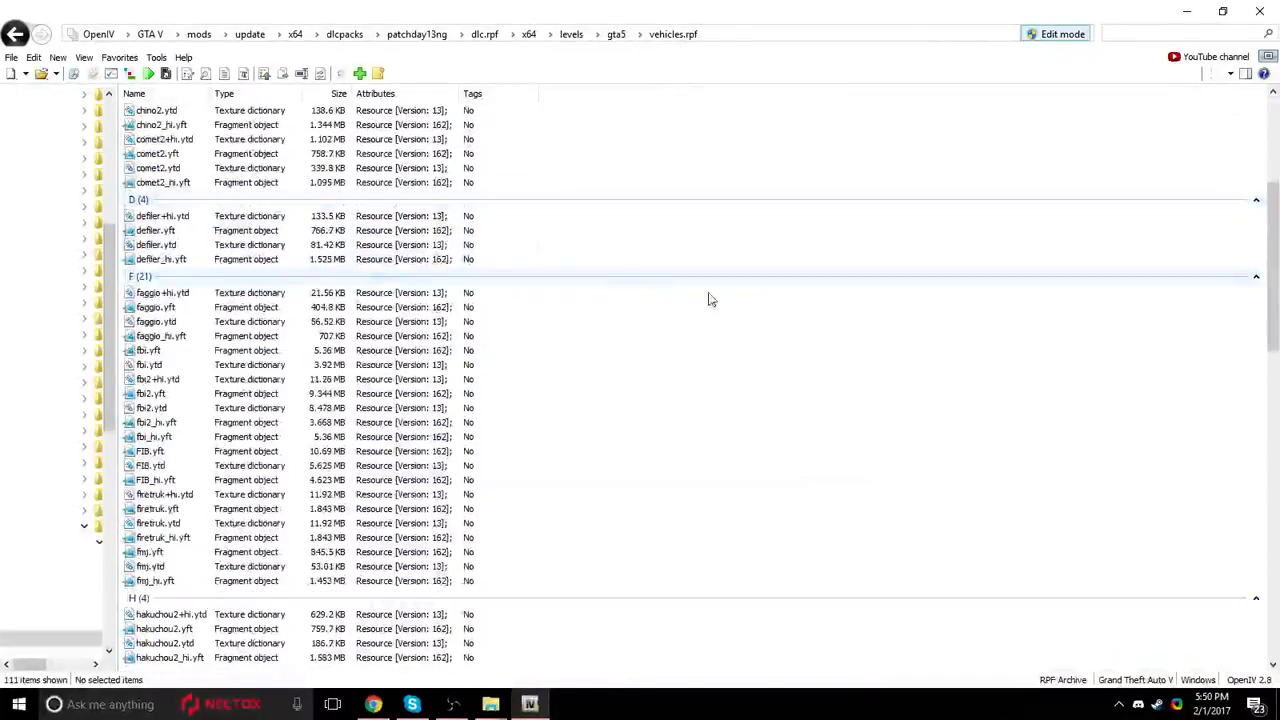
pyautogui.moveTo(656, 312); pyautogui.dragTo(520, 585)
pyautogui.scroll(-5, 560, 455)
pyautogui.scroll(-6, 560, 455)
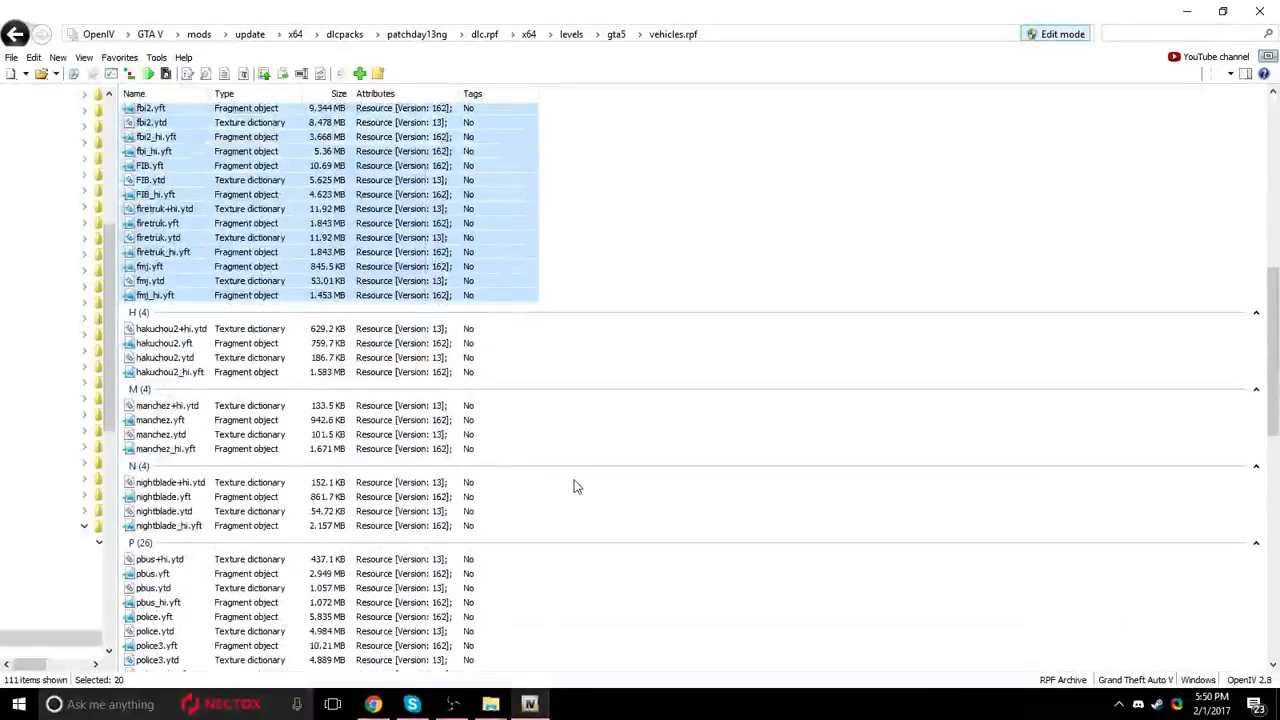
pyautogui.moveTo(658, 414); pyautogui.dragTo(657, 664)
pyautogui.scroll(-7, 600, 500)
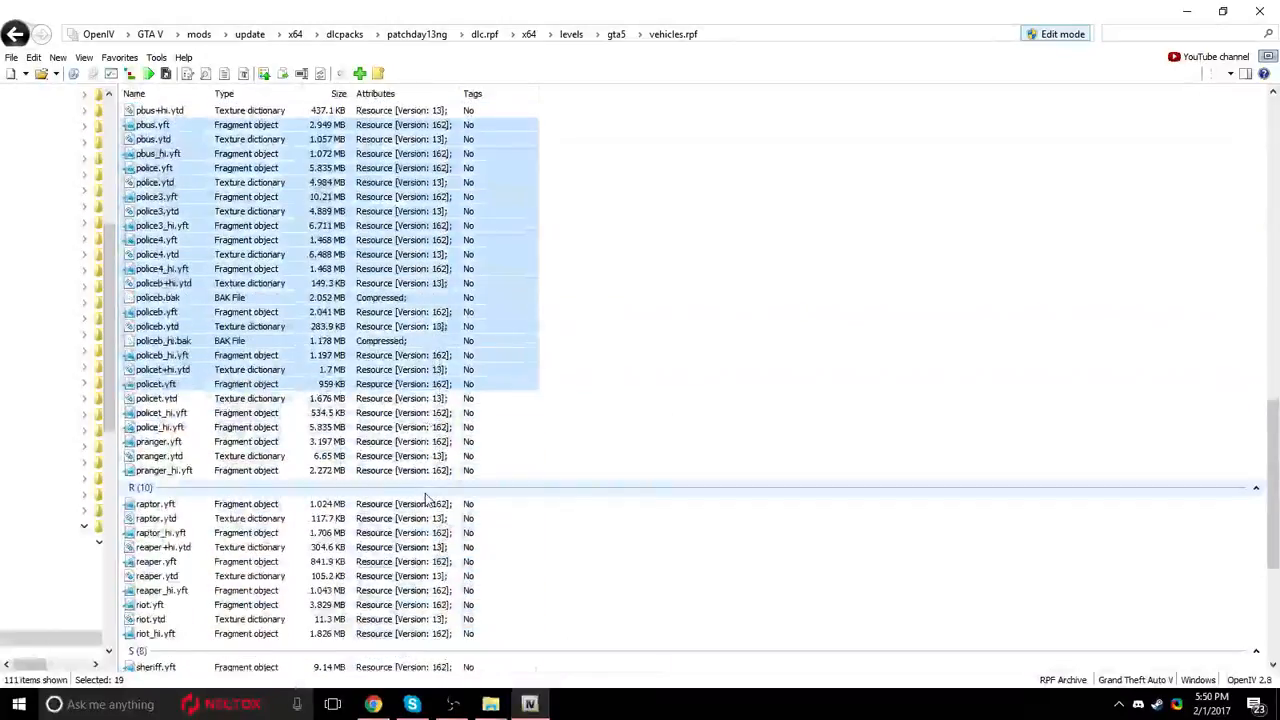
pyautogui.moveTo(607, 580); pyautogui.dragTo(515, 502)
pyautogui.scroll(-6, 600, 490)
pyautogui.moveTo(684, 466); pyautogui.dragTo(791, 474)
pyautogui.scroll(12, 791, 474)
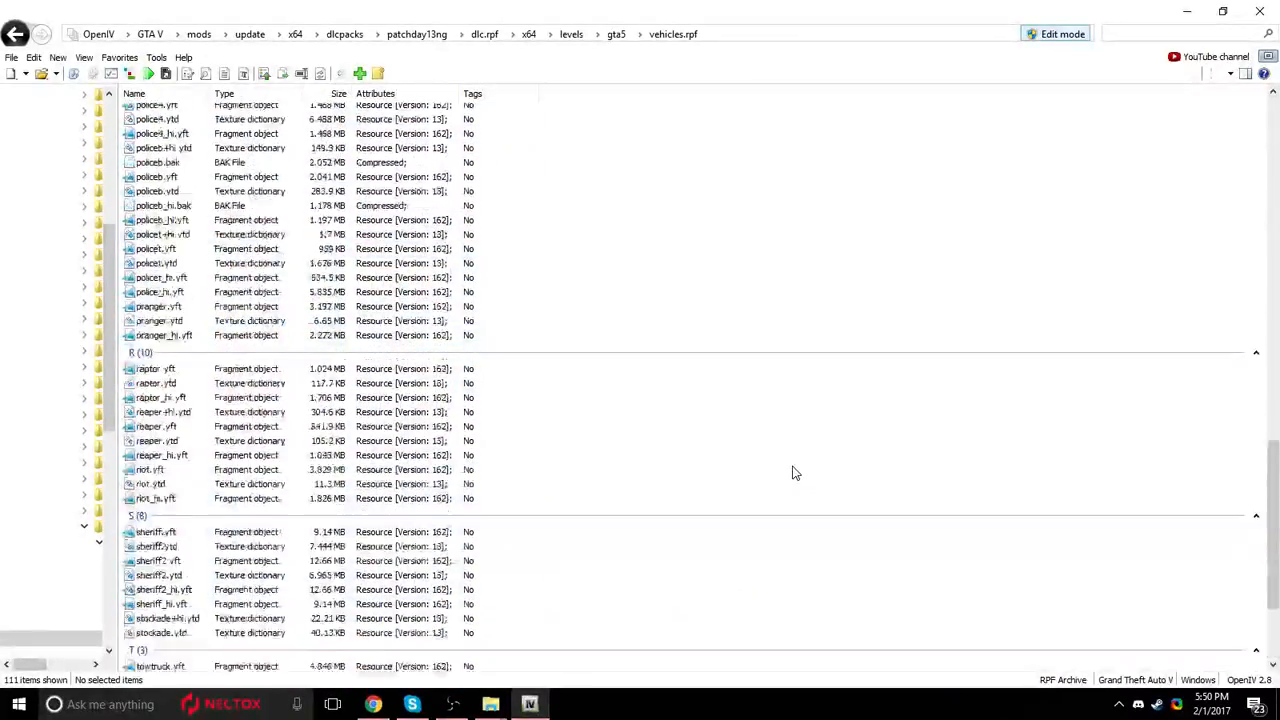
pyautogui.scroll(13, 762, 330)
pyautogui.scroll(1, 774, 357)
pyautogui.scroll(-8, 774, 358)
# Restore OpenIV to a smaller window beside the FBI2 folder and select the folder's four fbi2 model and texture files.
pyautogui.moveTo(675, 14); pyautogui.dragTo(771, 343)
pyautogui.moveTo(268, 337); pyautogui.dragTo(510, 94)
pyautogui.scroll(-1, 700, 300)
pyautogui.moveTo(798, 310); pyautogui.dragTo(894, 260)
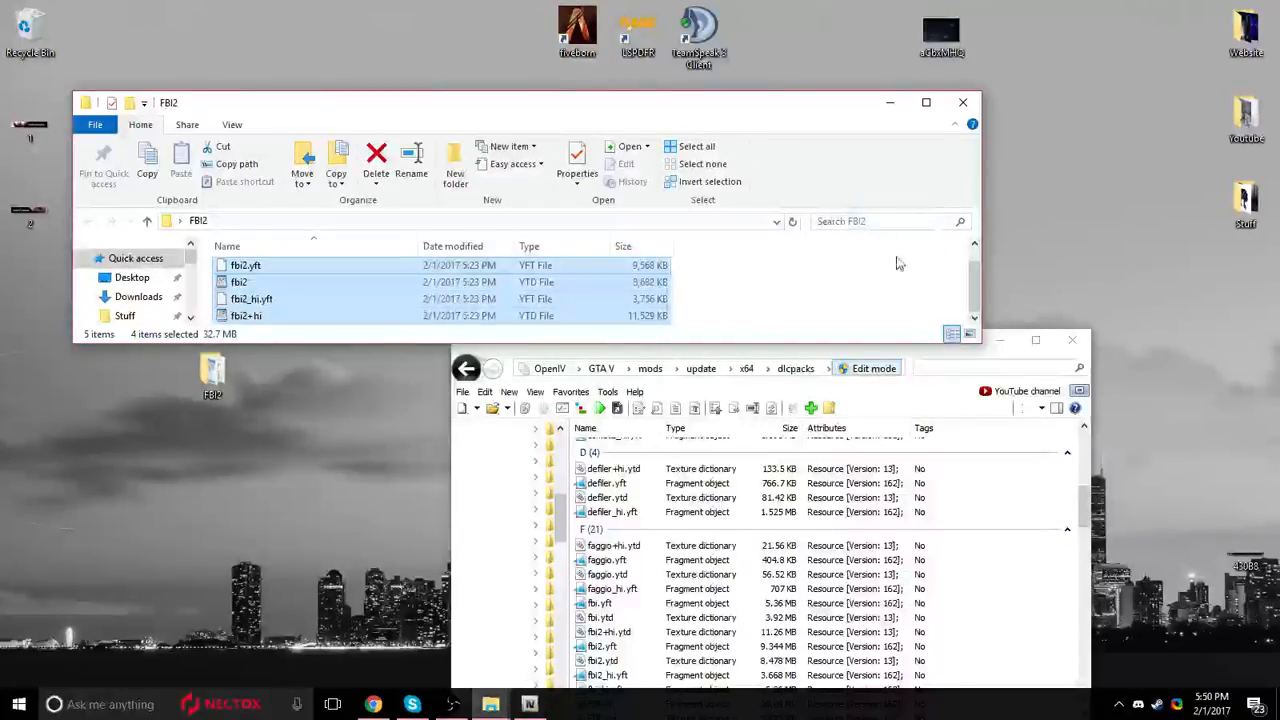
# Deselect the fbi2 files and close both the FBI2 folder window and OpenIV.
pyautogui.click(897, 264)
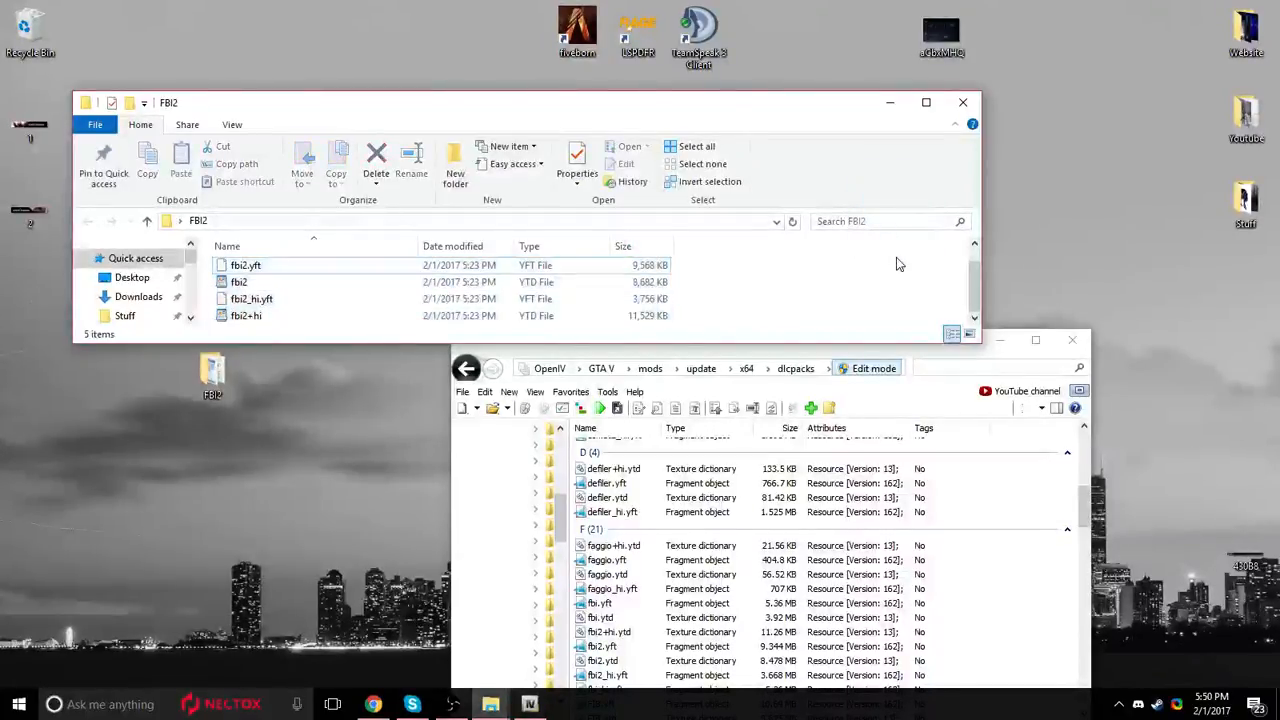
pyautogui.click(975, 104)
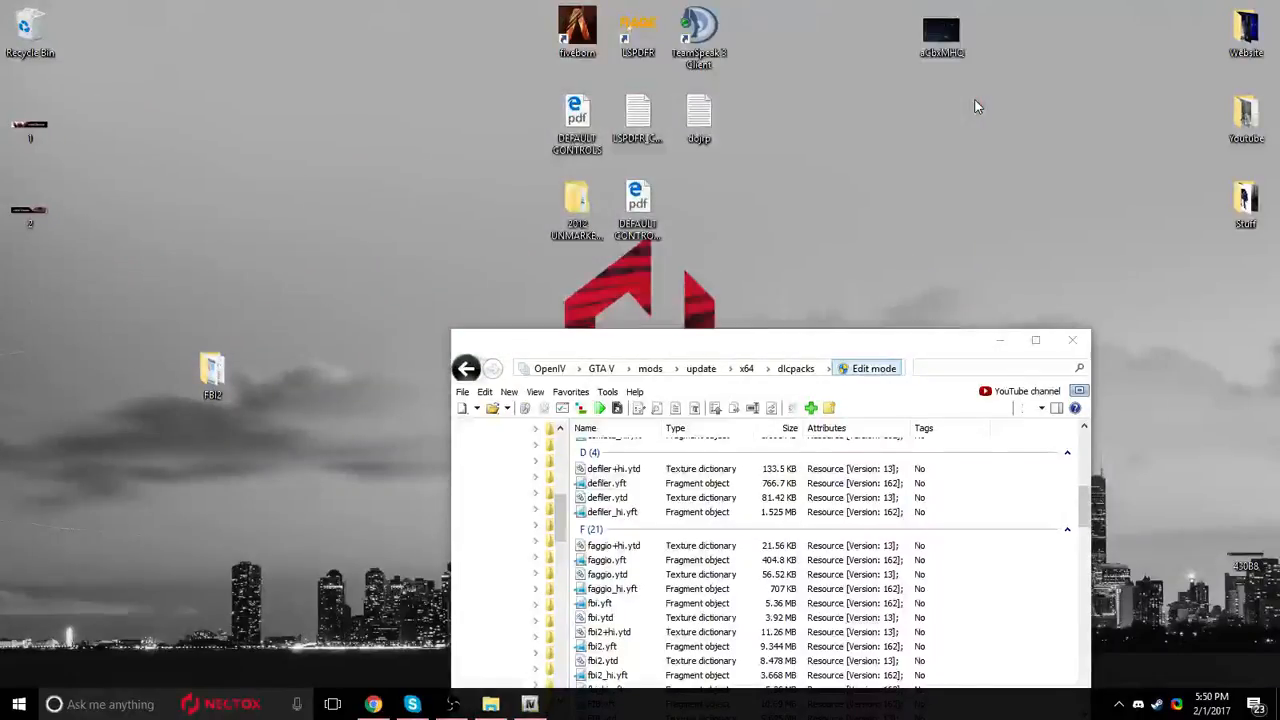
pyautogui.click(1035, 340)
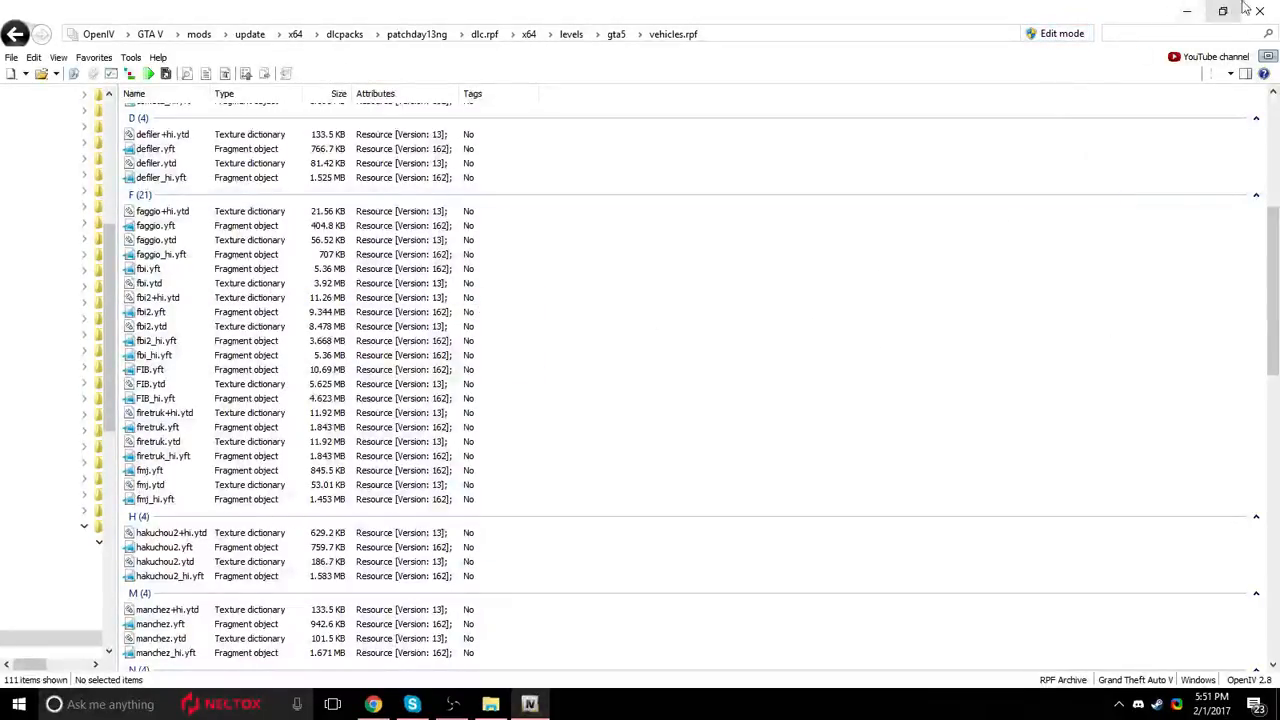
pyautogui.click(1187, 11)
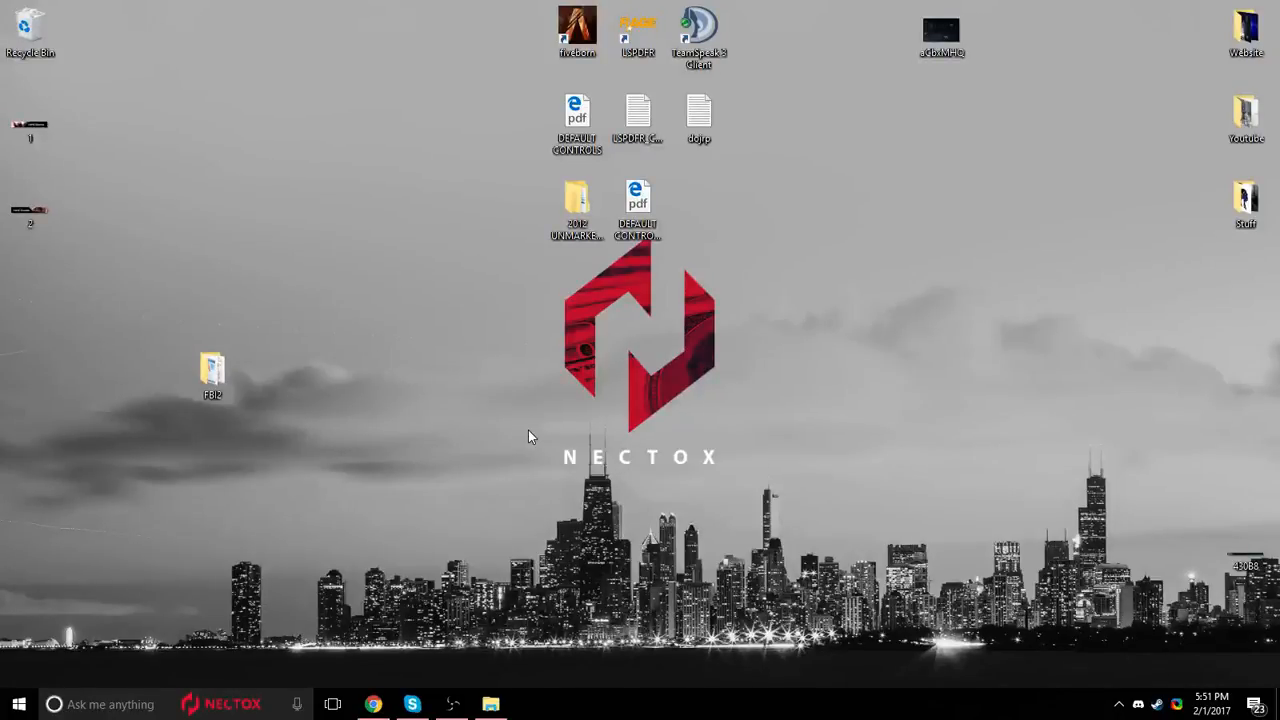
# Open the DEFAULT CONTROLS (ELS-V) PDF from the desktop and examine the J and Alt + J lighting stage controls.
pyautogui.doubleClick(600, 110)
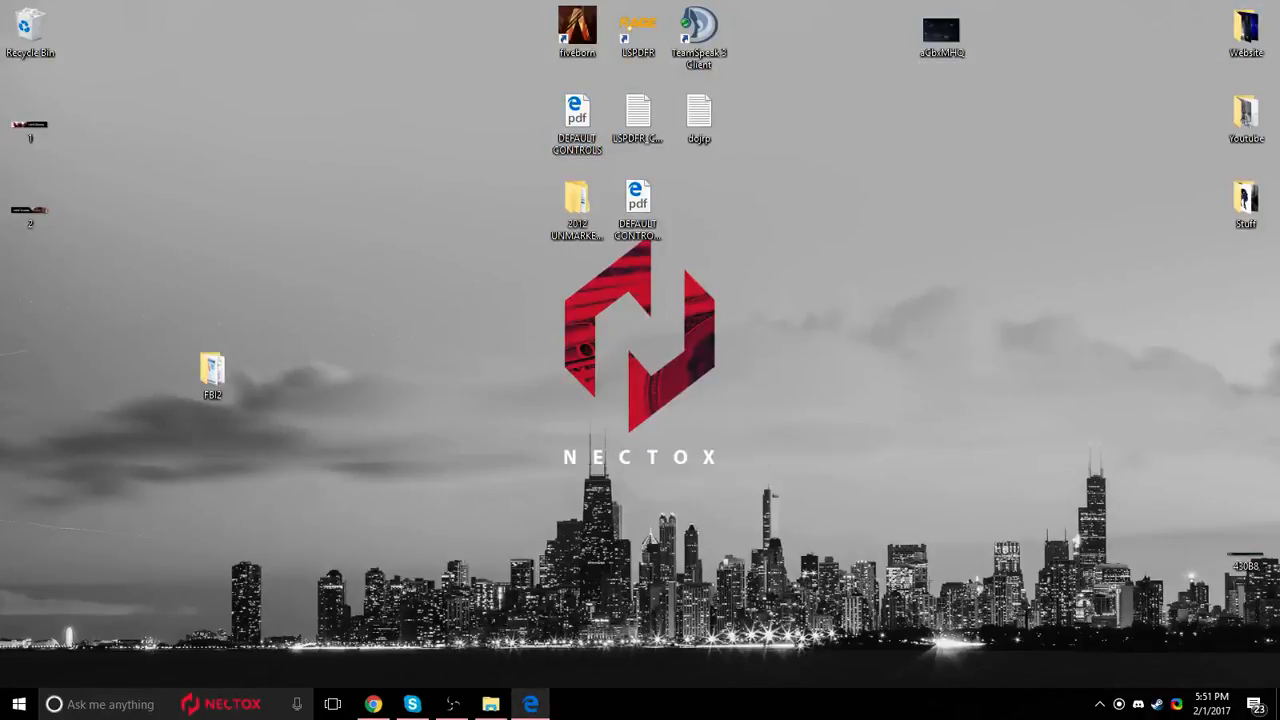
pyautogui.doubleClick(638, 200)
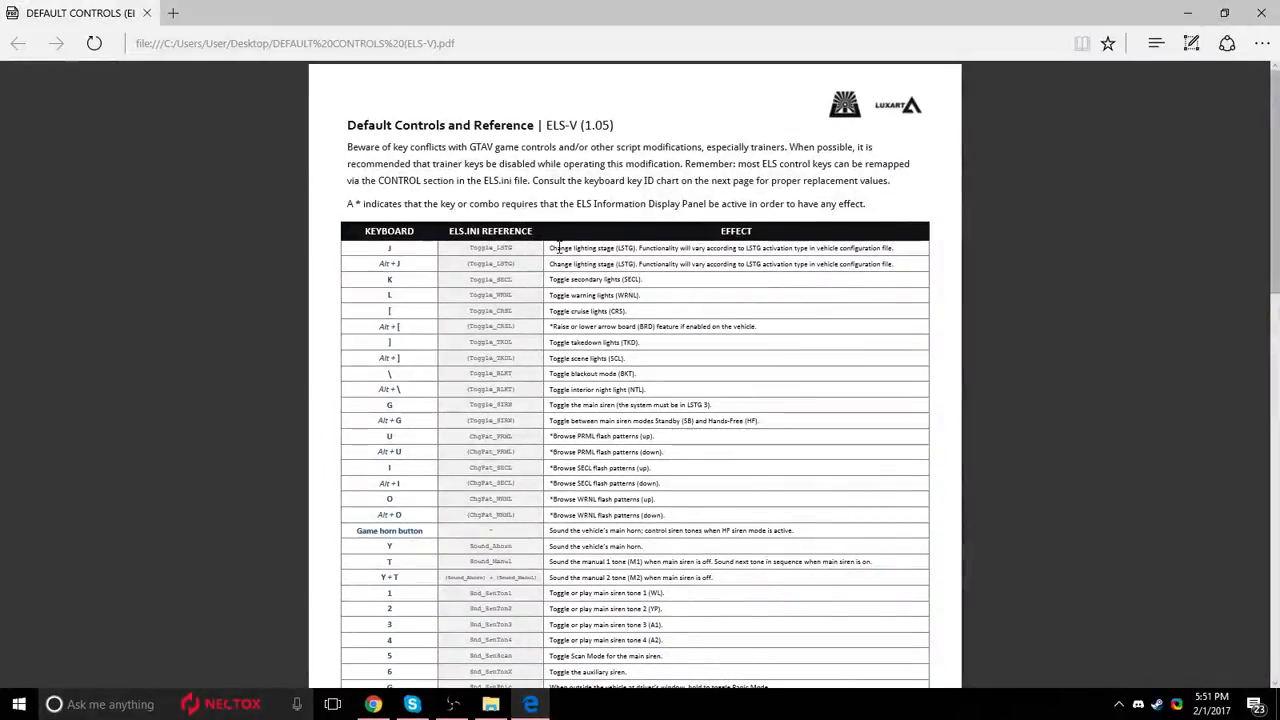
pyautogui.moveTo(386, 250); pyautogui.dragTo(988, 304)
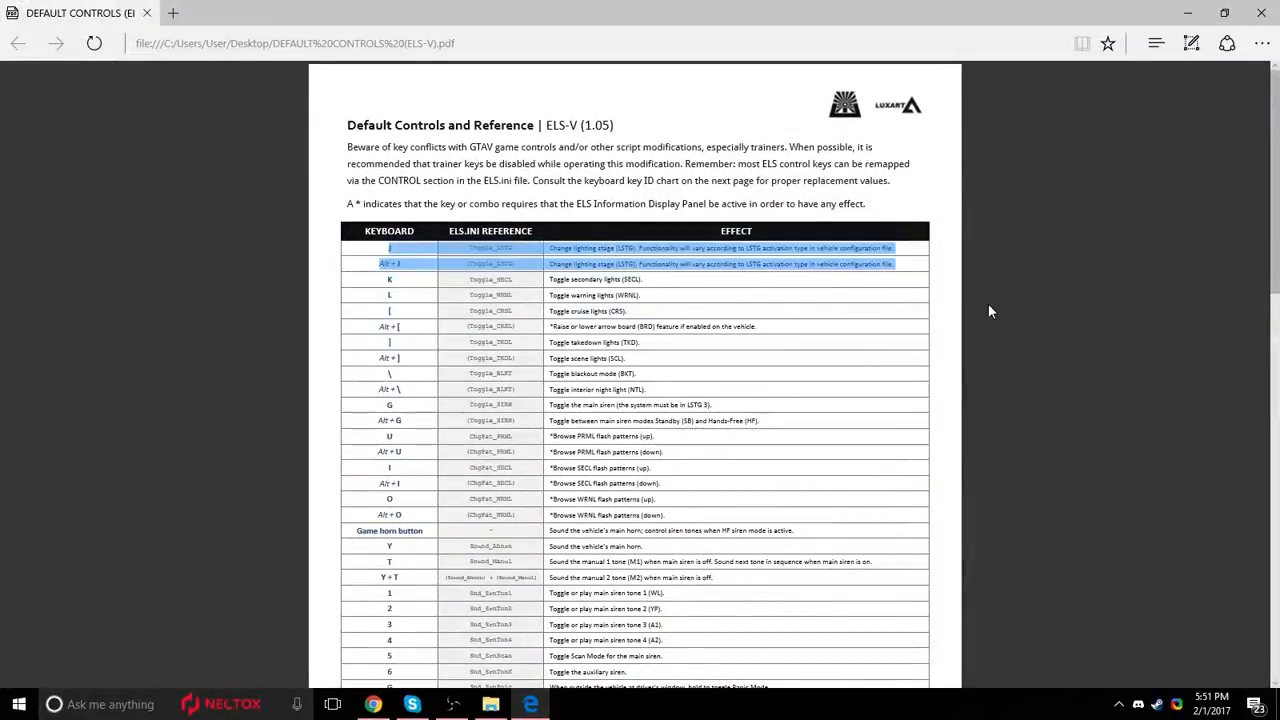
pyautogui.click(988, 304)
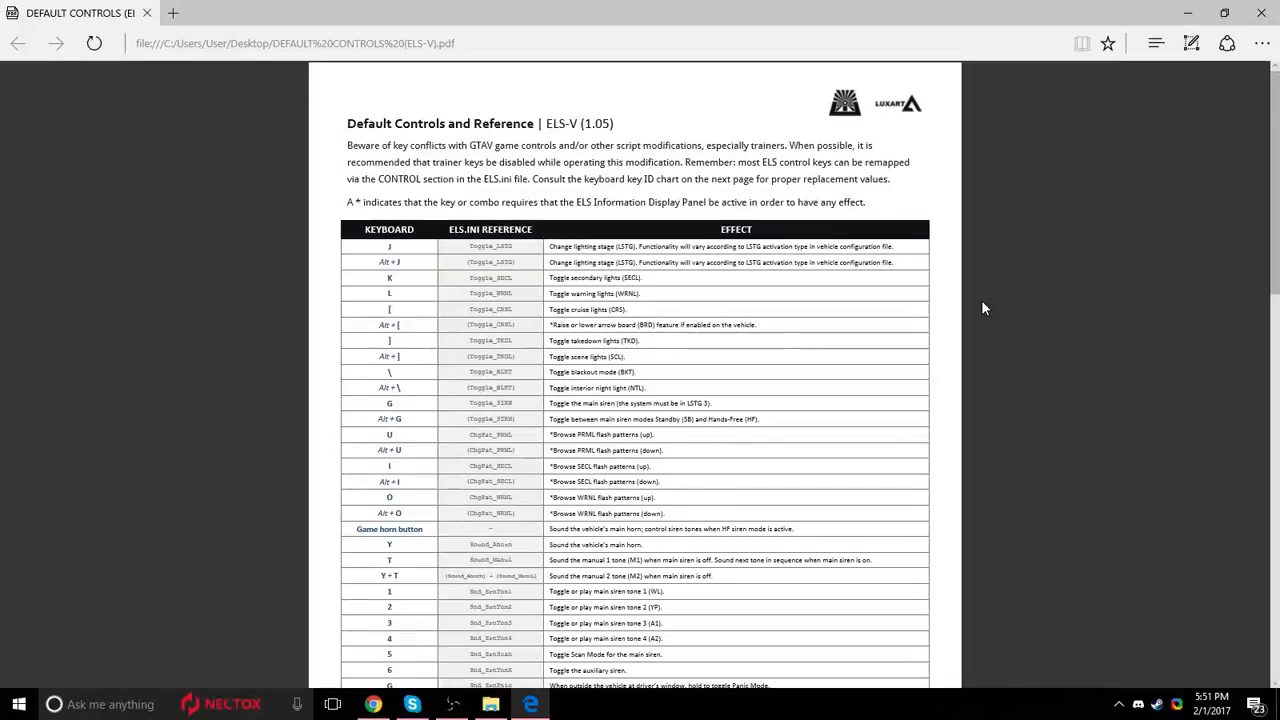
# Switch to Chrome and open the GTA V Vehicle Models category from the Unmarked Potato ELS page.
pyautogui.click(372, 704)
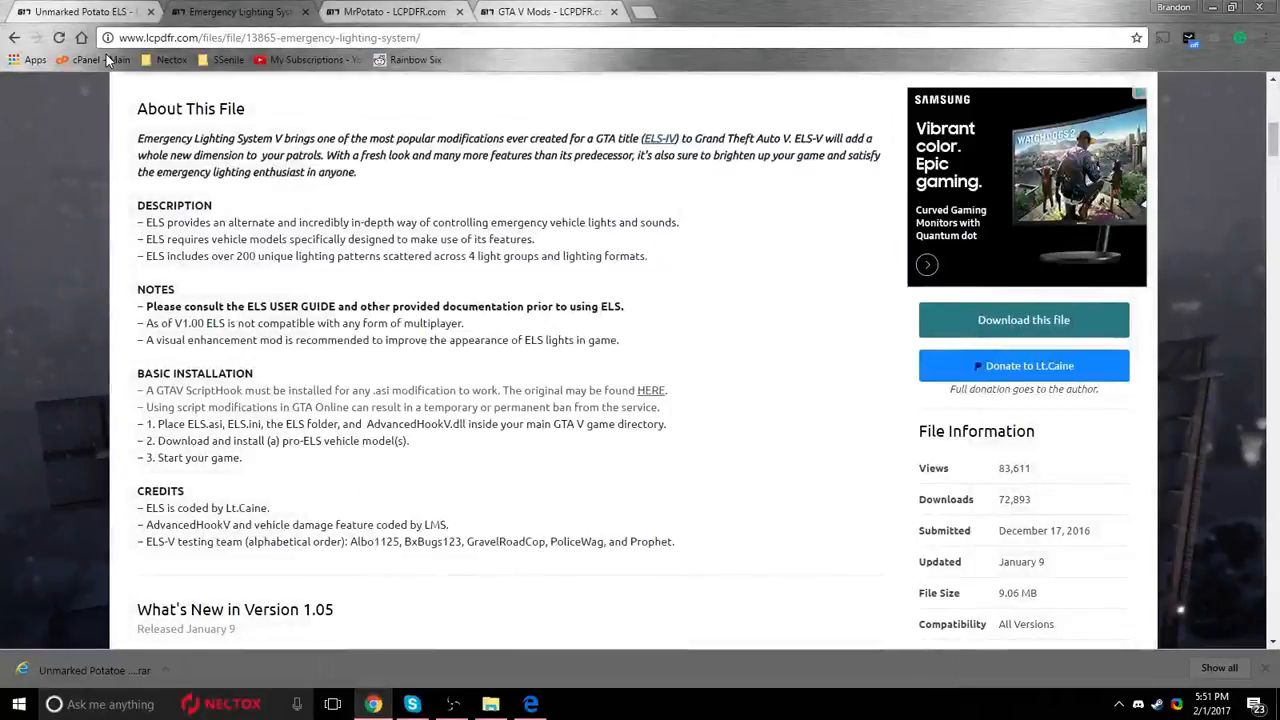
pyautogui.click(95, 13)
pyautogui.click(337, 228)
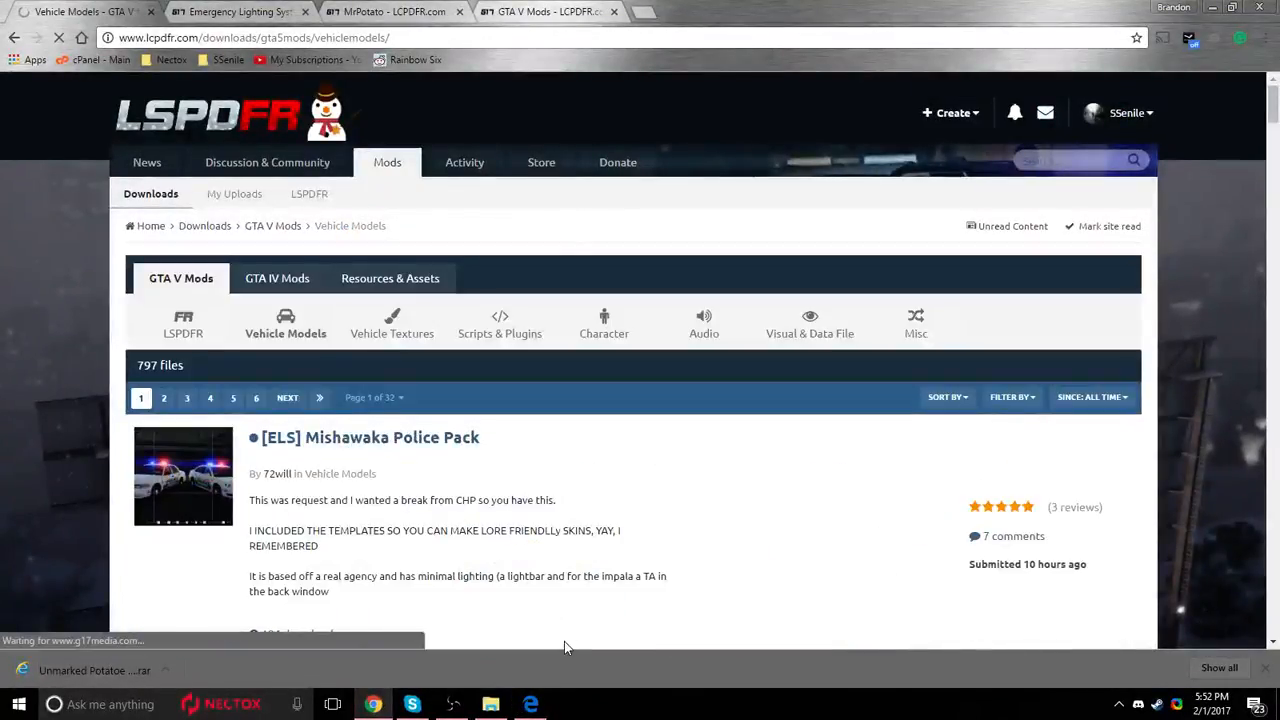
# Switch to File Explorer and open the pack_default folder inside the GTA directory's ELS folder.
pyautogui.click(500, 704)
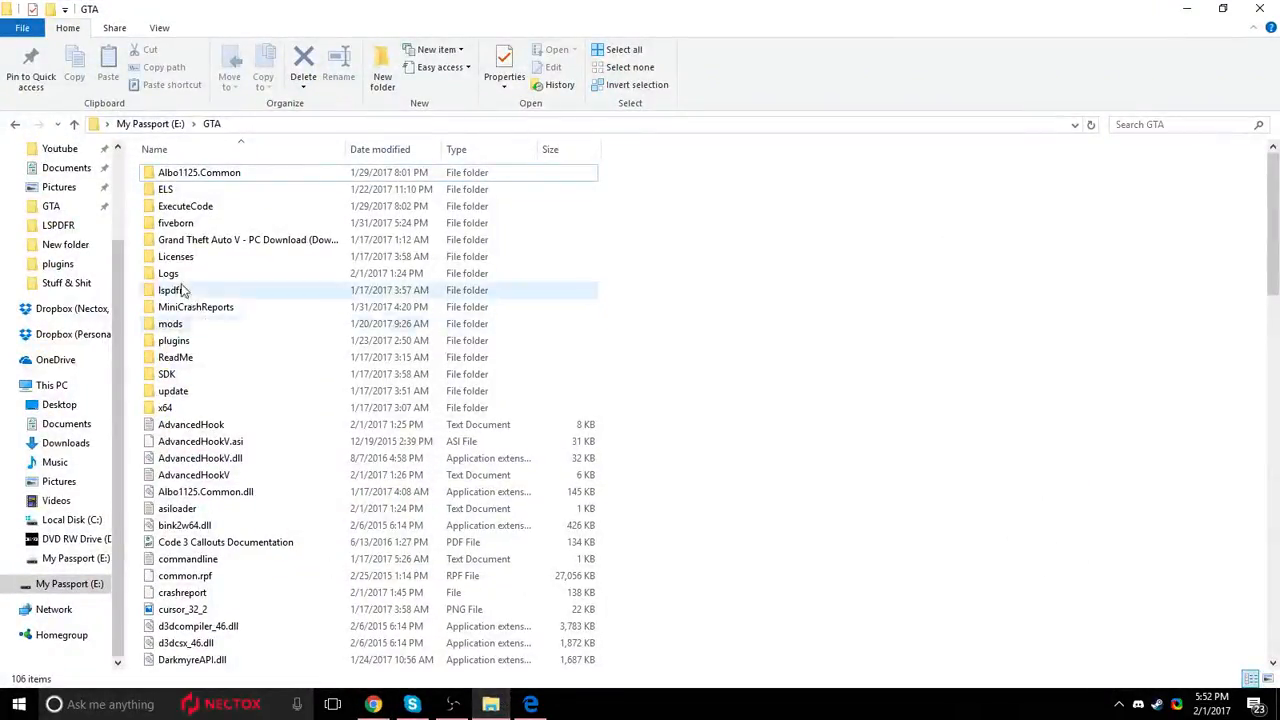
pyautogui.doubleClick(182, 190)
pyautogui.doubleClick(183, 174)
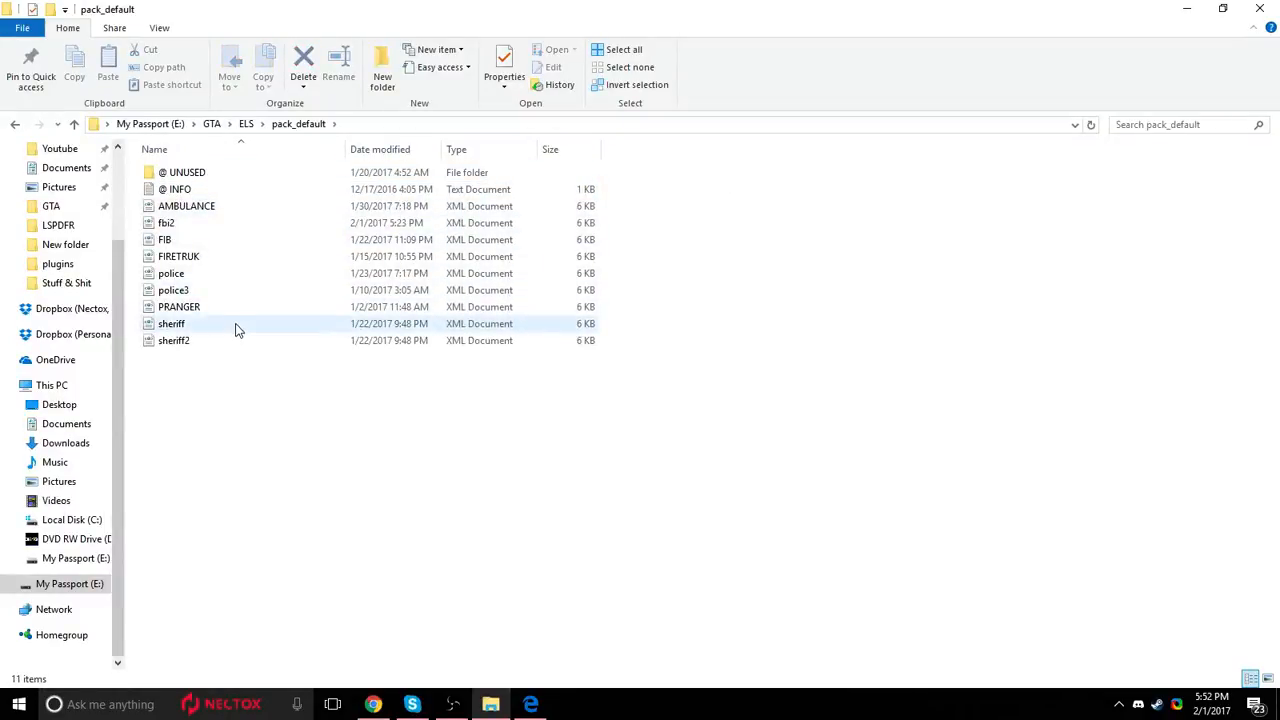
# Point out the fbi2 XML file in the pack_default folder, leave it unselected, and close the folder window.
pyautogui.click(219, 225)
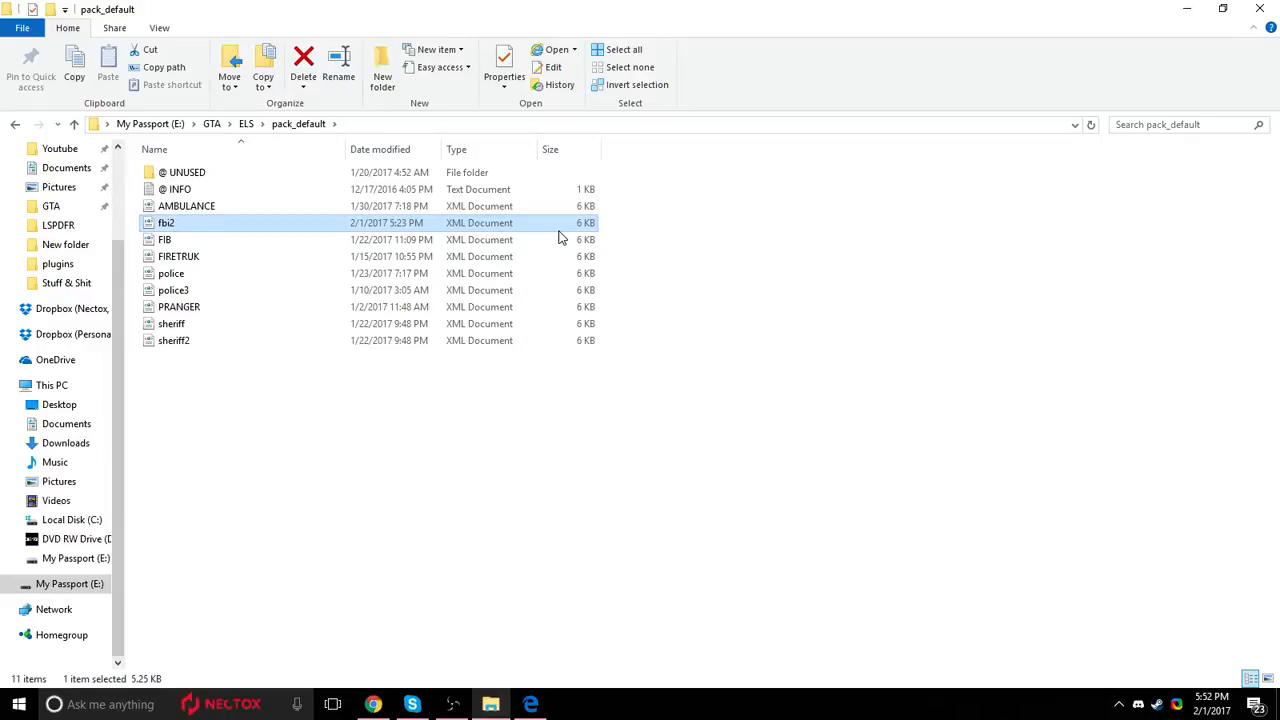
pyautogui.click(746, 237)
pyautogui.moveTo(655, 214); pyautogui.dragTo(533, 222)
pyautogui.rightClick(541, 223)
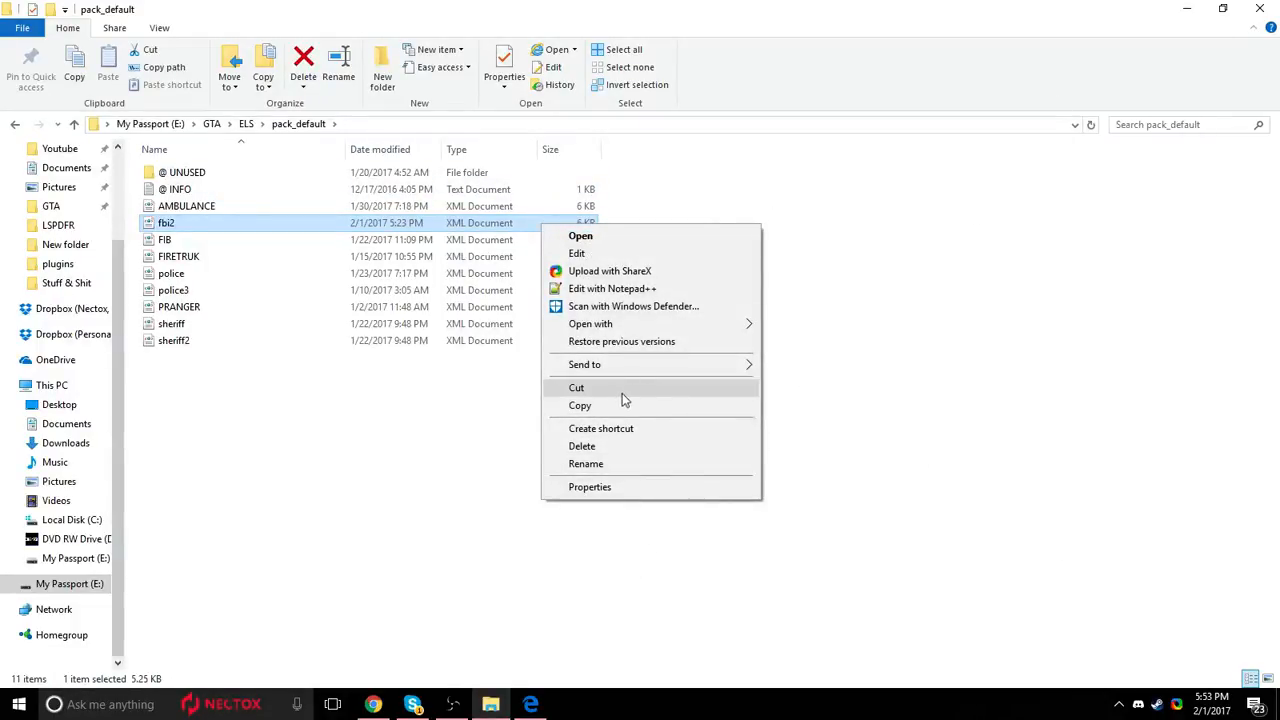
pyautogui.click(885, 438)
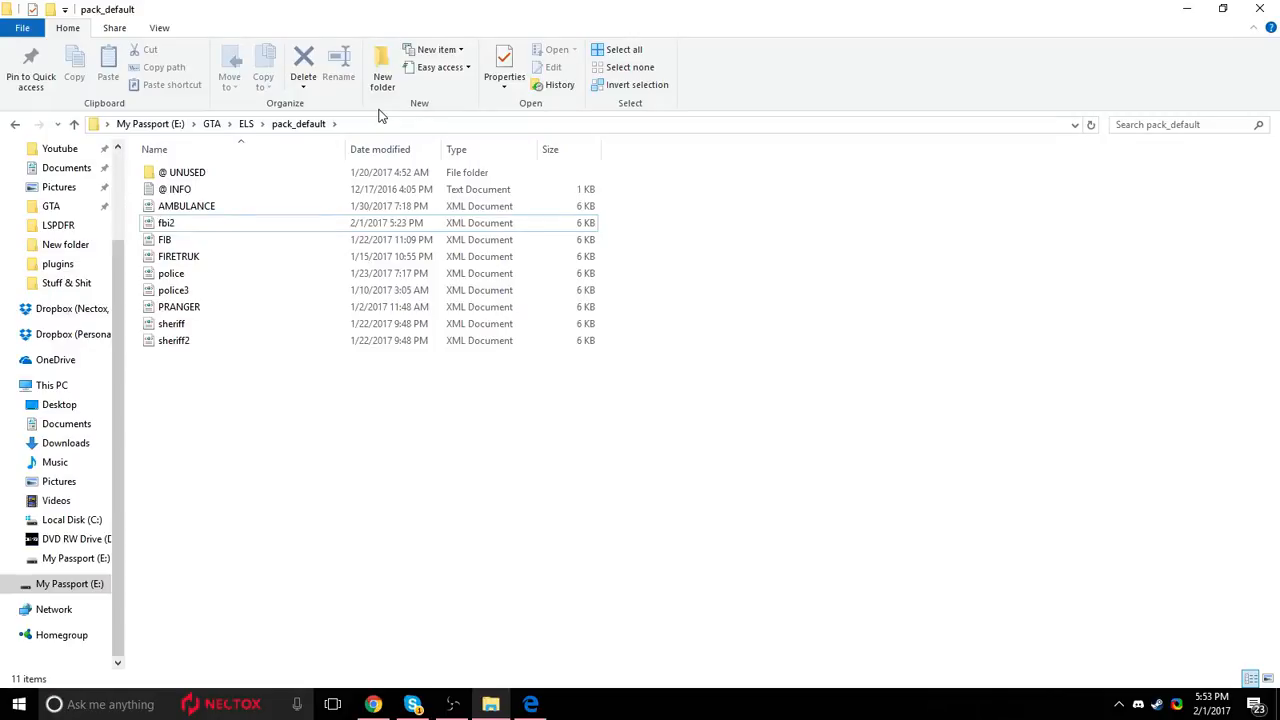
pyautogui.click(1262, 9)
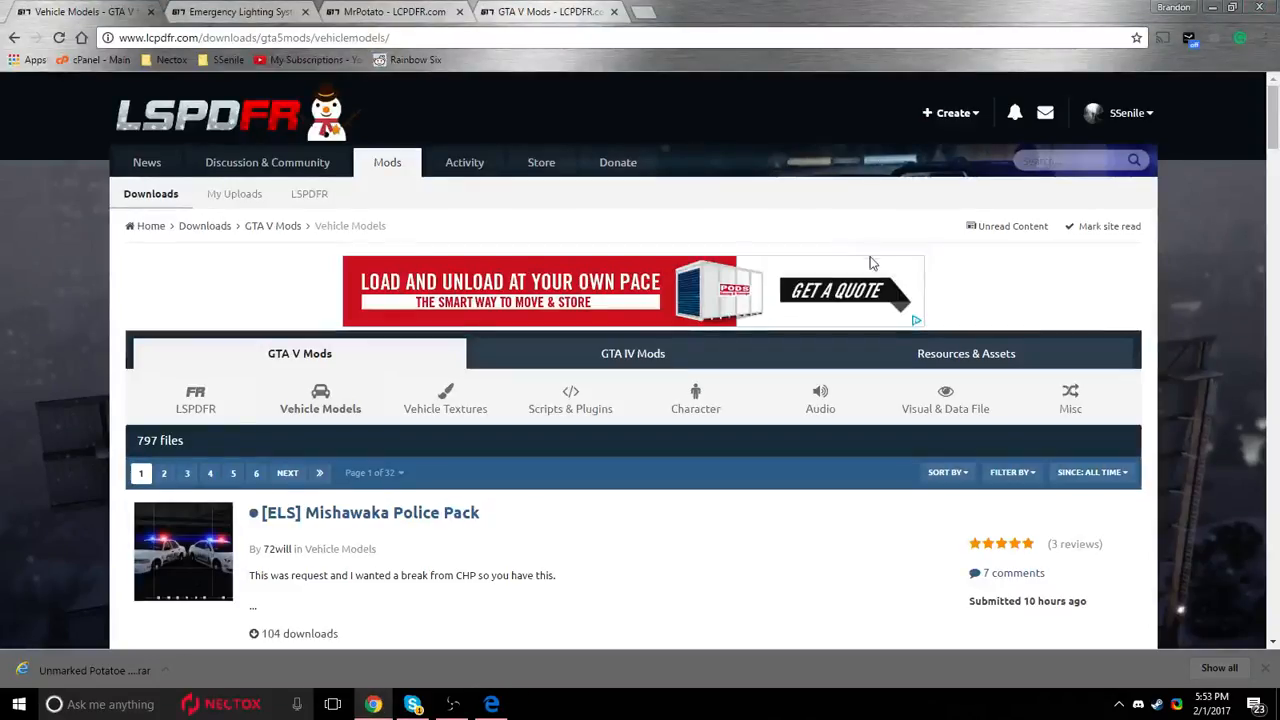
# Dismiss the browser's downloads bar and close the Vehicle Models and Emergency Lighting System pages.
pyautogui.scroll(-5, 705, 254)
pyautogui.scroll(3, 478, 391)
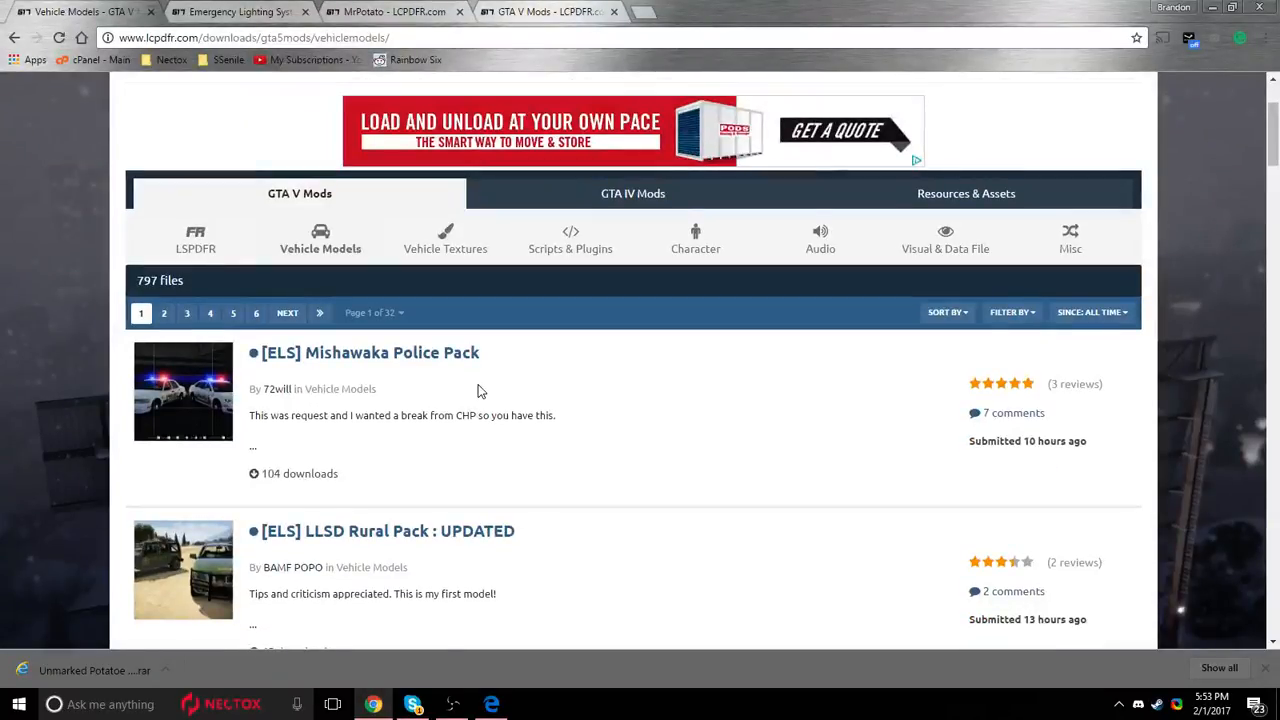
pyautogui.click(1265, 668)
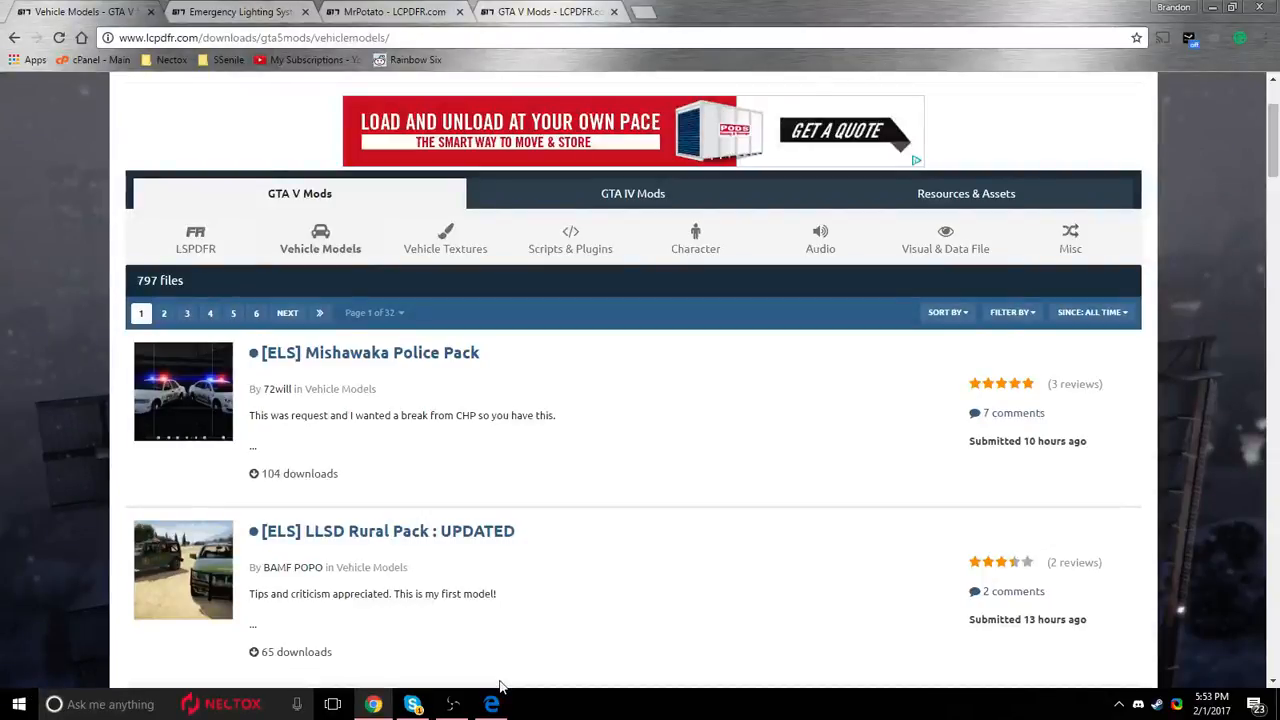
pyautogui.click(256, 10)
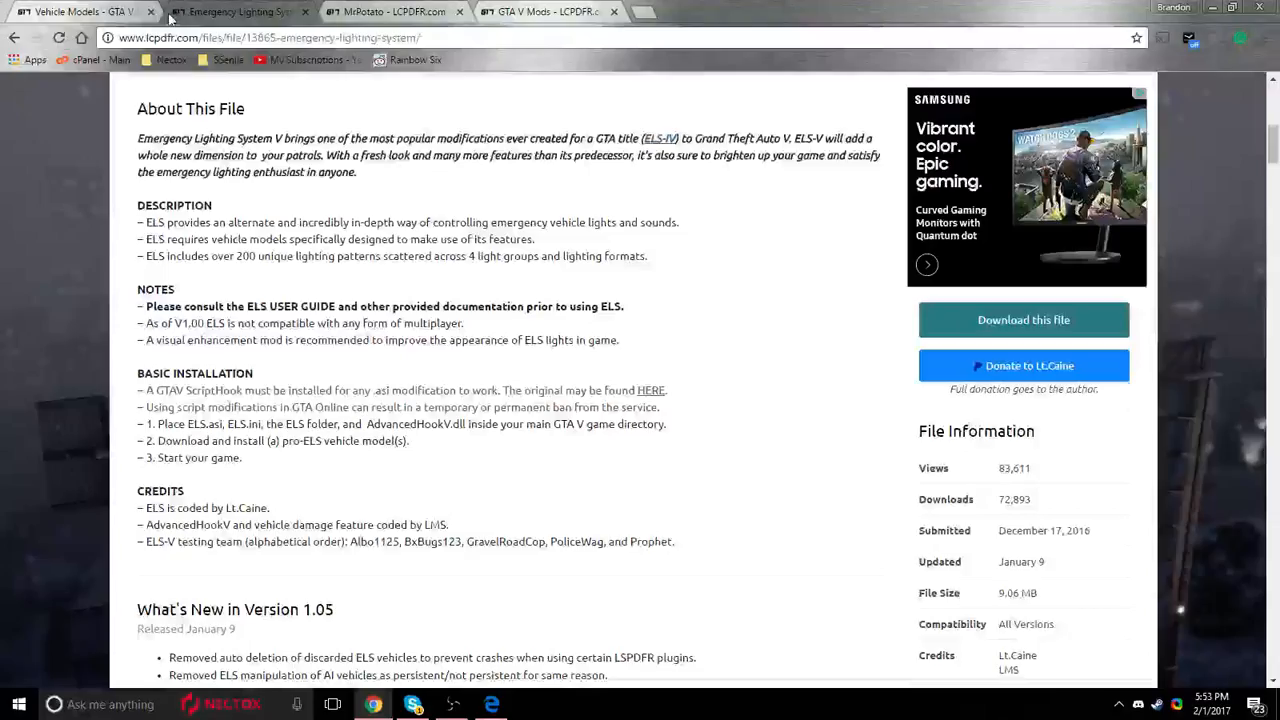
pyautogui.click(151, 12)
pyautogui.click(151, 12)
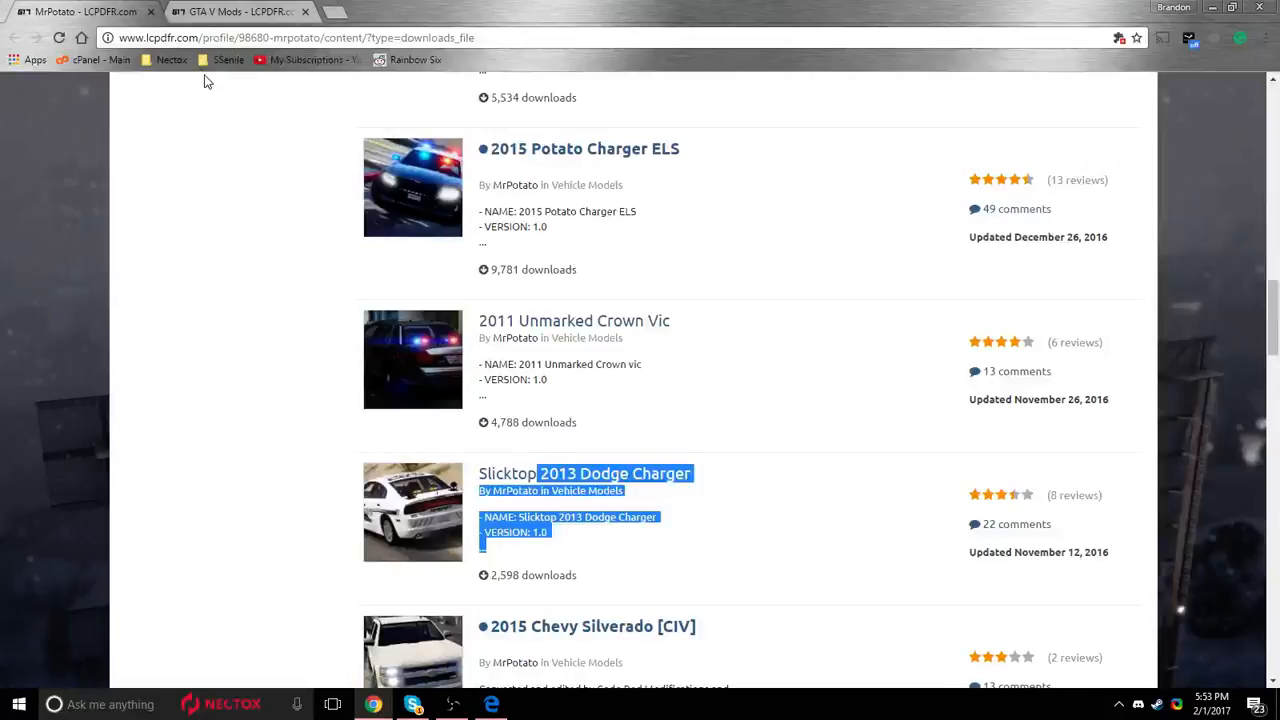
# Open the site's Mods downloads section from the mod author's profile page.
pyautogui.scroll(10, 477, 505)
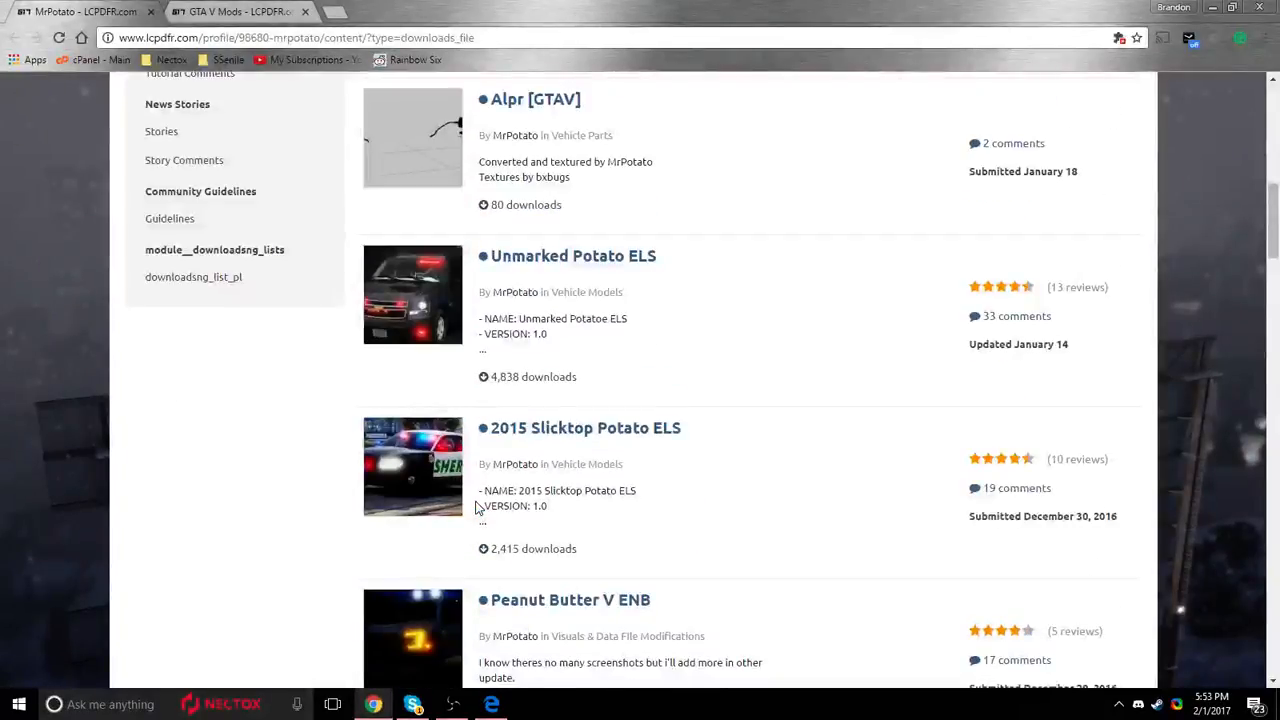
pyautogui.scroll(10, 477, 505)
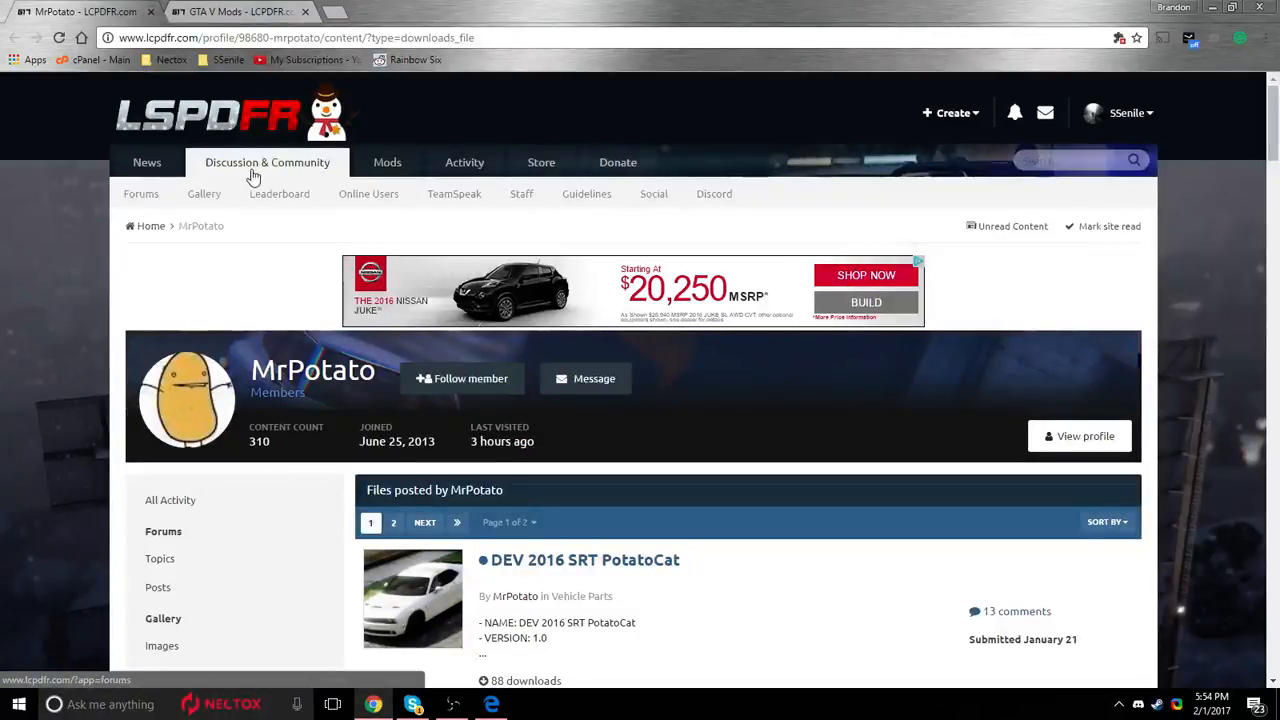
pyautogui.click(383, 164)
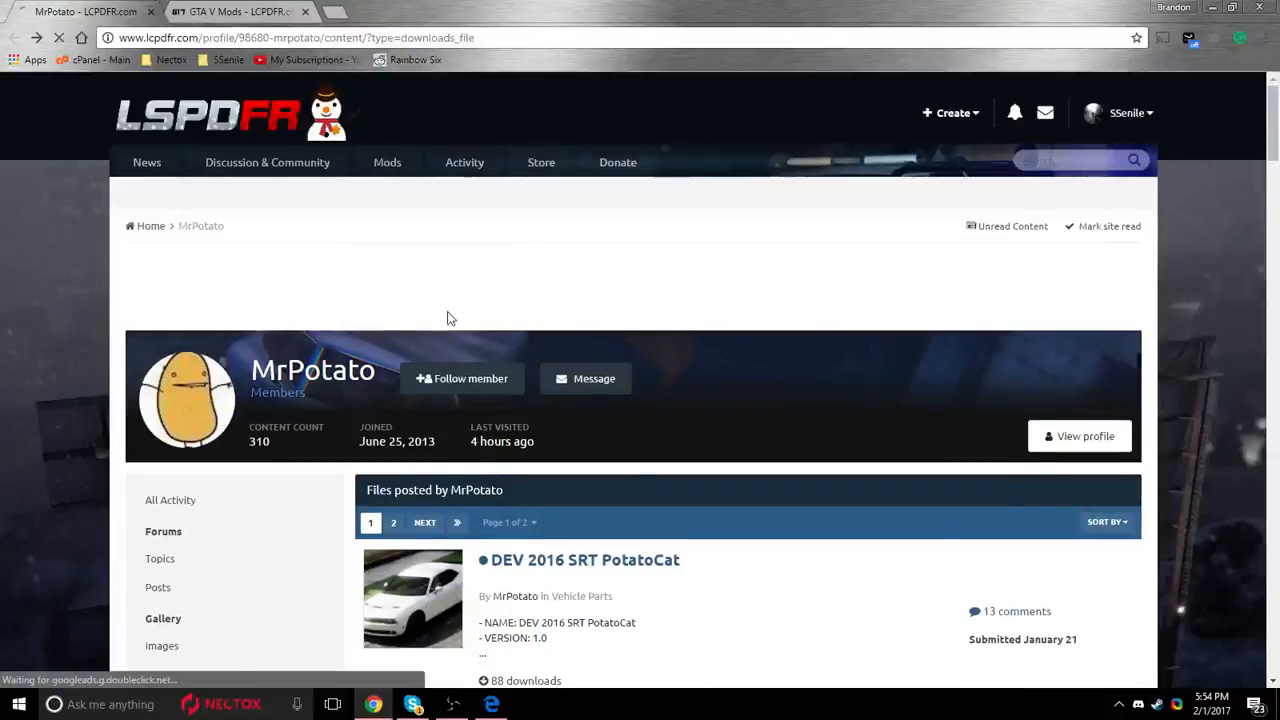
# From the mod author's list of posted files, open the 2015 Chevy Silverado Unmarked page and enlarge its third screenshot.
pyautogui.scroll(-3, 446, 320)
pyautogui.scroll(-7, 686, 314)
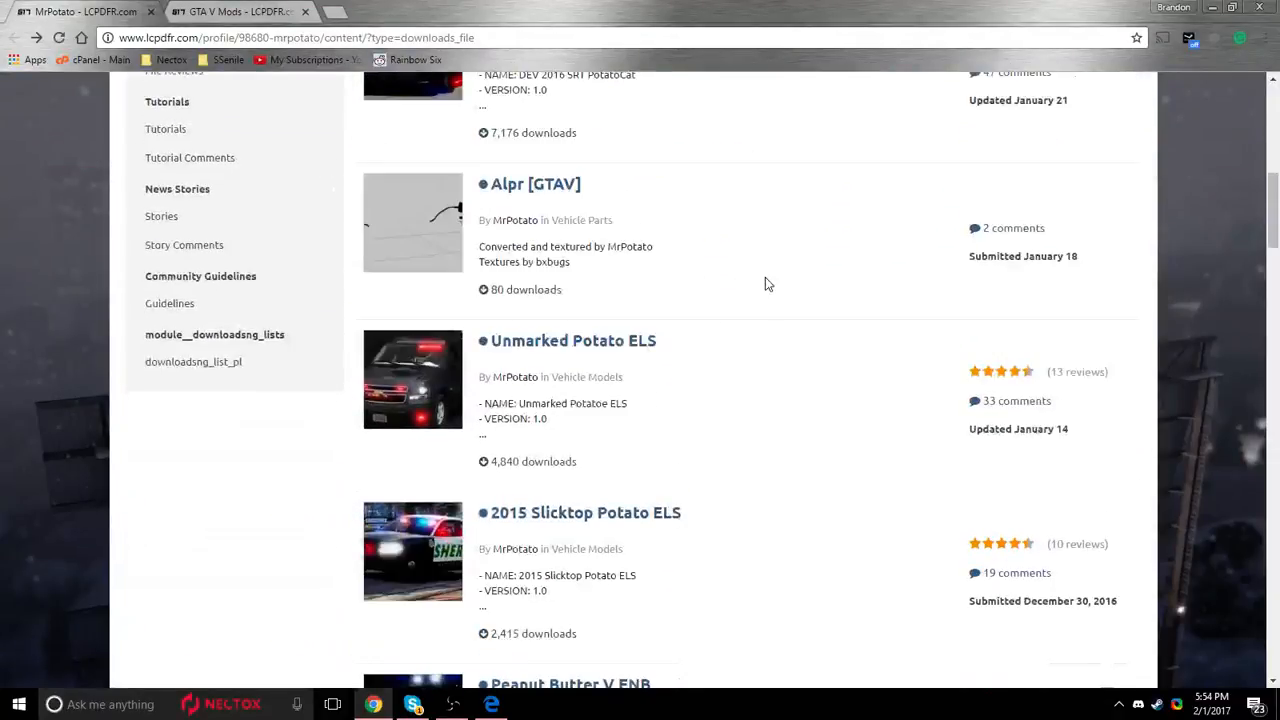
pyautogui.scroll(-3, 443, 409)
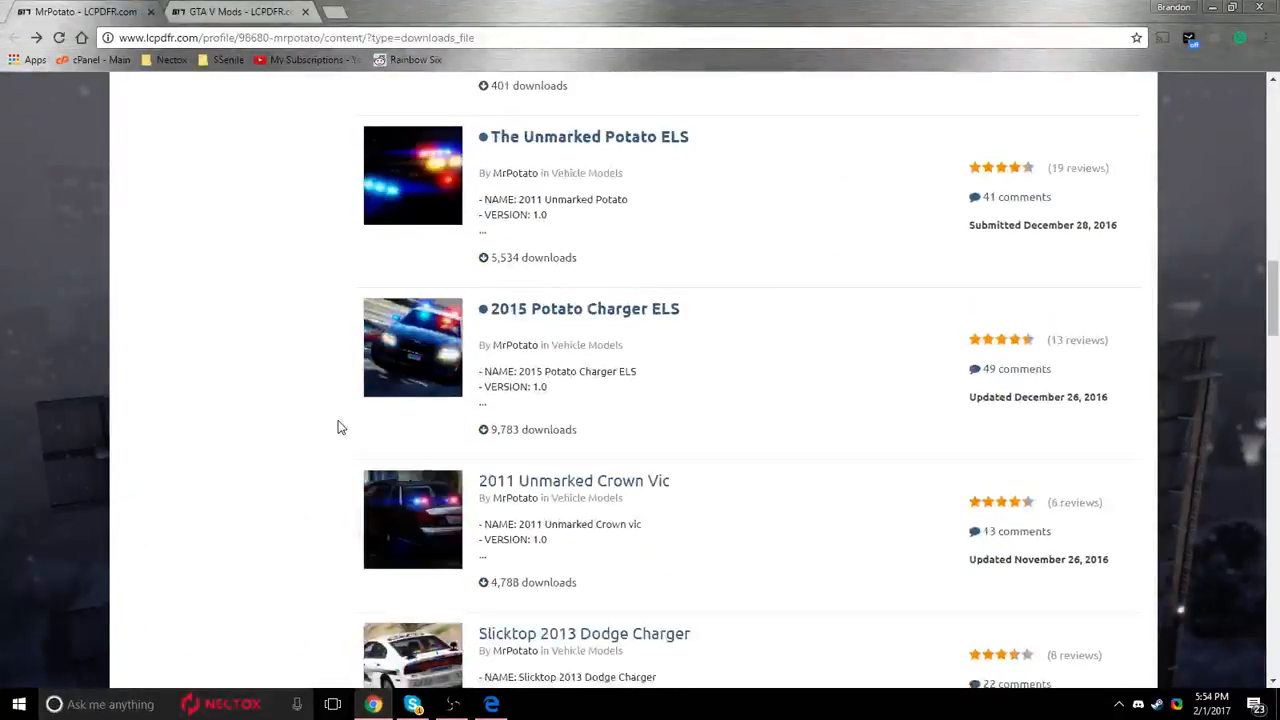
pyautogui.scroll(-3, 322, 422)
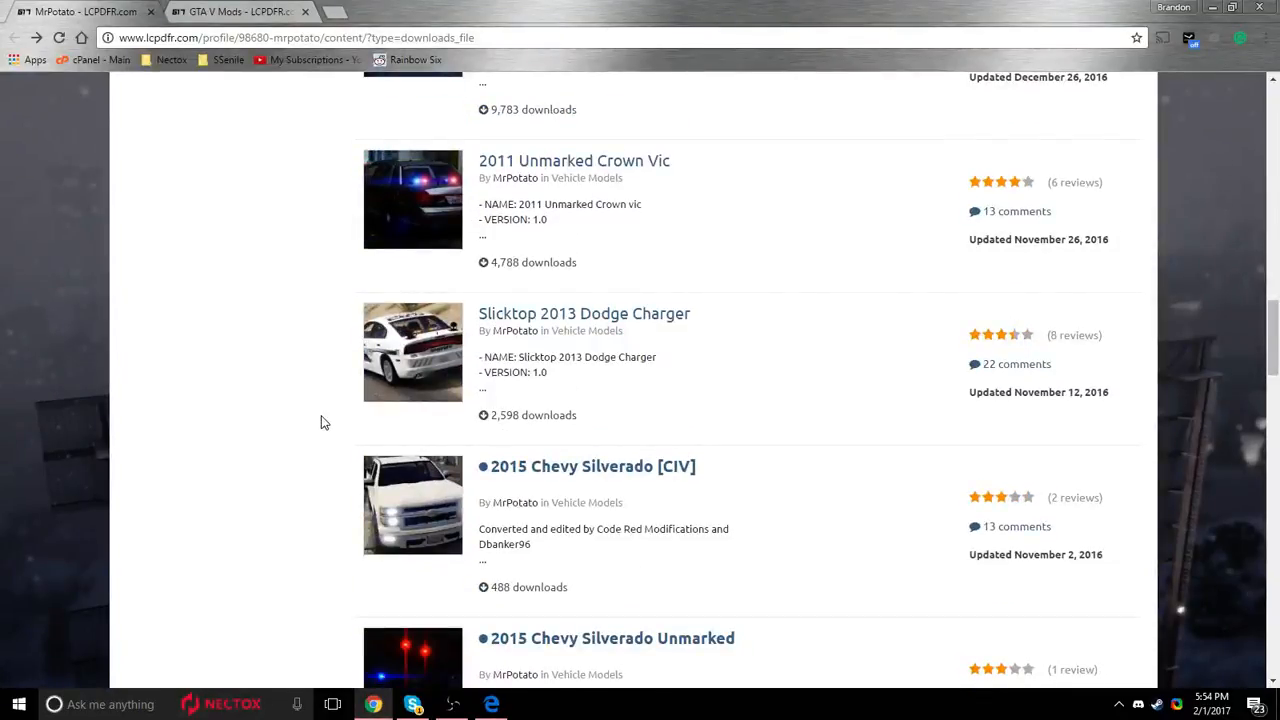
pyautogui.scroll(-4, 611, 329)
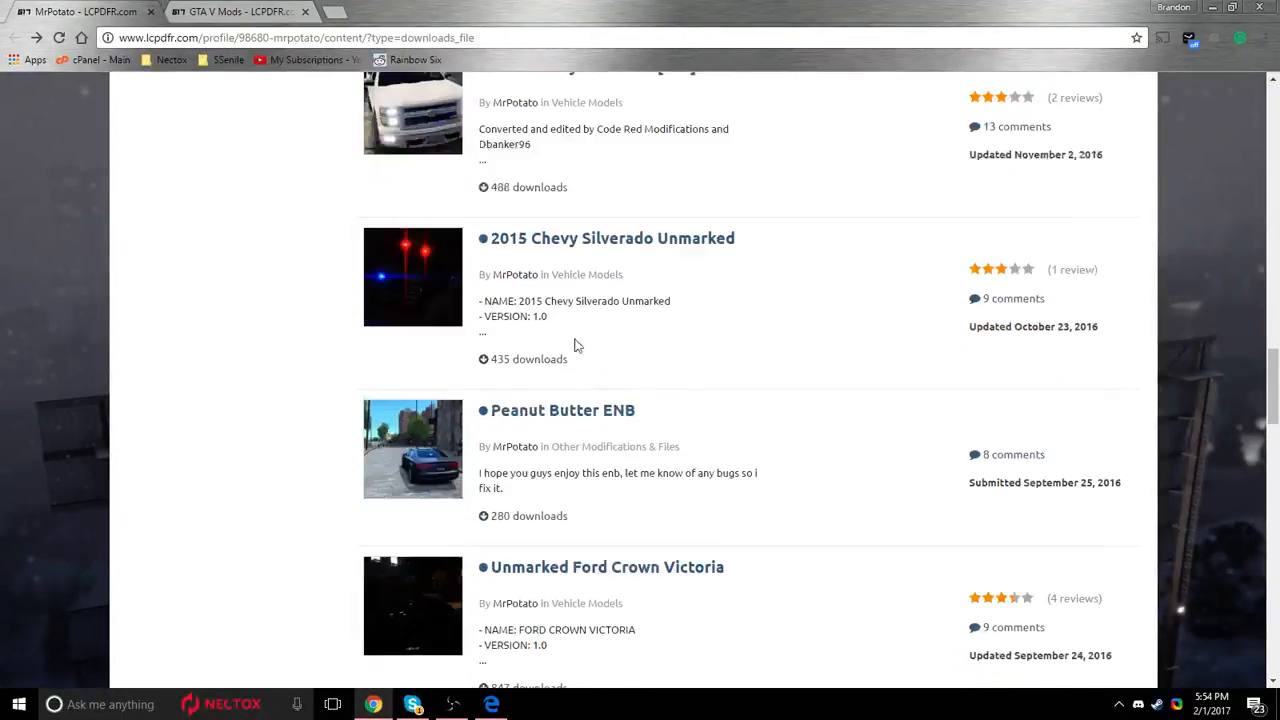
pyautogui.click(694, 241)
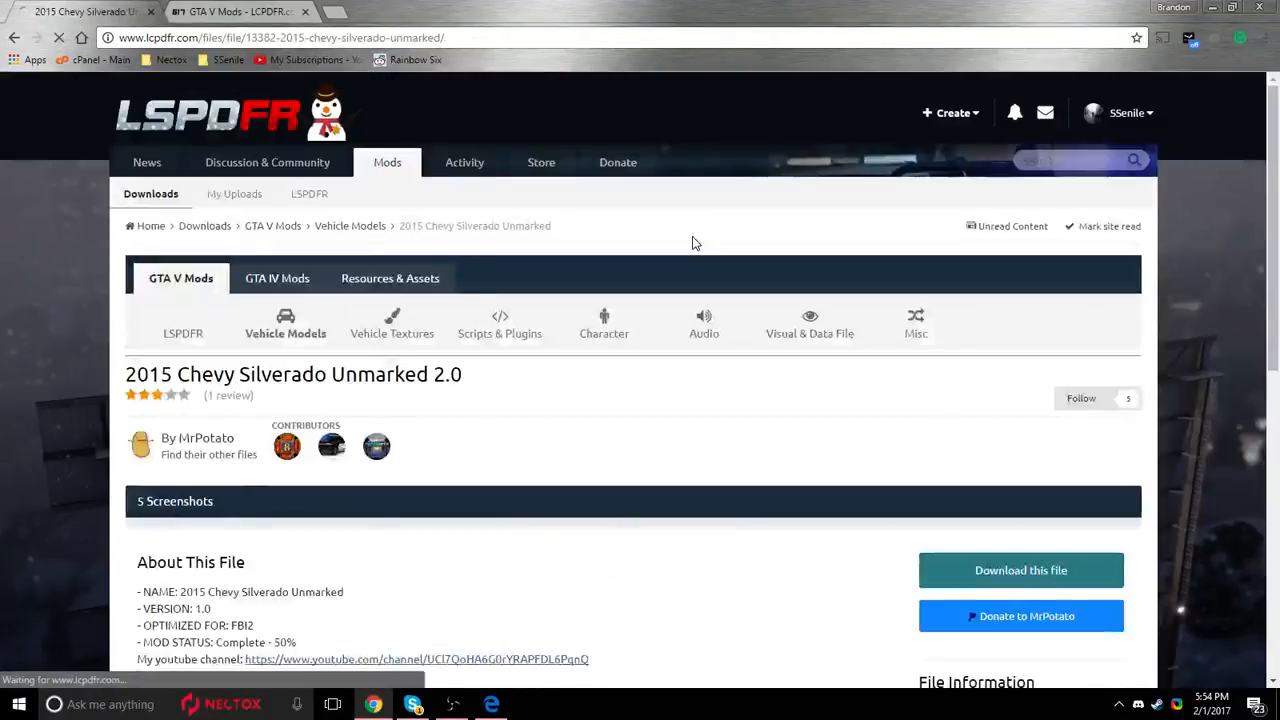
pyautogui.scroll(-2, 477, 366)
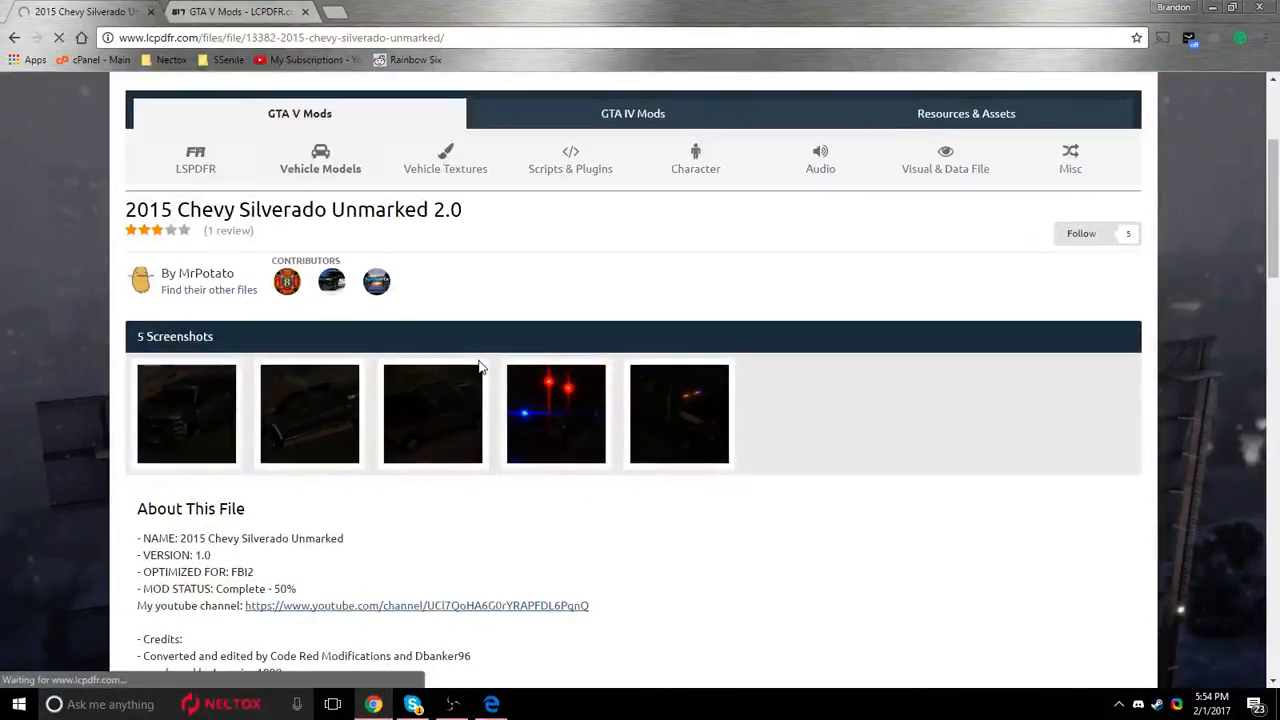
pyautogui.click(443, 426)
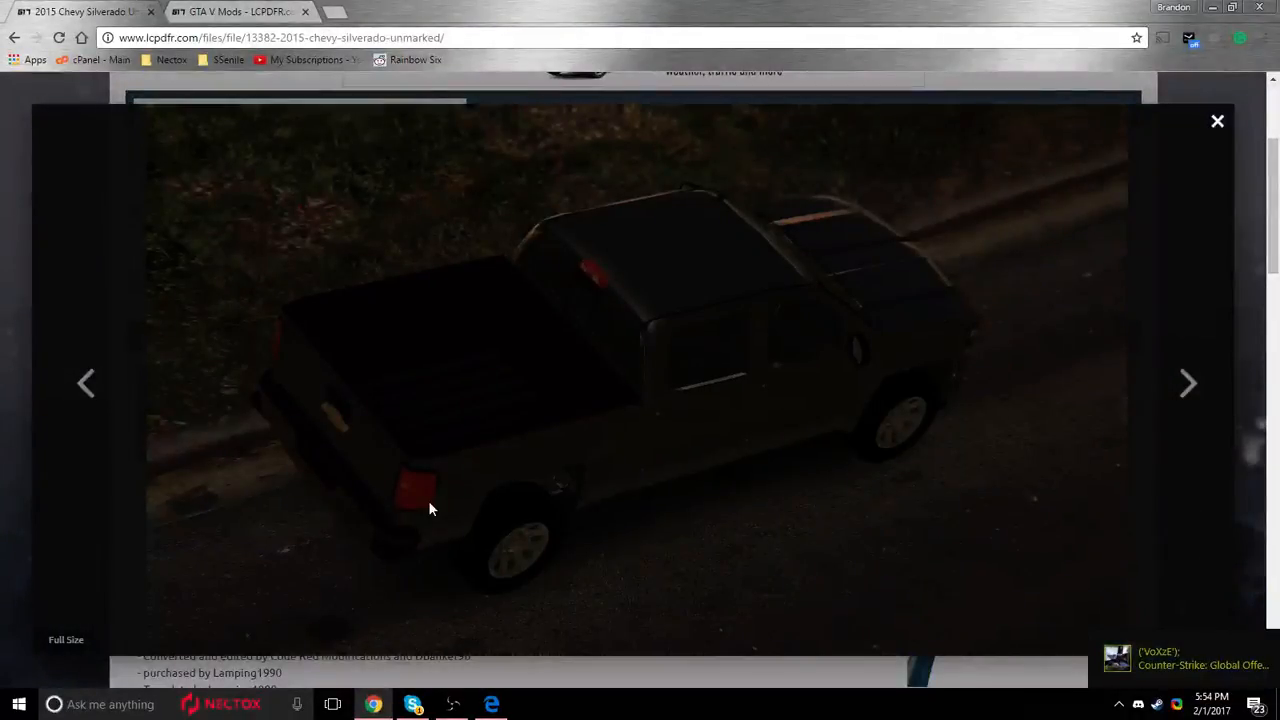